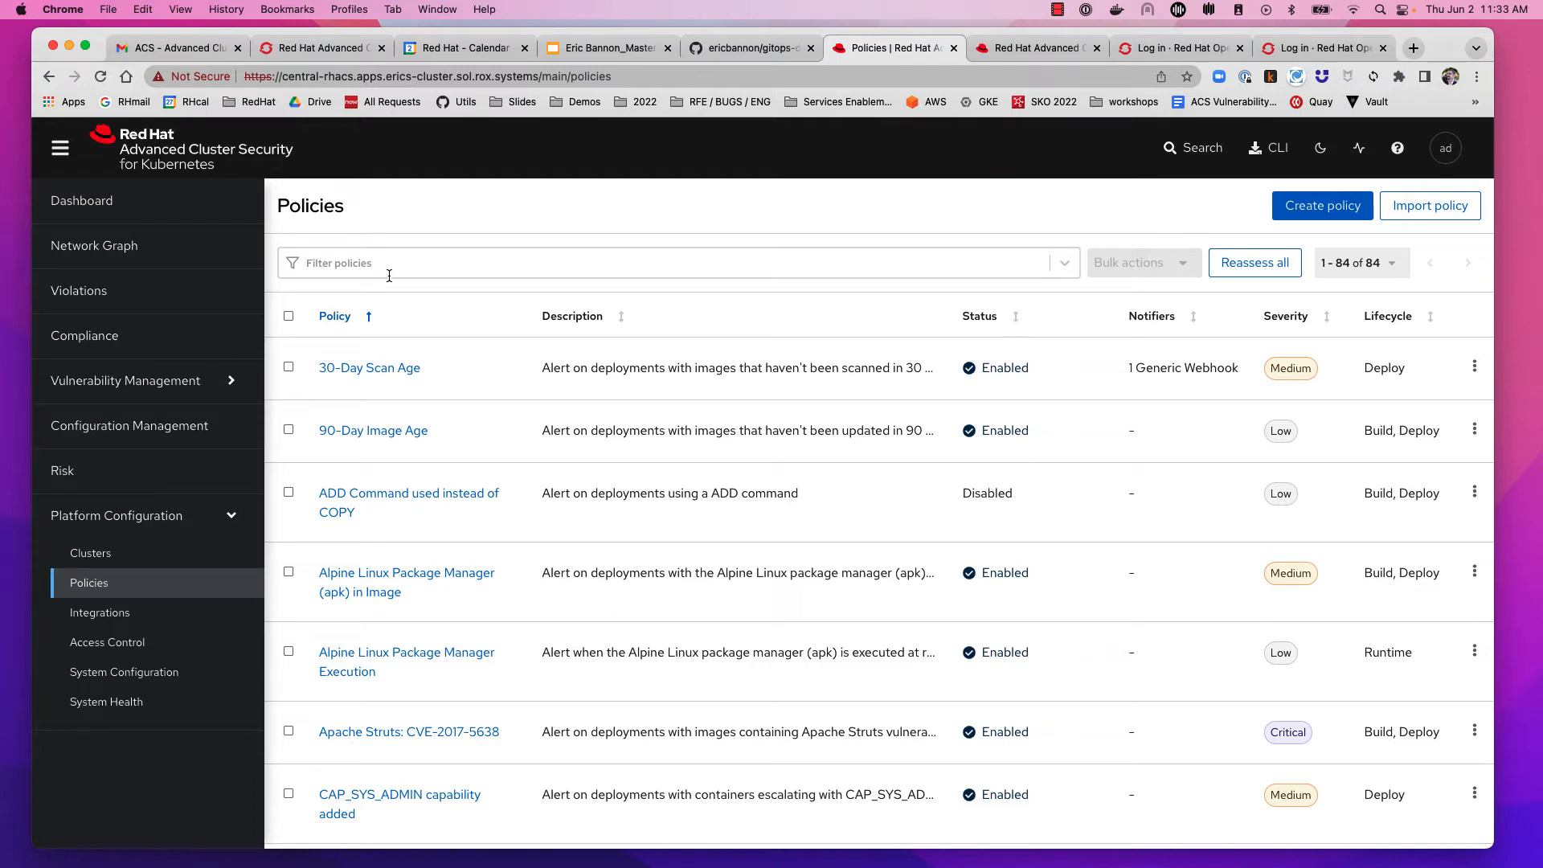
Step: Open my-cluster's network graph and inspect the allowed flows between the payments and rhacs namespaces
{"action": "left_click", "coordinate": [167, 261]}
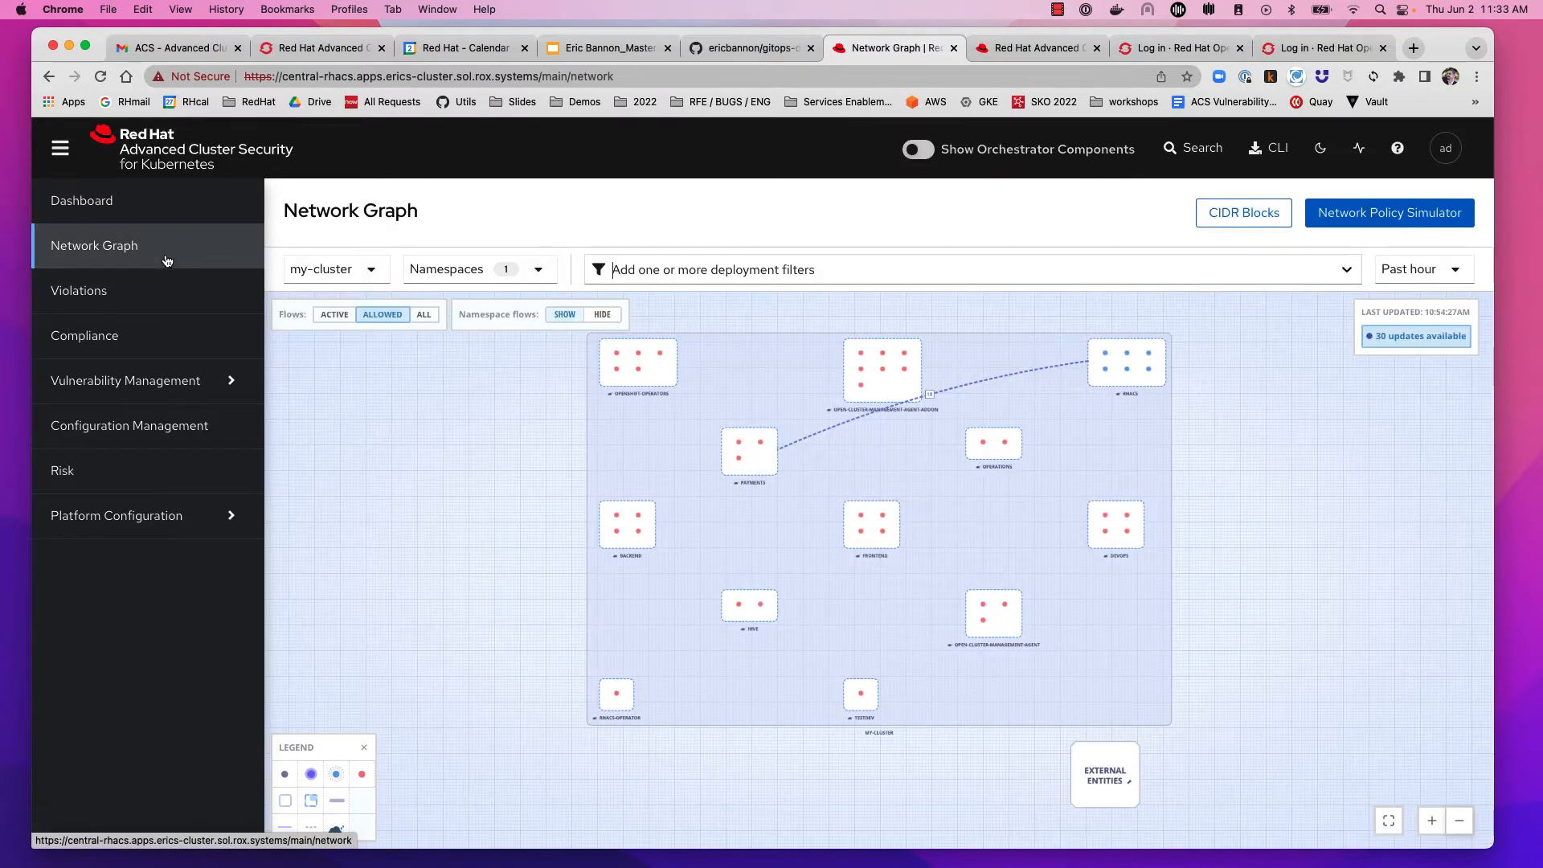
{"action": "mouse_move", "coordinate": [901, 382]}
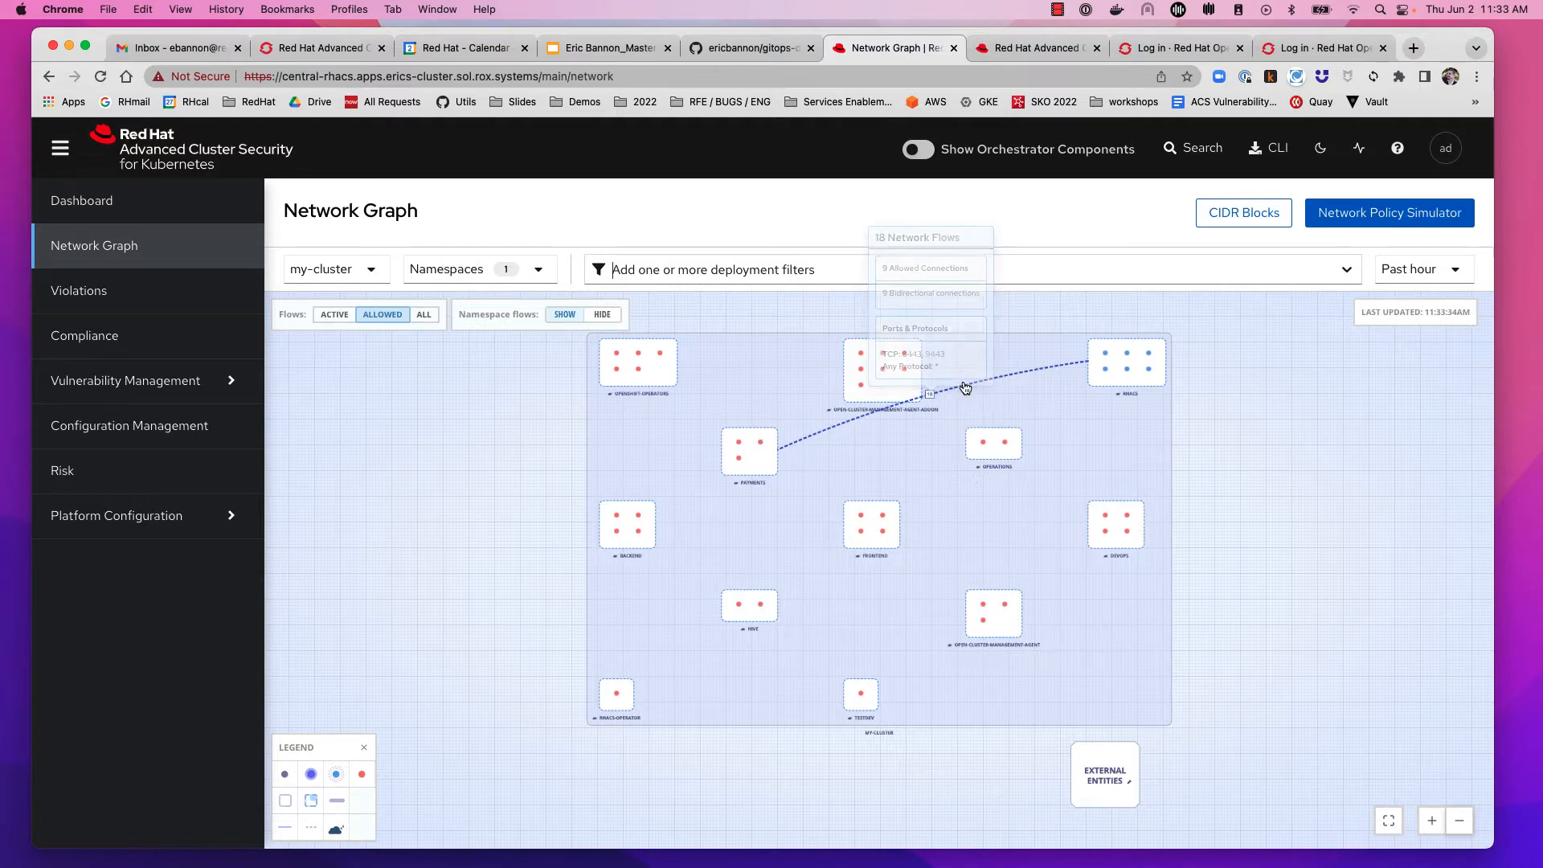
{"action": "mouse_move", "coordinate": [1108, 359]}
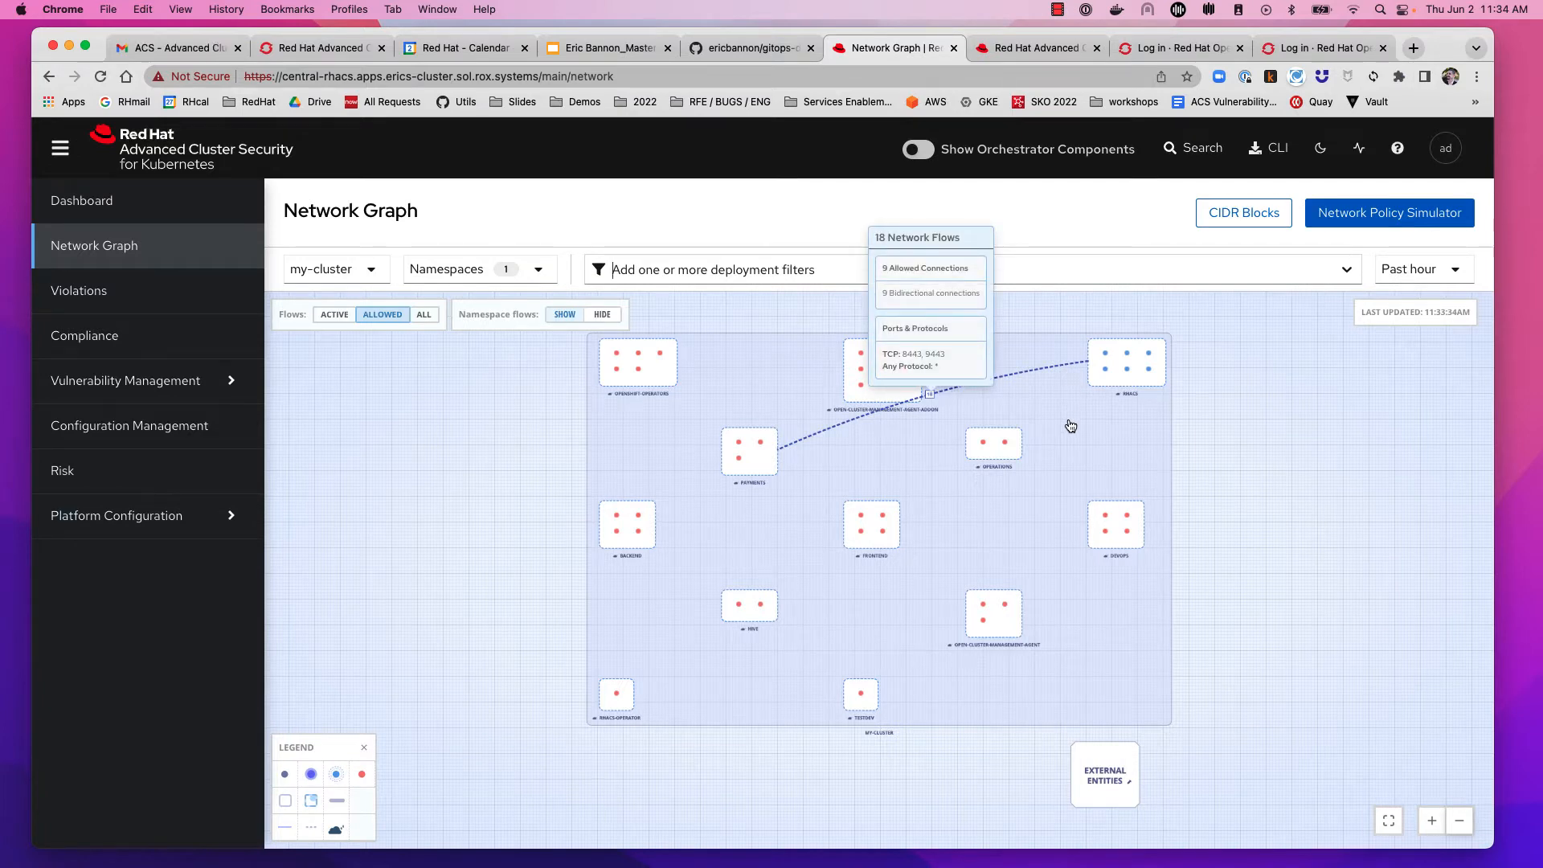
Step: Open the platform's security policies and filter the list by Policy with the value "network"
{"action": "left_click", "coordinate": [233, 513]}
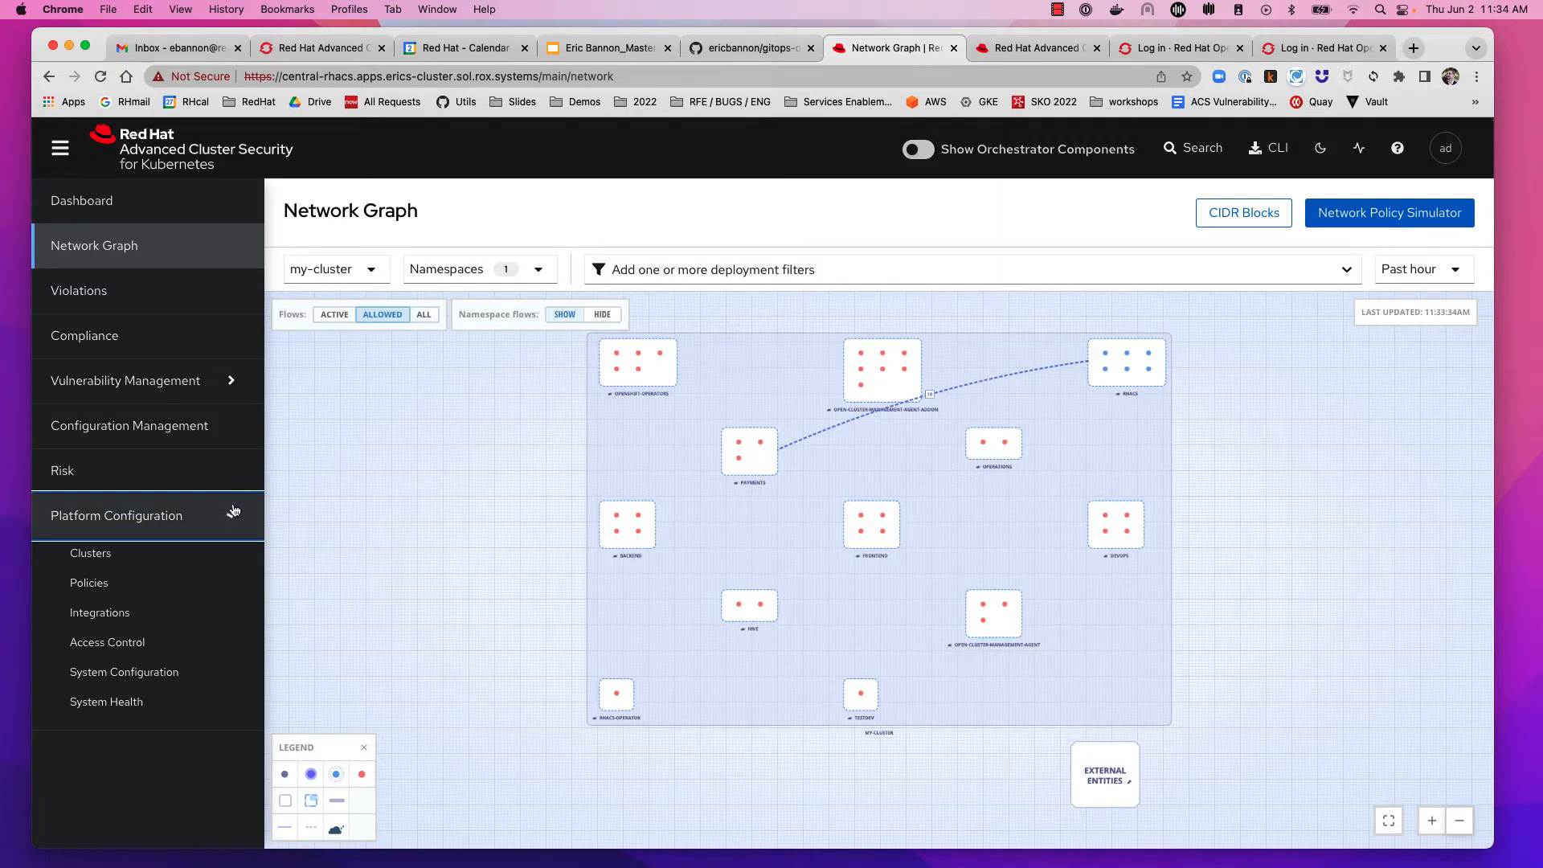
{"action": "left_click", "coordinate": [168, 585]}
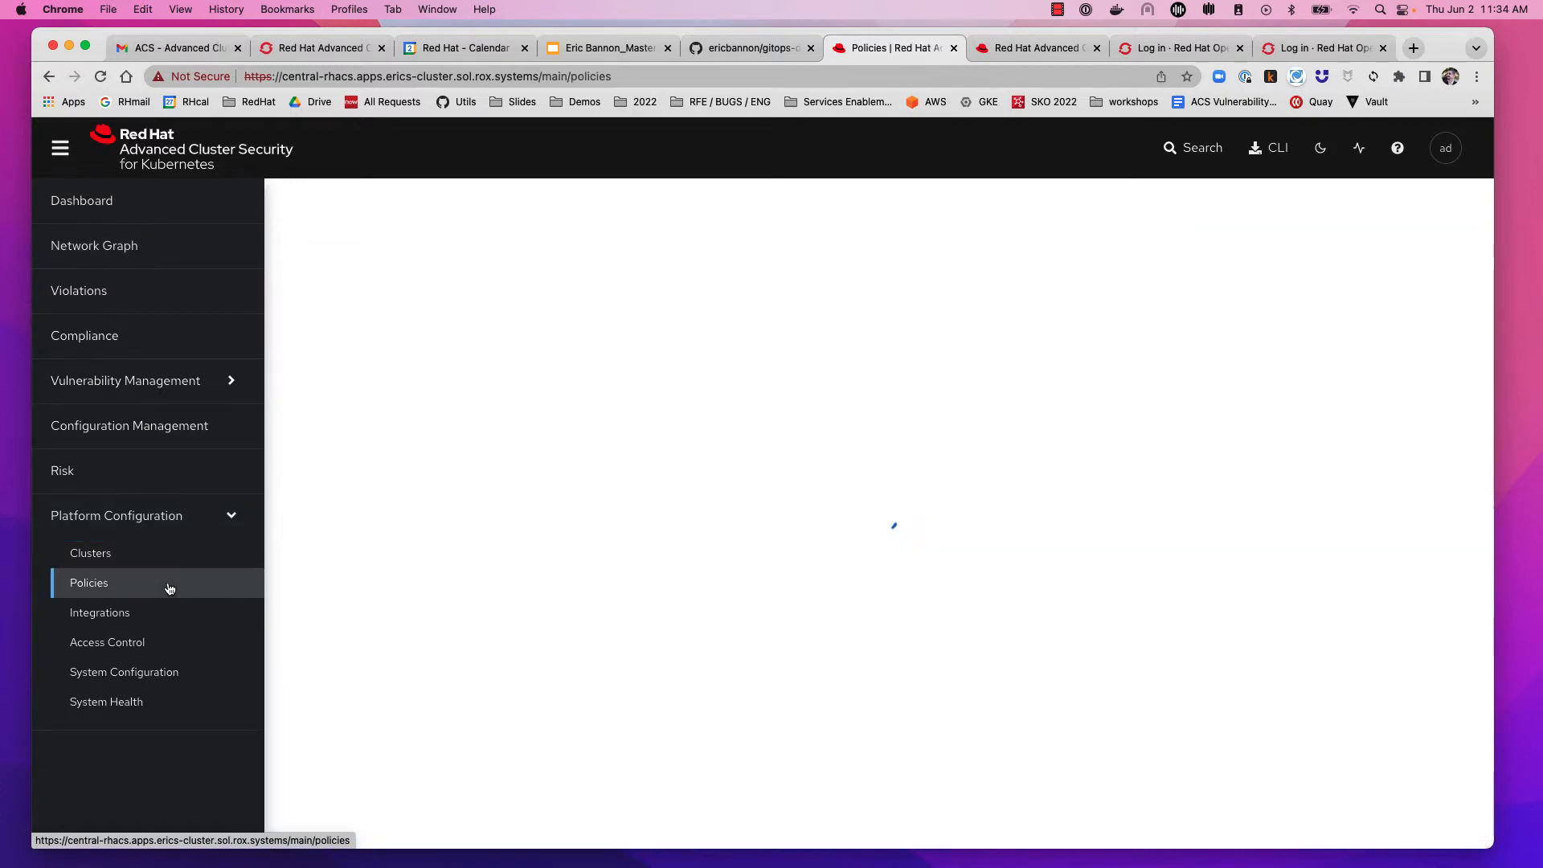
{"action": "left_click", "coordinate": [572, 266]}
{"action": "type", "text": "policy"}
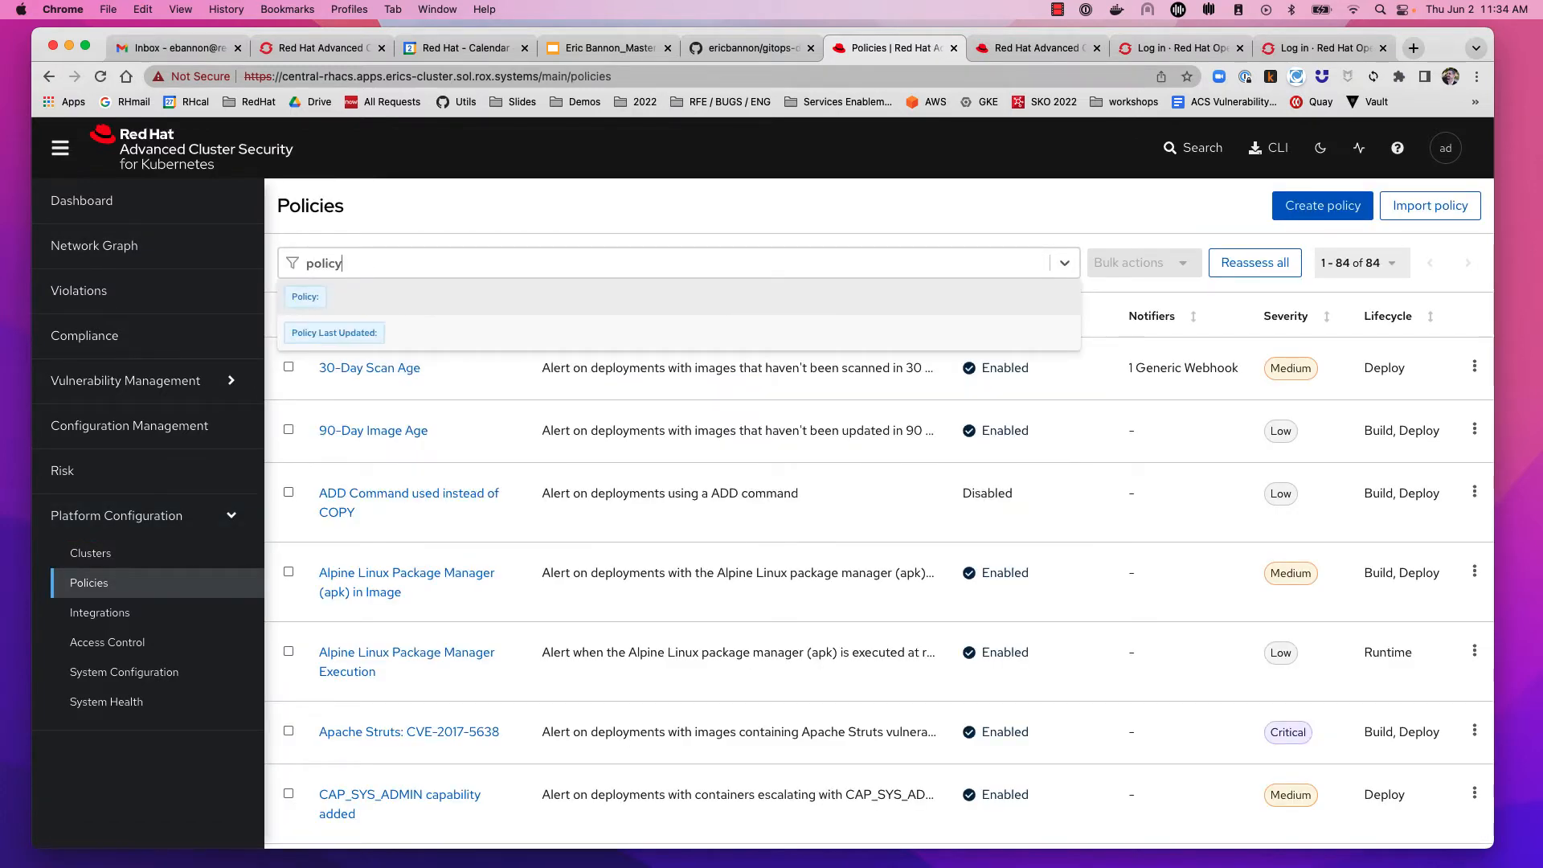
{"action": "key", "text": "Return"}
{"action": "type", "text": "network"}
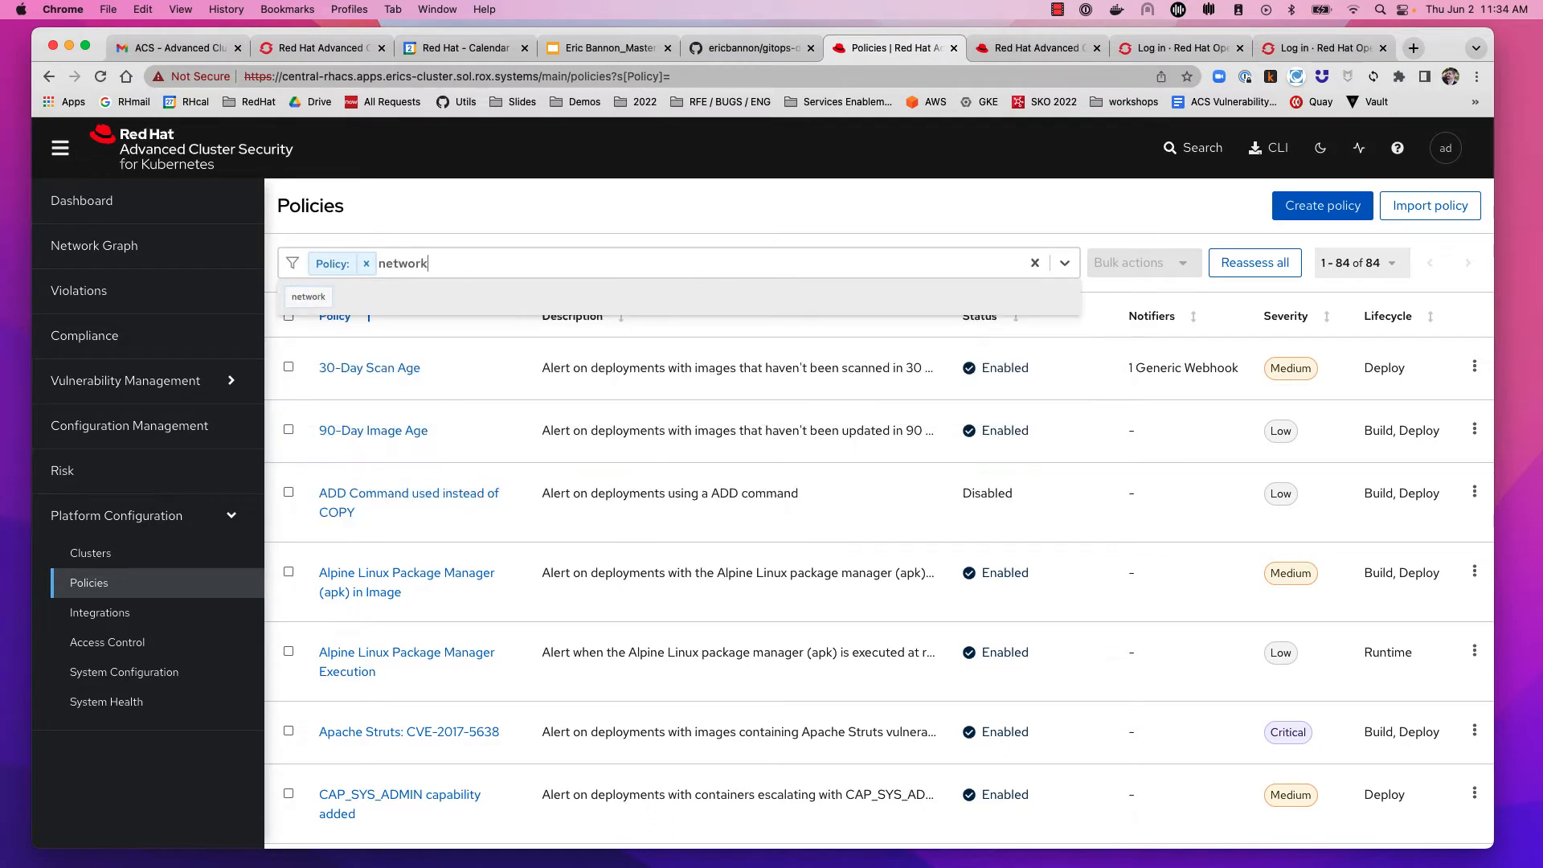
{"action": "key", "text": "Return"}
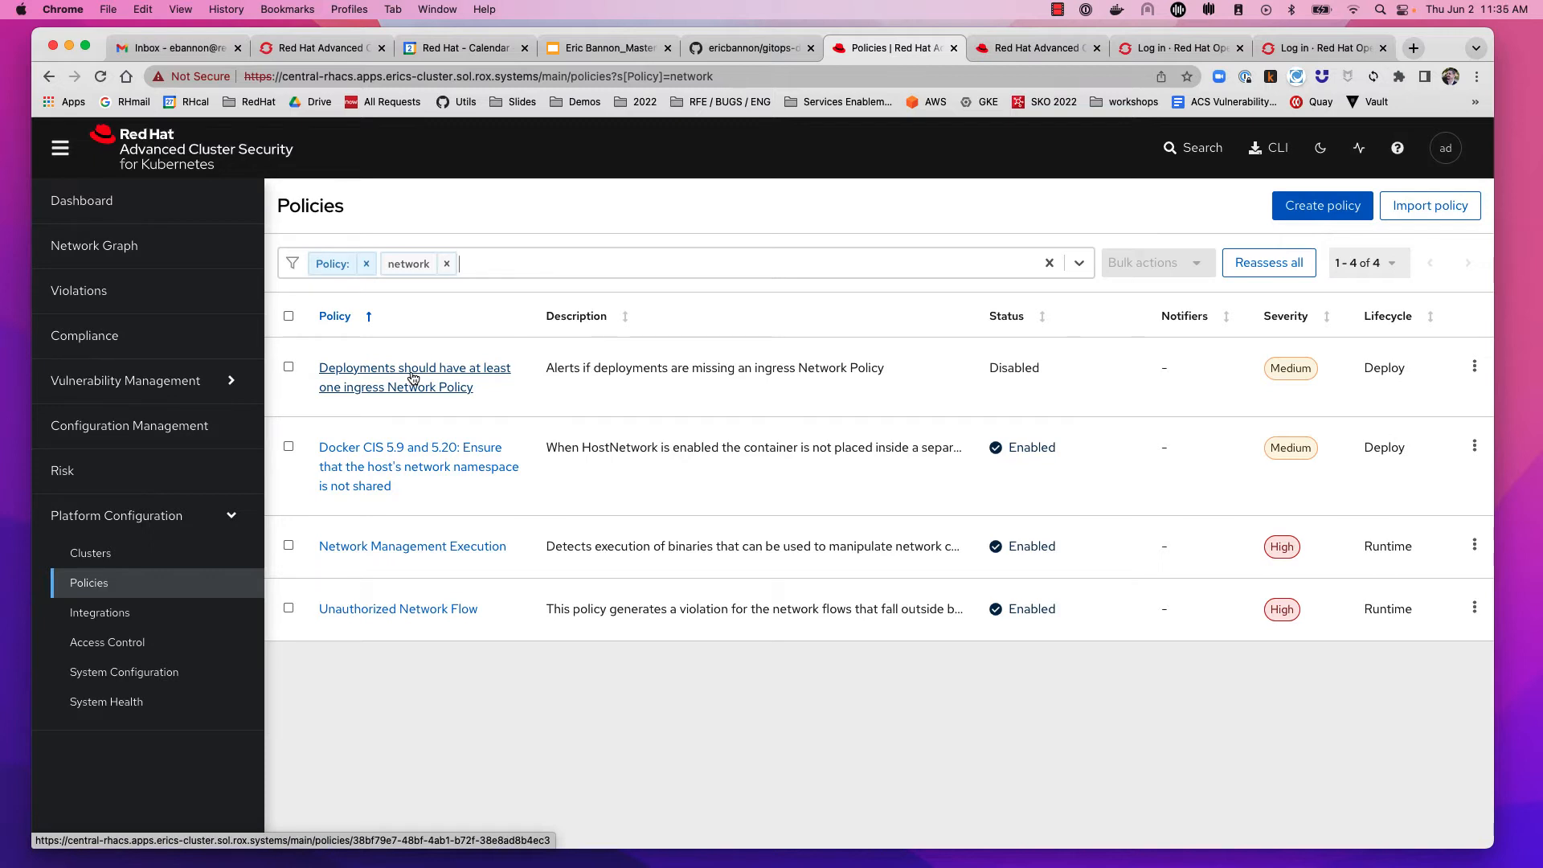
Step: Open the policy "Deployments should have at least one ingress Network Policy" for editing and go to its policy scope
{"action": "left_click", "coordinate": [412, 378]}
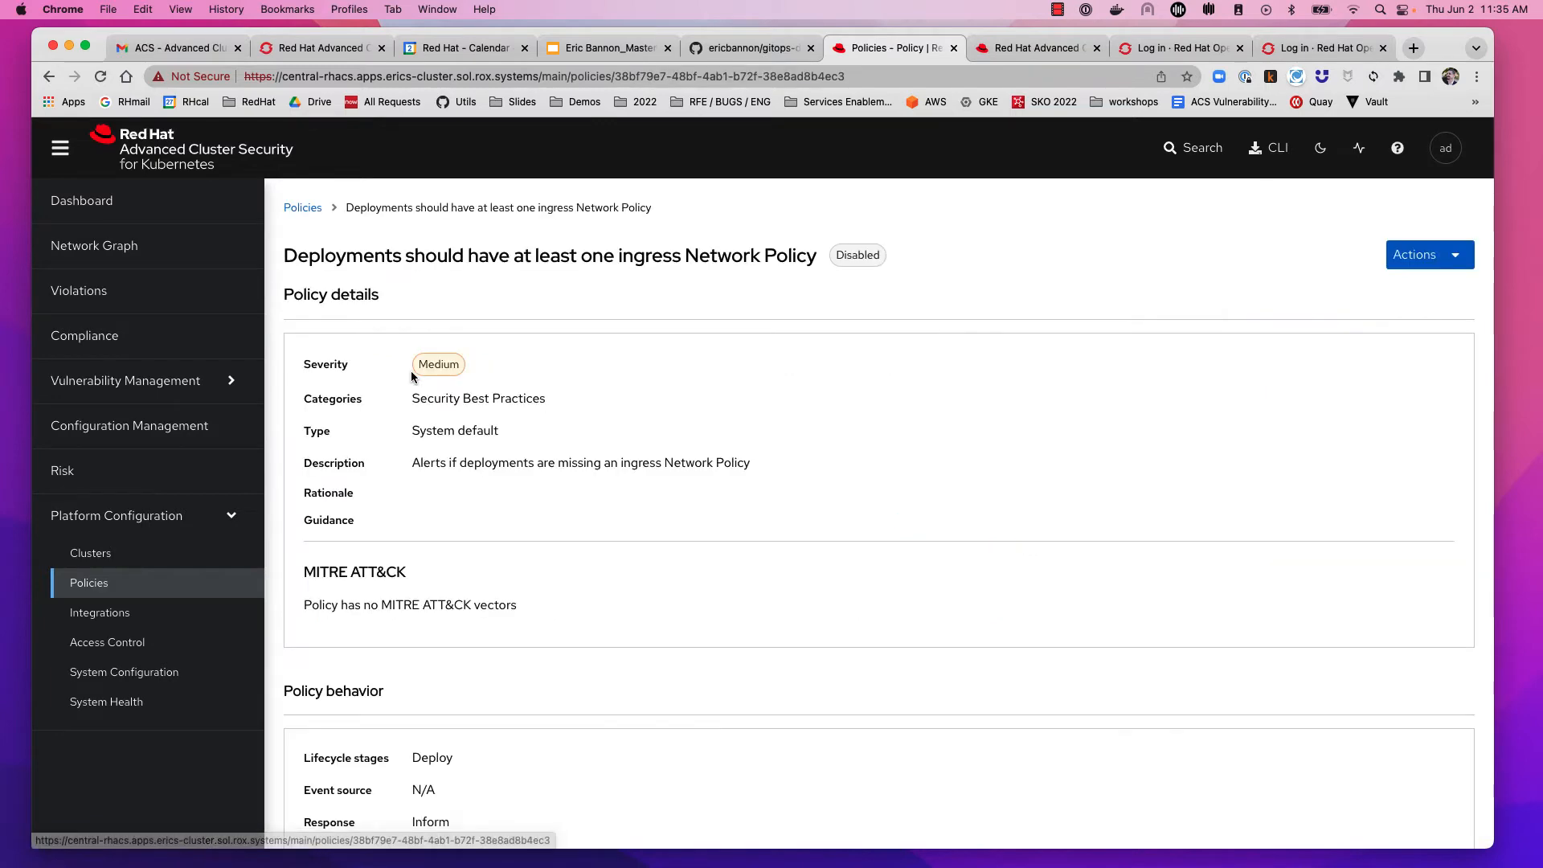
{"action": "left_click", "coordinate": [1422, 254]}
{"action": "left_click", "coordinate": [1398, 296]}
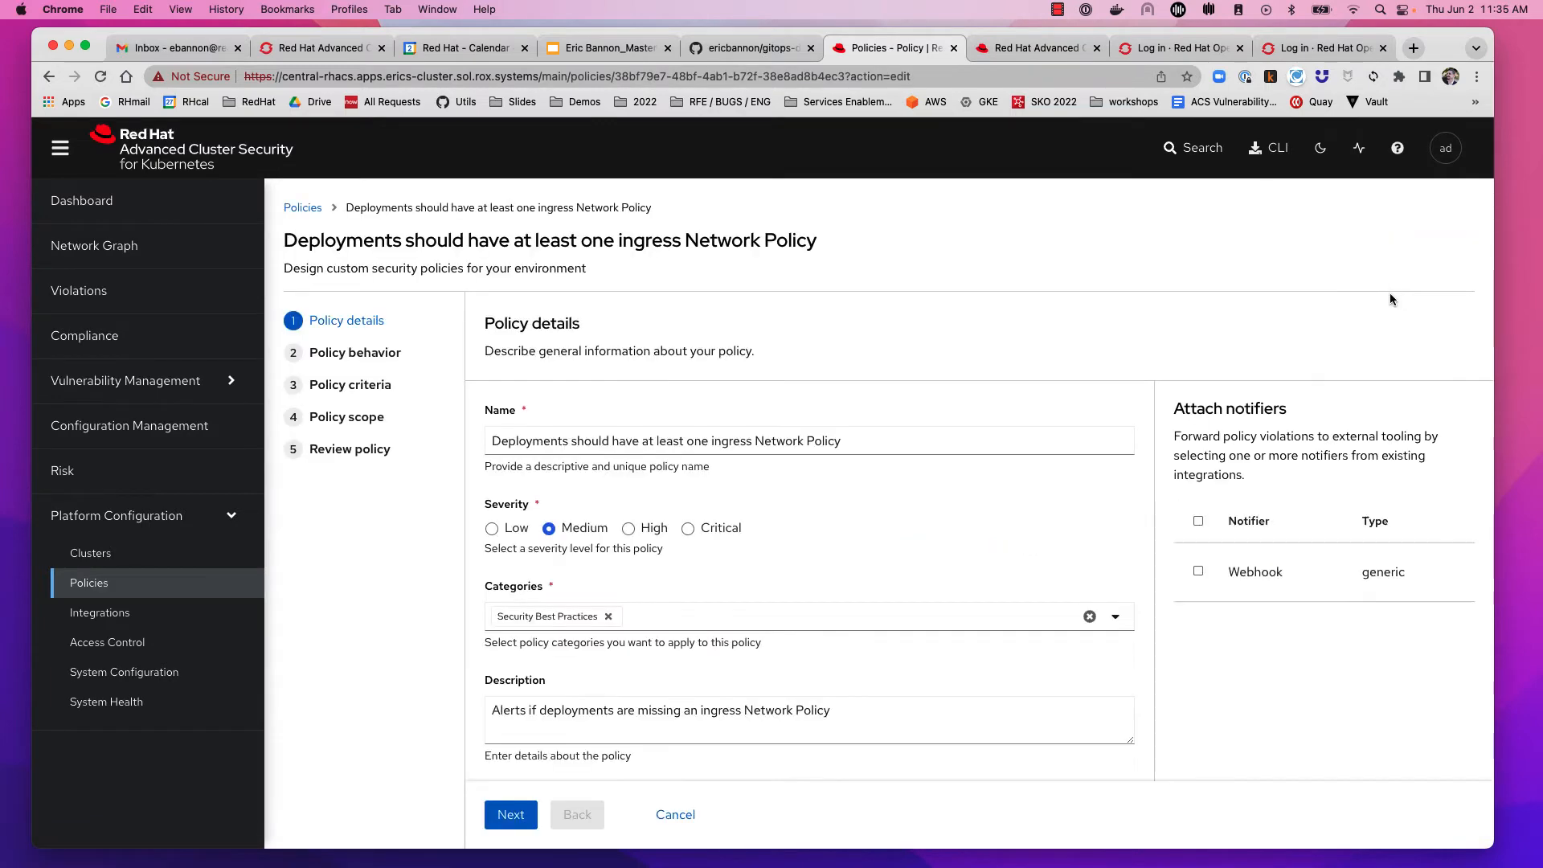
{"action": "left_click", "coordinate": [381, 391]}
{"action": "left_click", "coordinate": [379, 416]}
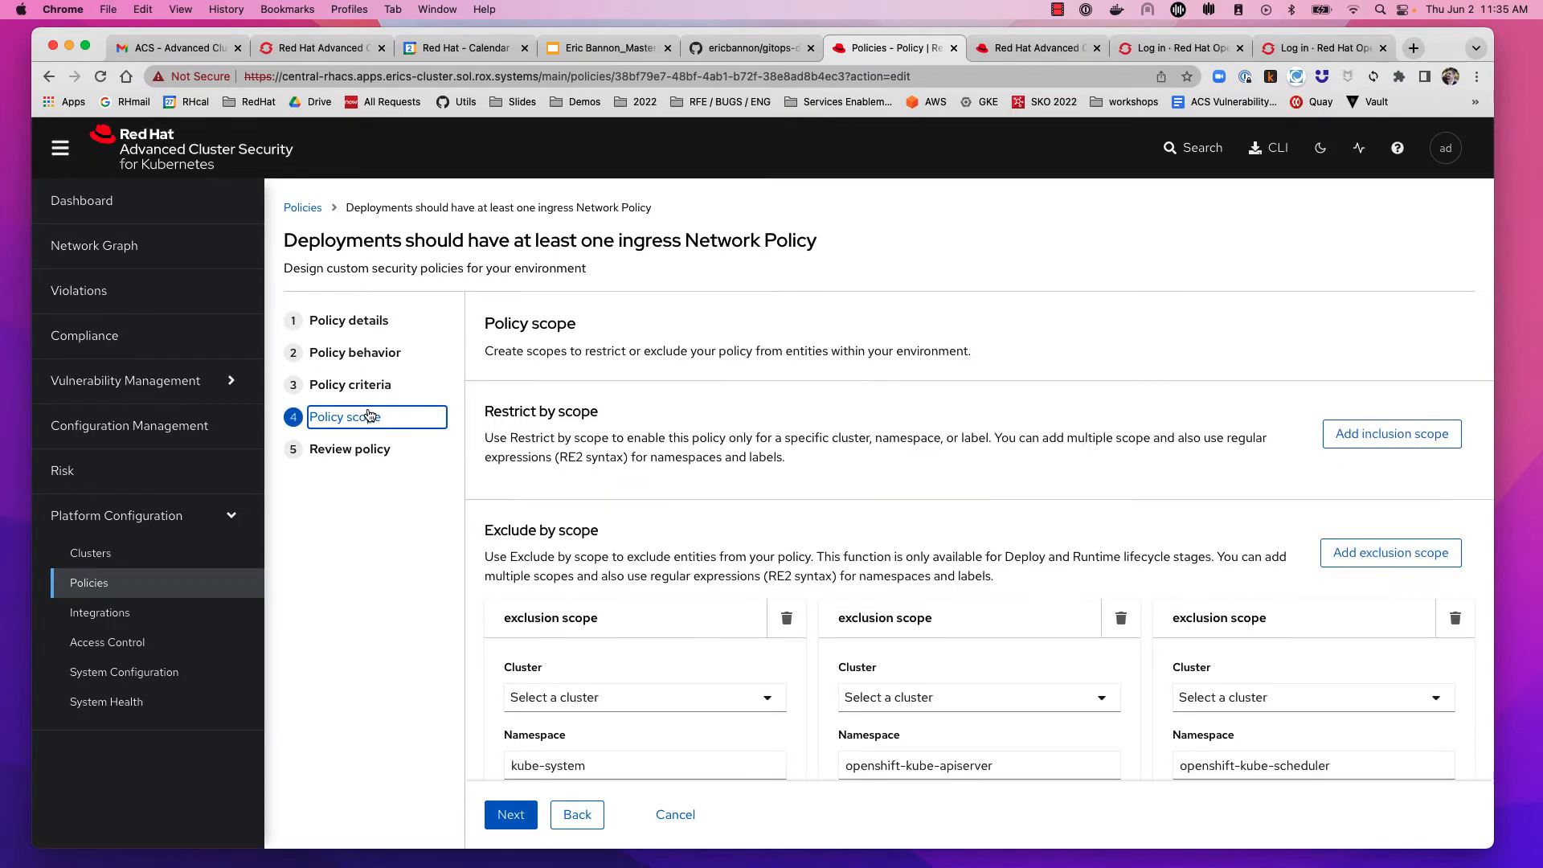
Step: Add an inclusion scope restricting the policy to cluster my-cluster and namespace payments
{"action": "left_click", "coordinate": [1416, 435]}
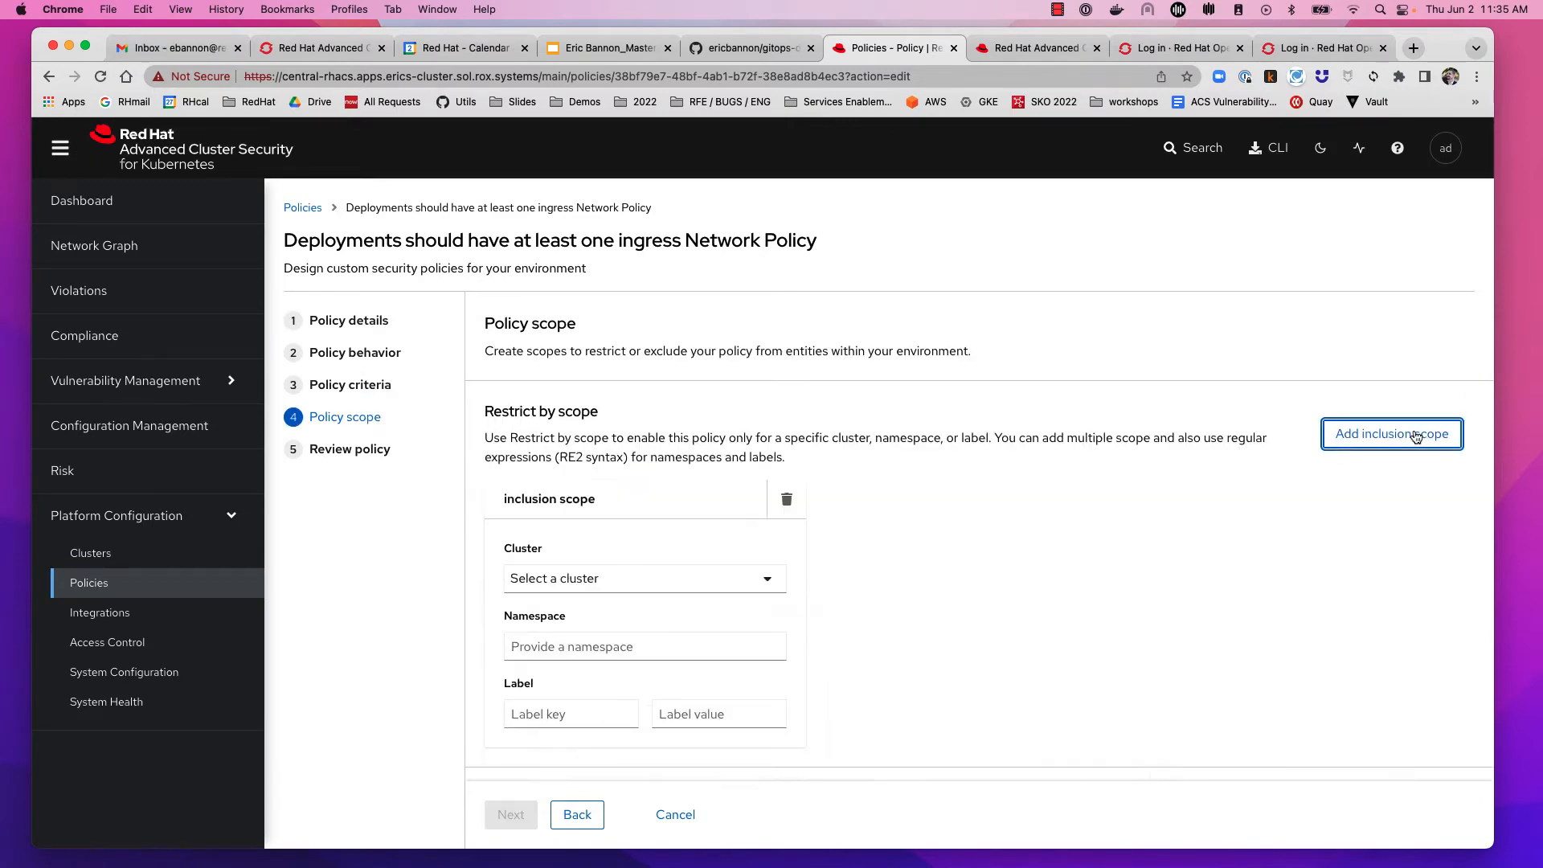
{"action": "left_click", "coordinate": [767, 583]}
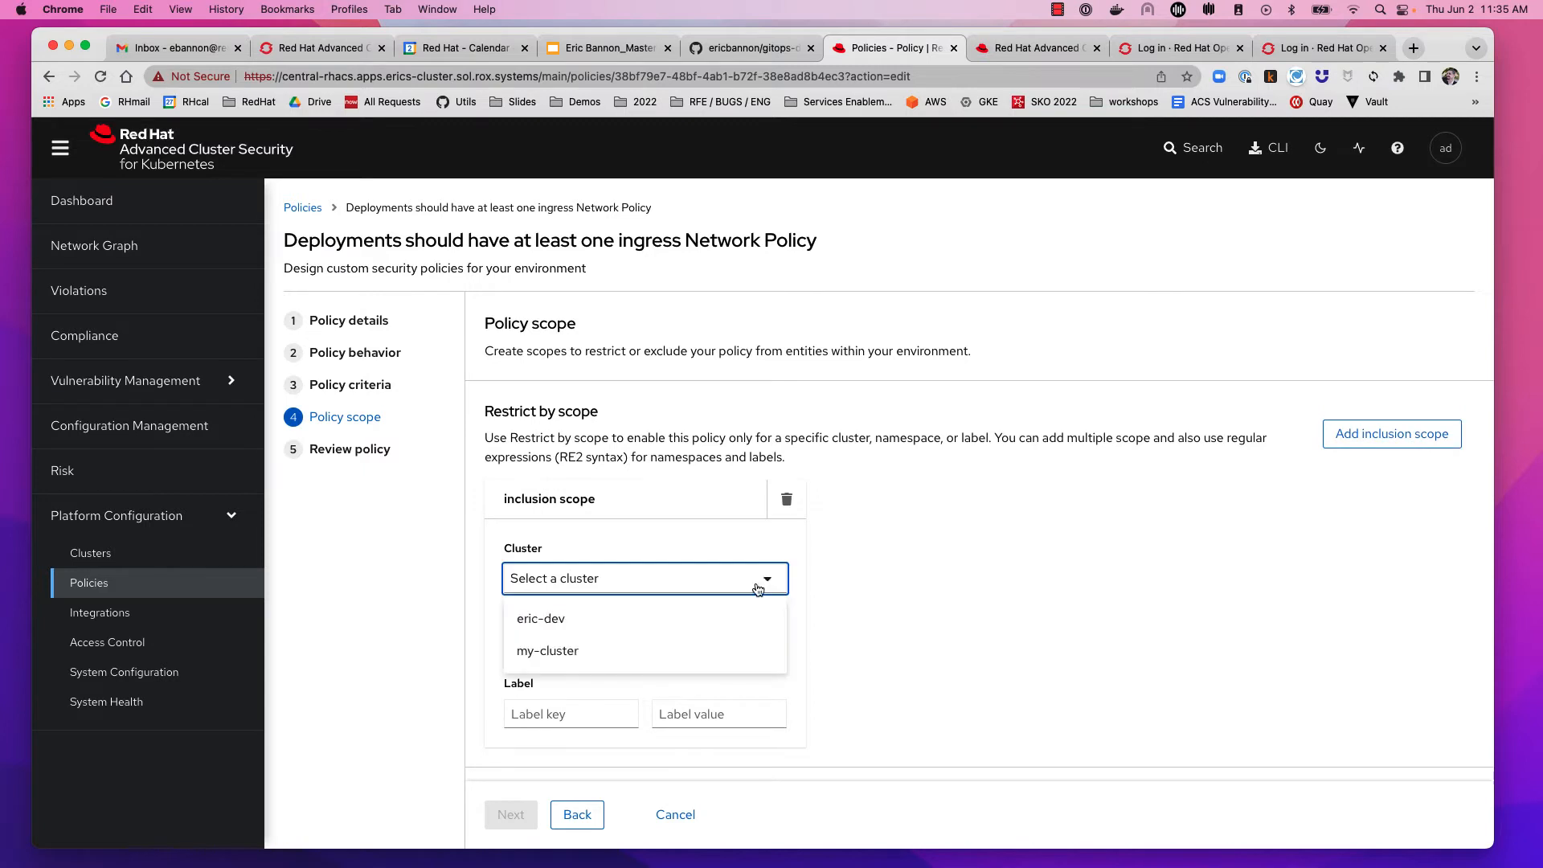
{"action": "left_click", "coordinate": [690, 639]}
{"action": "left_click", "coordinate": [663, 644]}
{"action": "type", "text": "payments"}
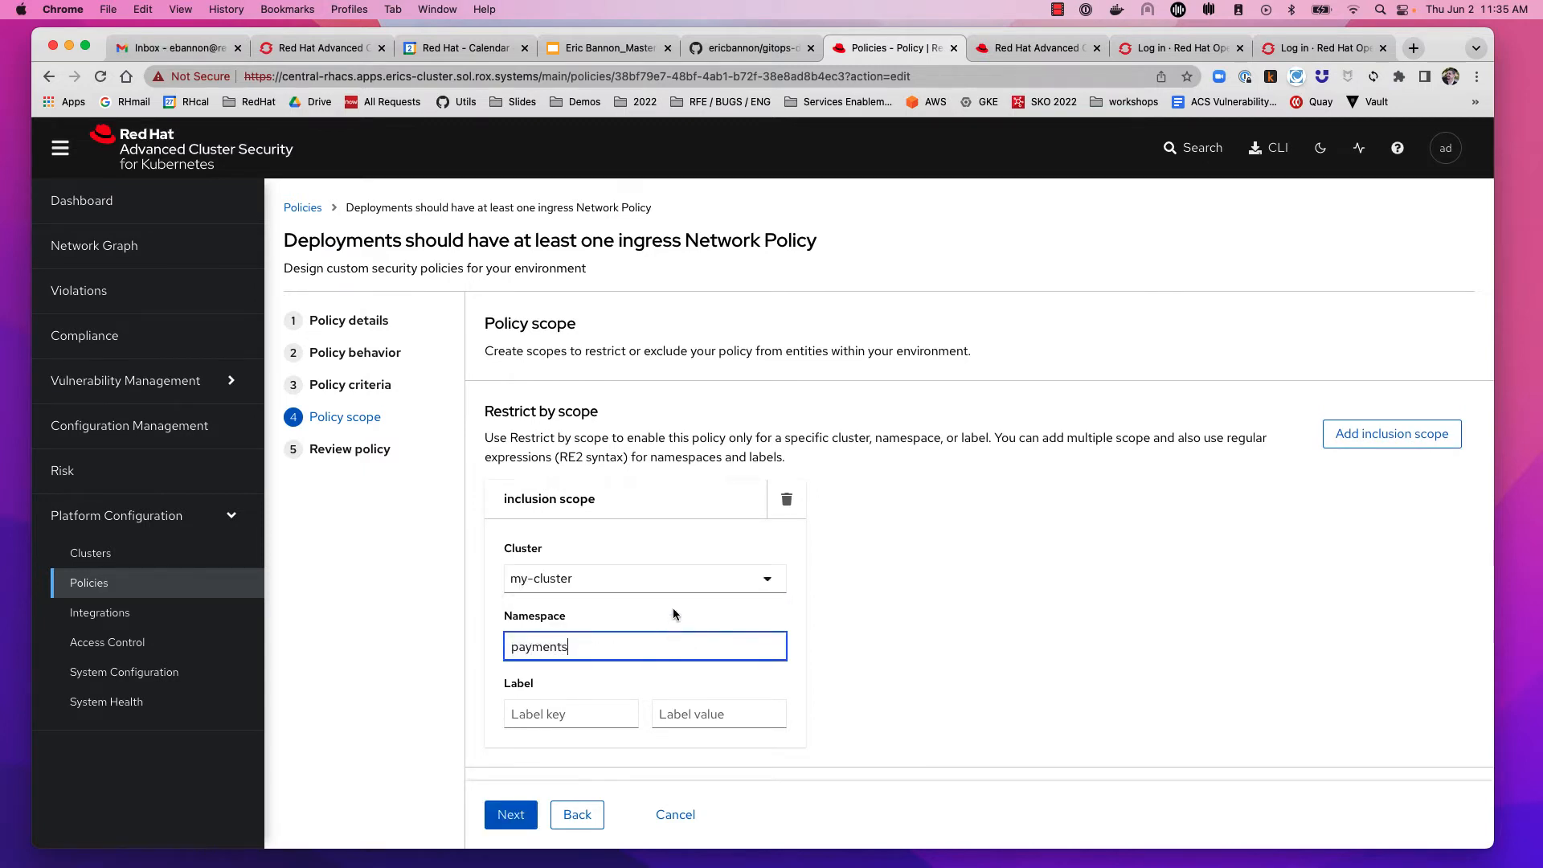
{"action": "scroll", "coordinate": [674, 602], "scroll_direction": "down", "scroll_amount": 1}
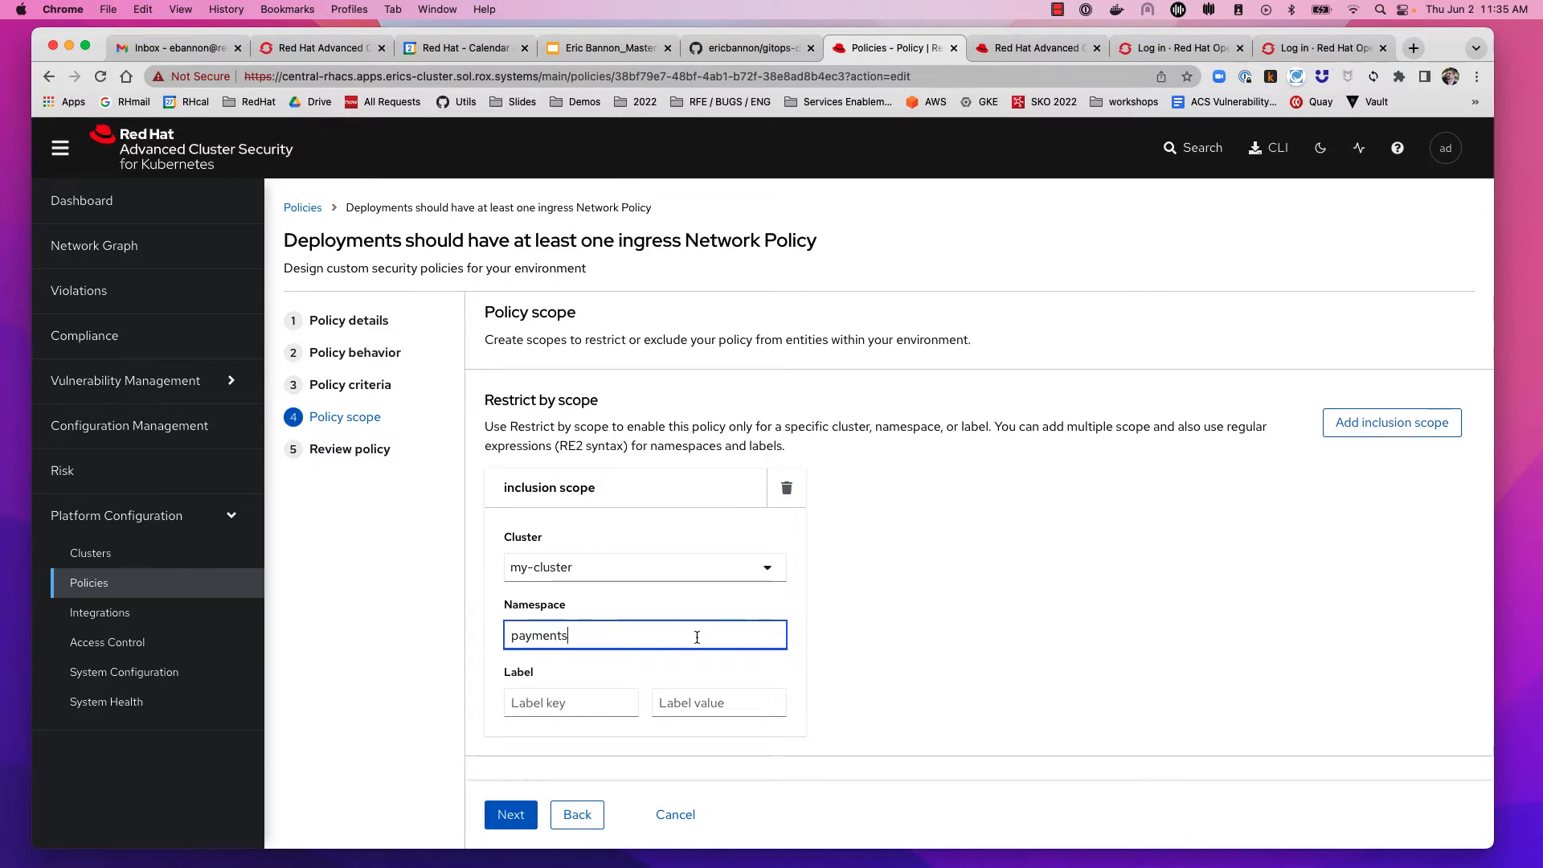
Step: Save the scoped ingress Network Policy check and enable the policy
{"action": "left_click", "coordinate": [511, 817]}
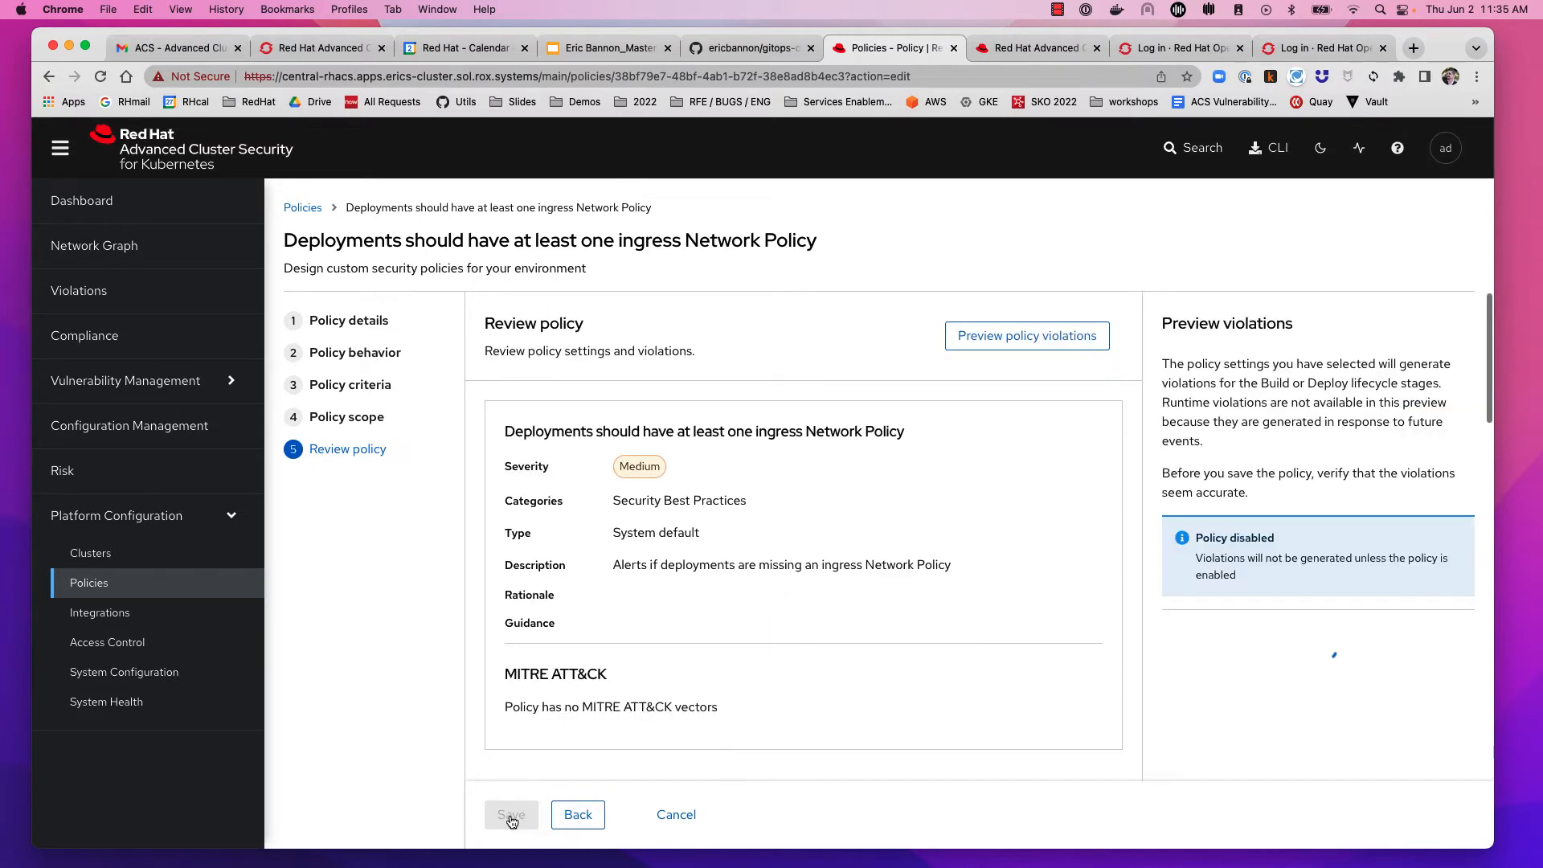
{"action": "left_click", "coordinate": [511, 814]}
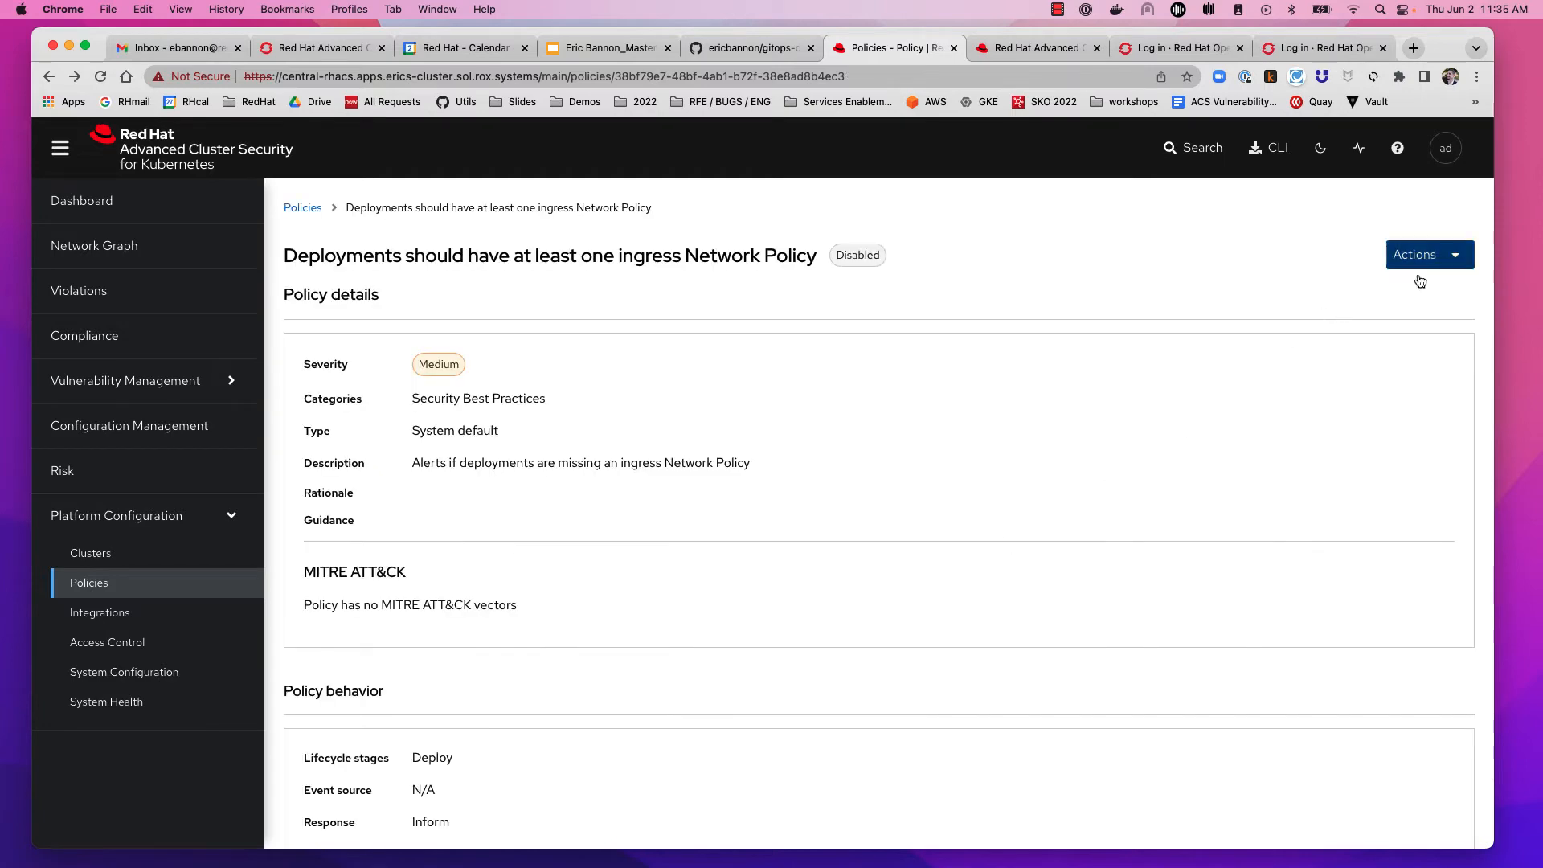
{"action": "left_click", "coordinate": [1419, 257]}
{"action": "left_click", "coordinate": [1378, 393]}
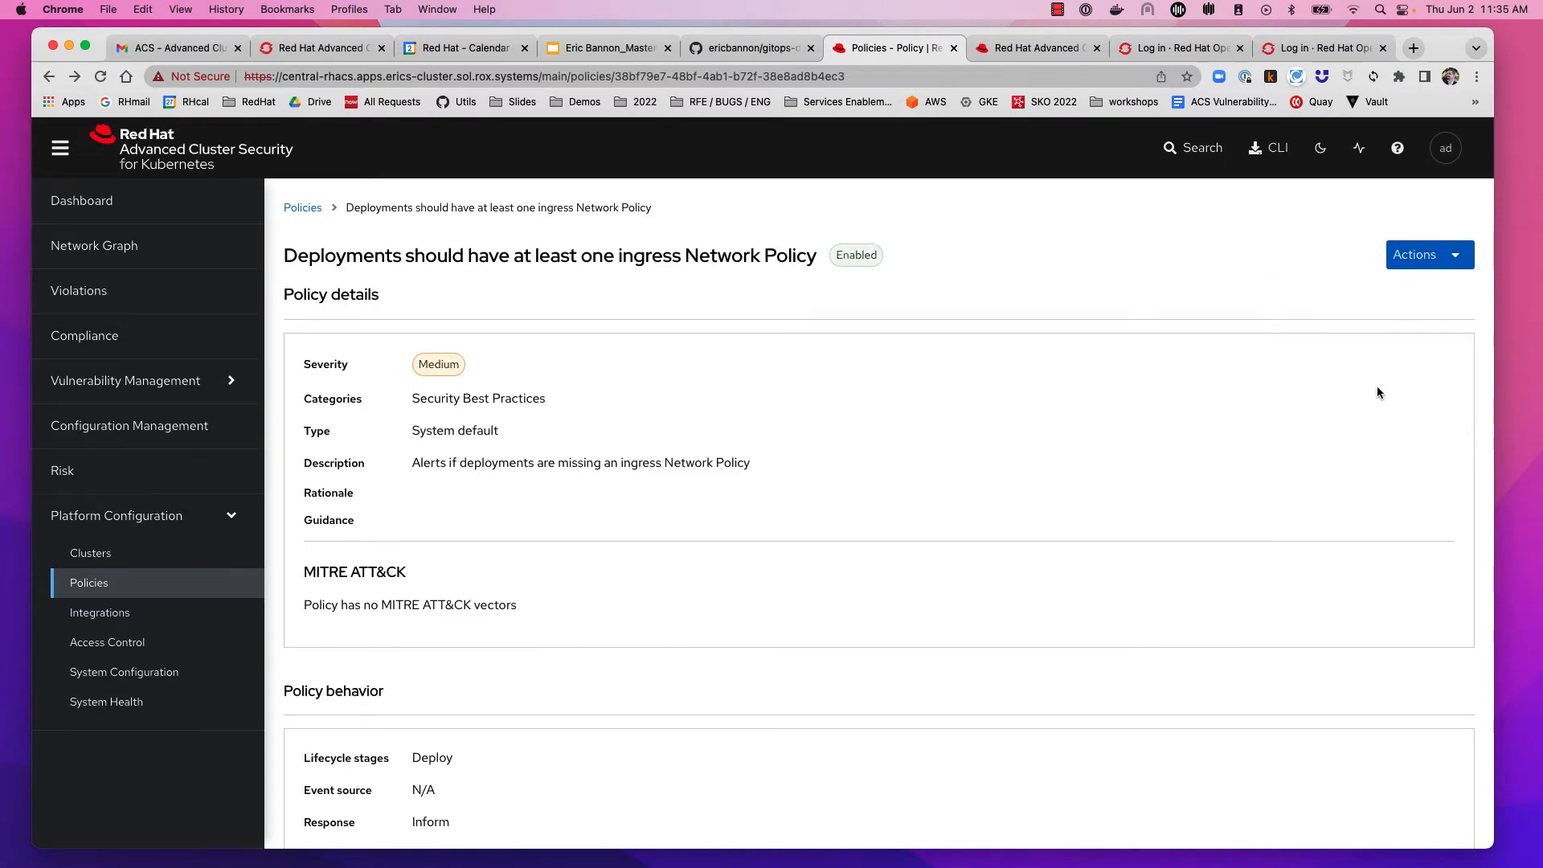
Step: Check the status of the policies matching "network" and review the violations of the ingress Network Policy check
{"action": "left_click", "coordinate": [217, 582]}
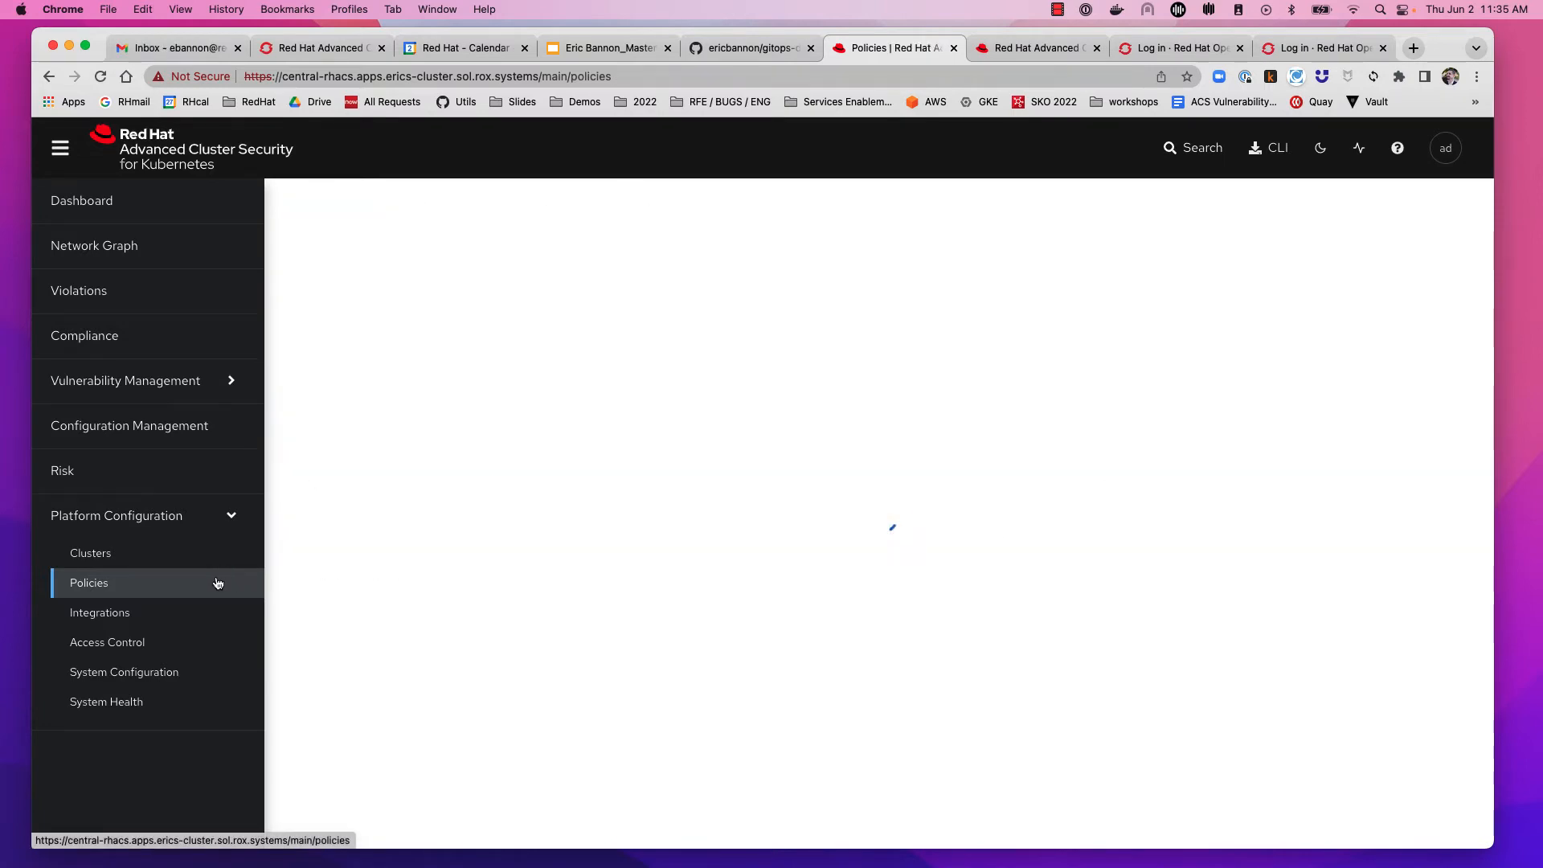
{"action": "type", "text": "policy"}
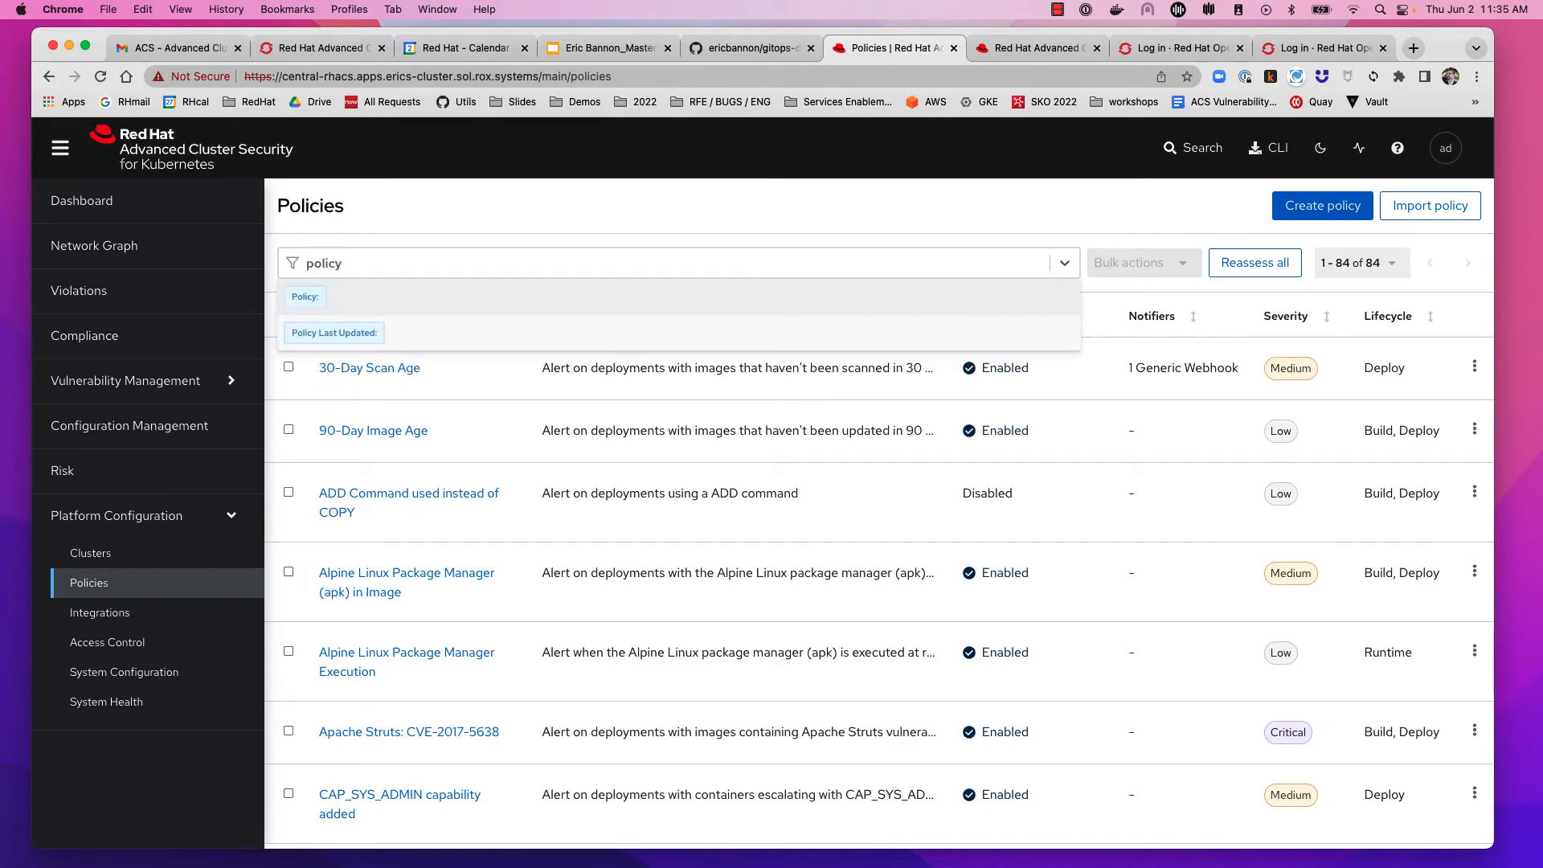
{"action": "key", "text": "Return"}
{"action": "type", "text": "ne"}
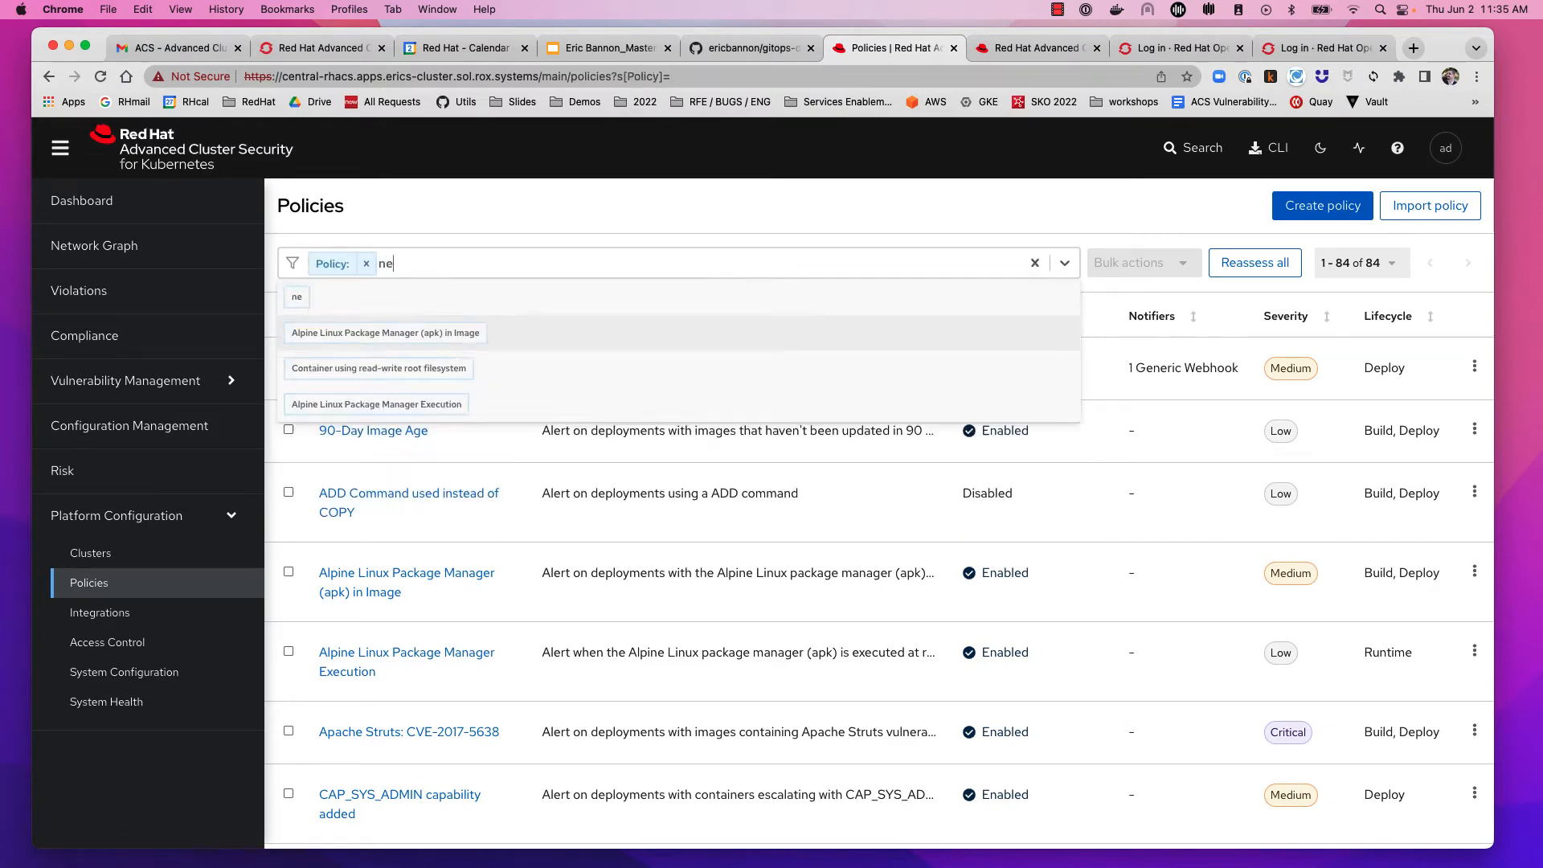
{"action": "type", "text": "twork"}
{"action": "key", "text": "Return"}
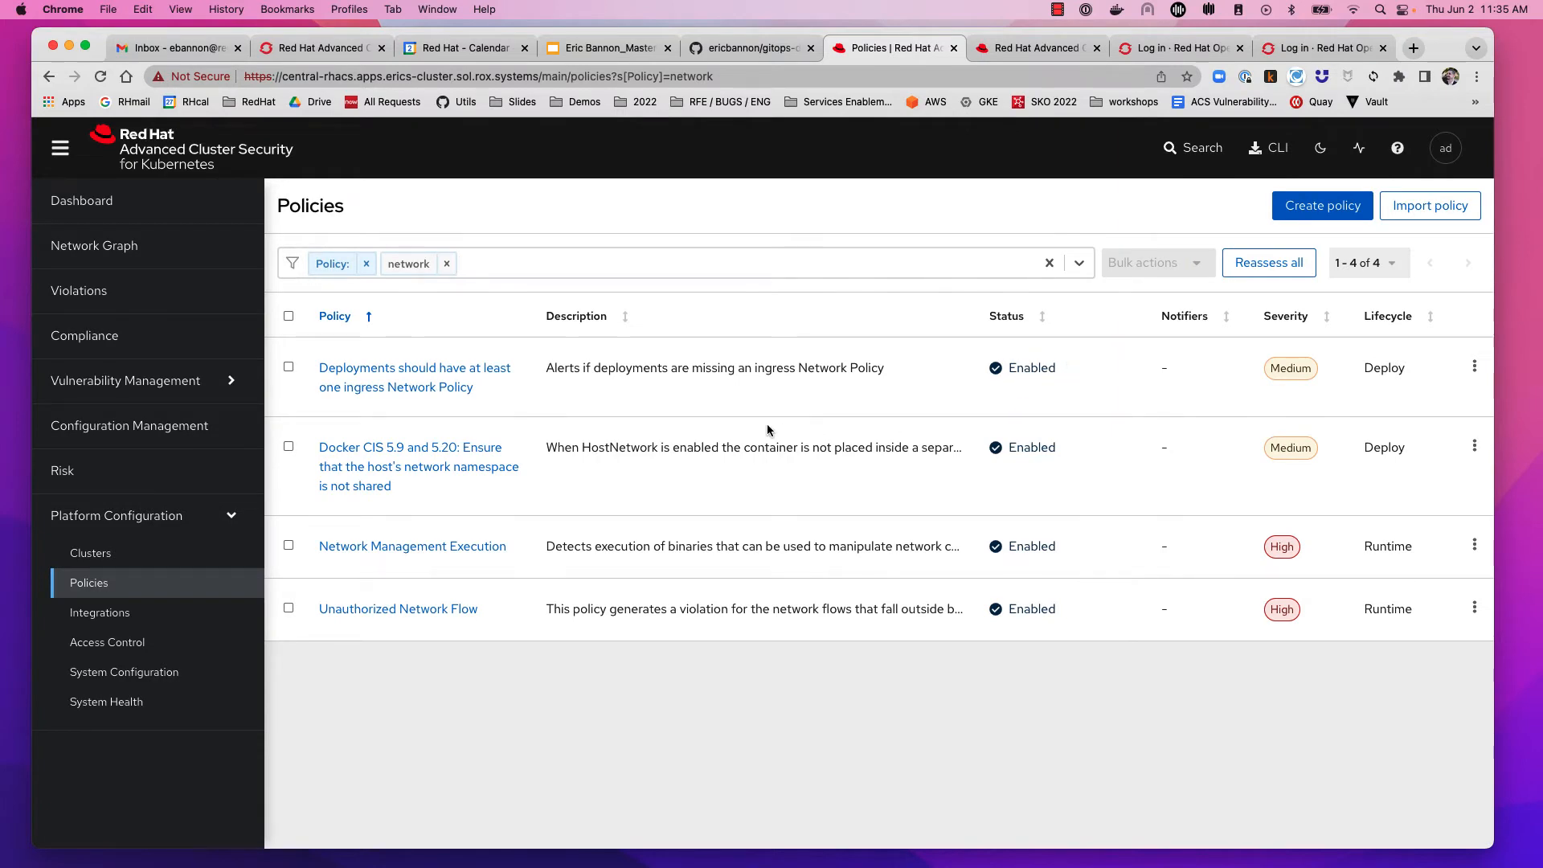
{"action": "left_click", "coordinate": [187, 307]}
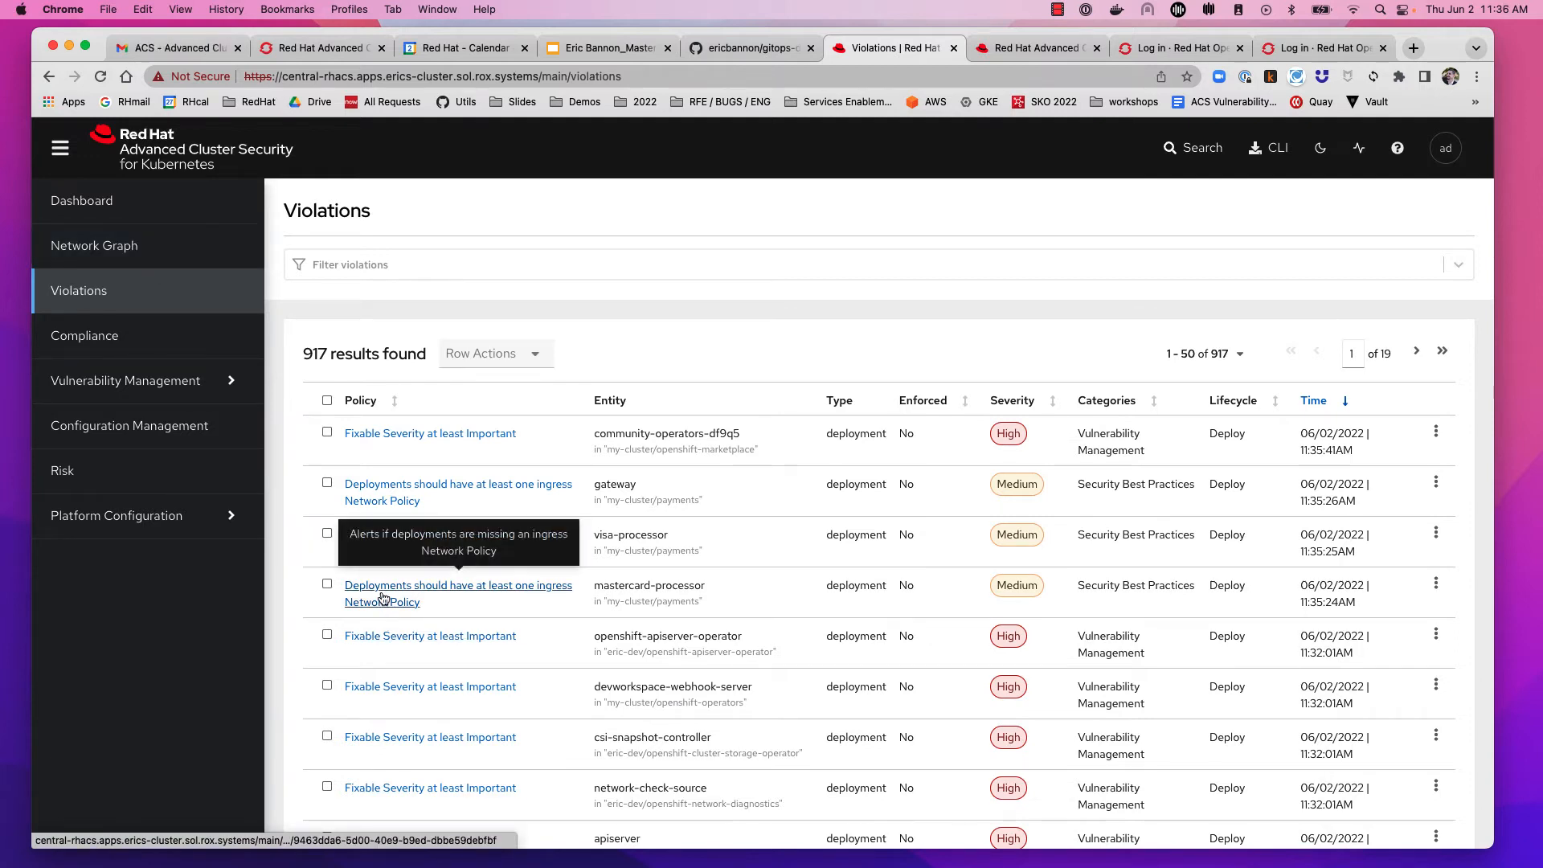
Step: Return to the policy list and filter it again by Policy with the value "network"
{"action": "left_click", "coordinate": [205, 518]}
{"action": "left_click", "coordinate": [184, 584]}
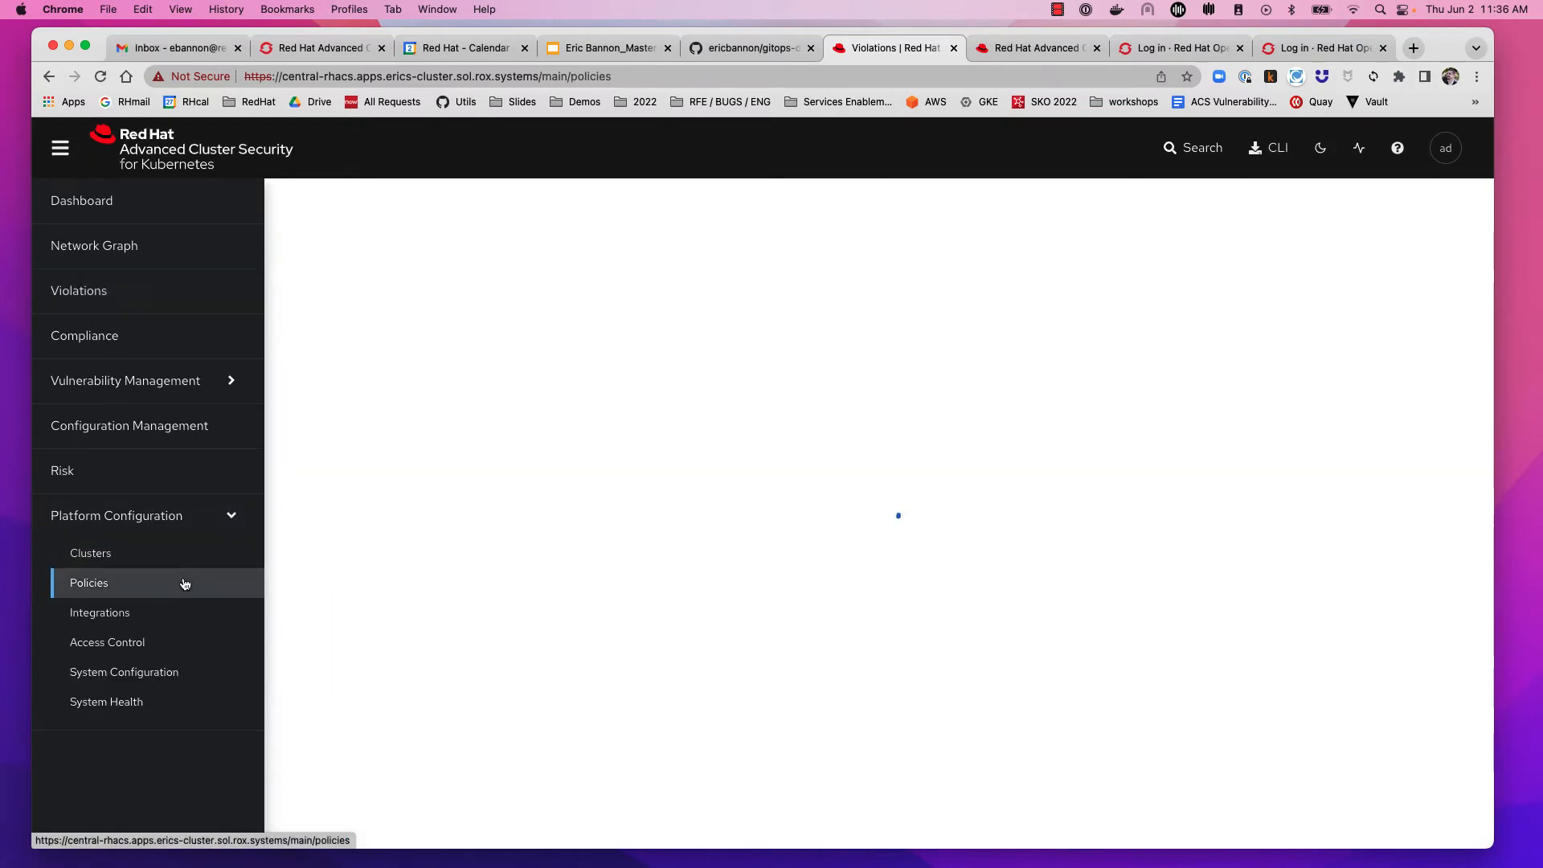
{"action": "left_click", "coordinate": [426, 263]}
{"action": "type", "text": "p"}
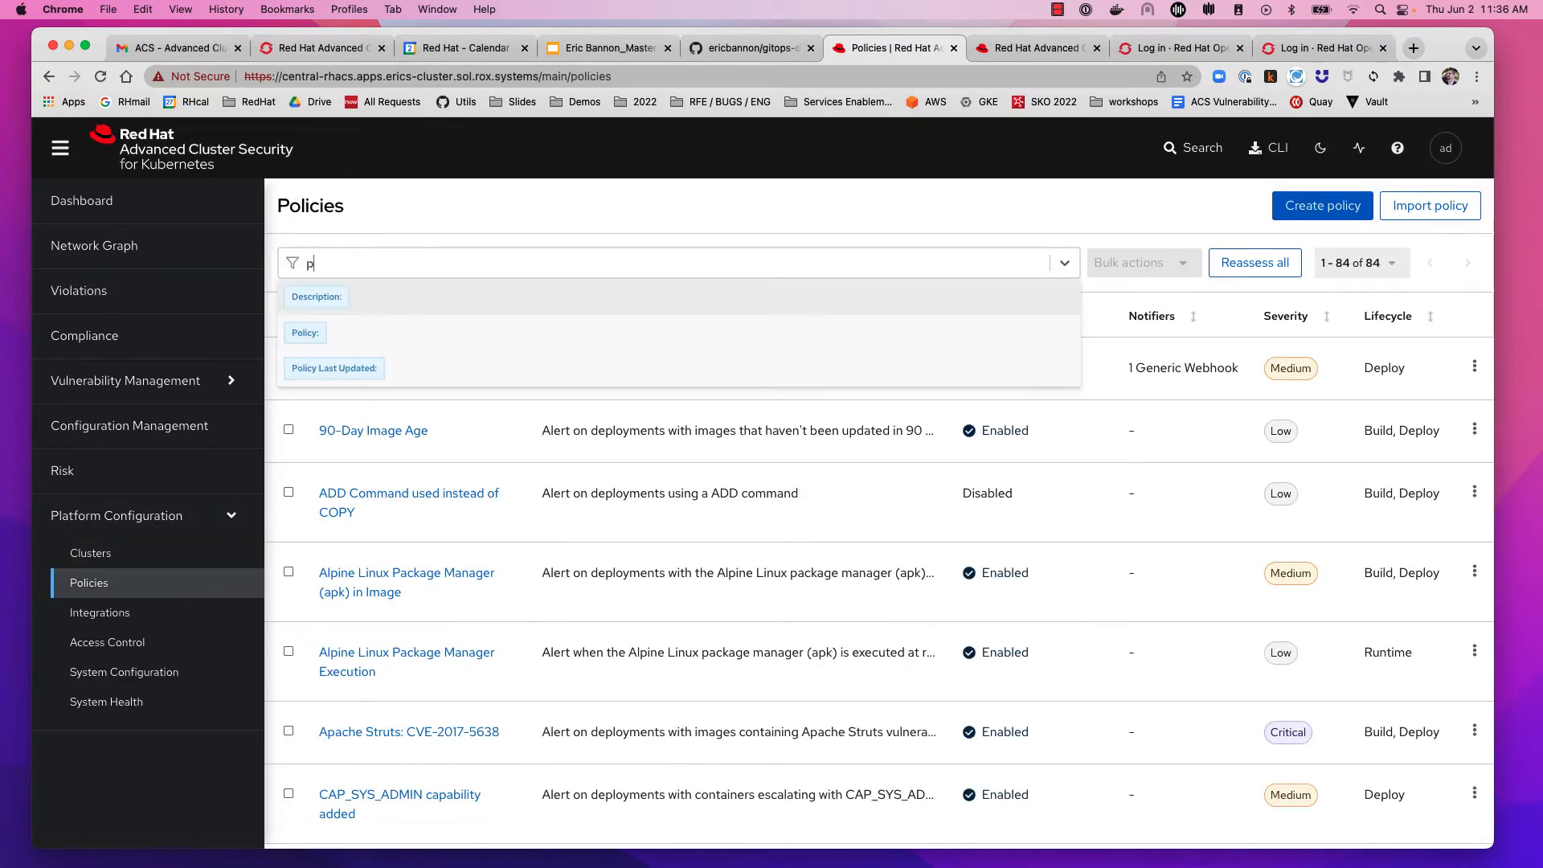
{"action": "type", "text": "olicy"}
{"action": "key", "text": "Return"}
{"action": "type", "text": "net"}
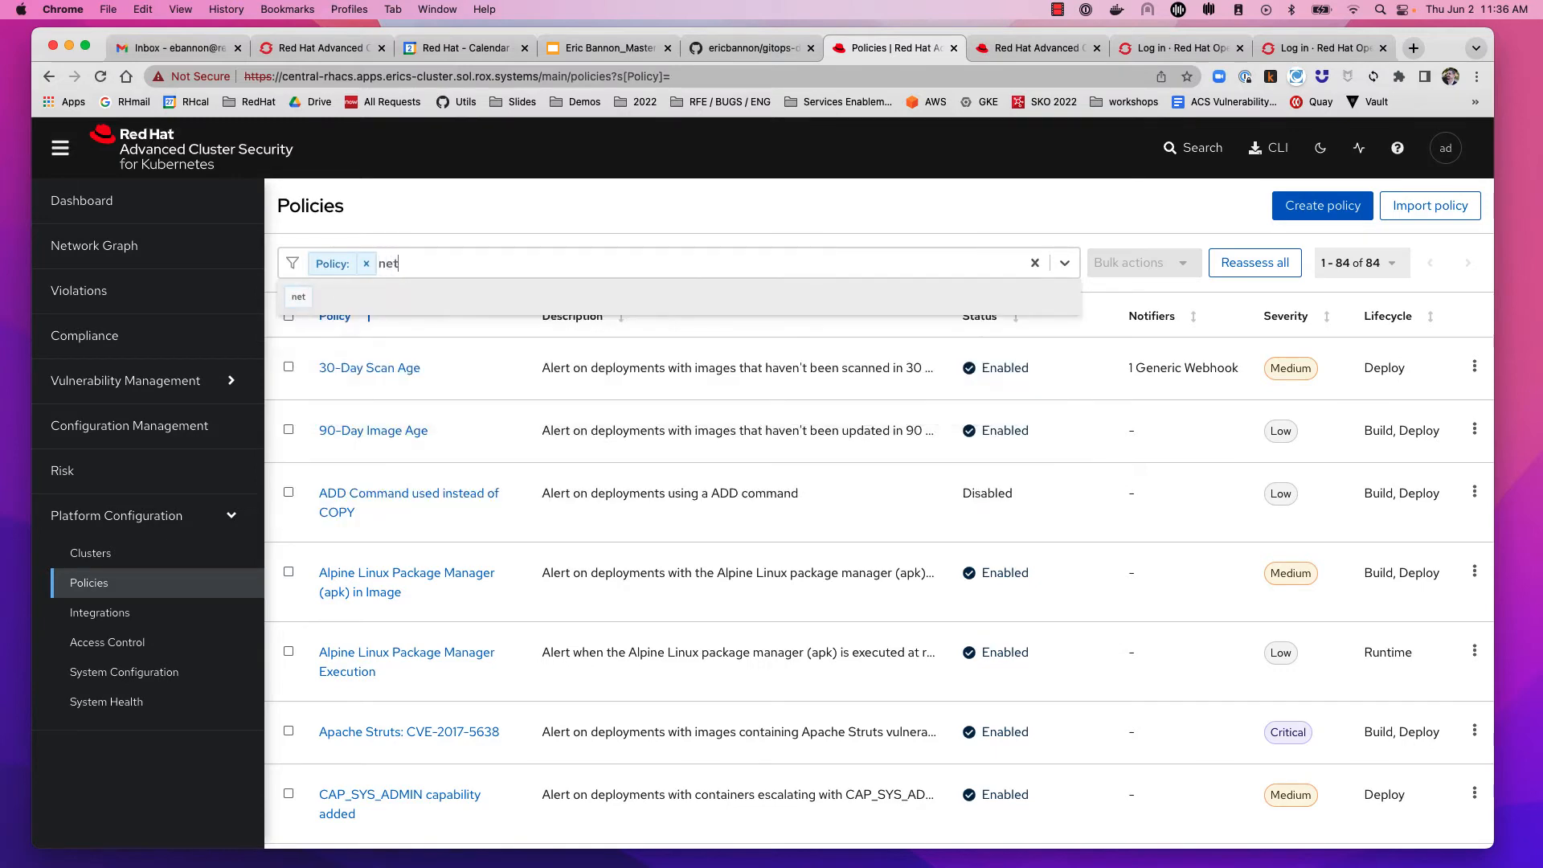
{"action": "type", "text": "work"}
{"action": "key", "text": "Return"}
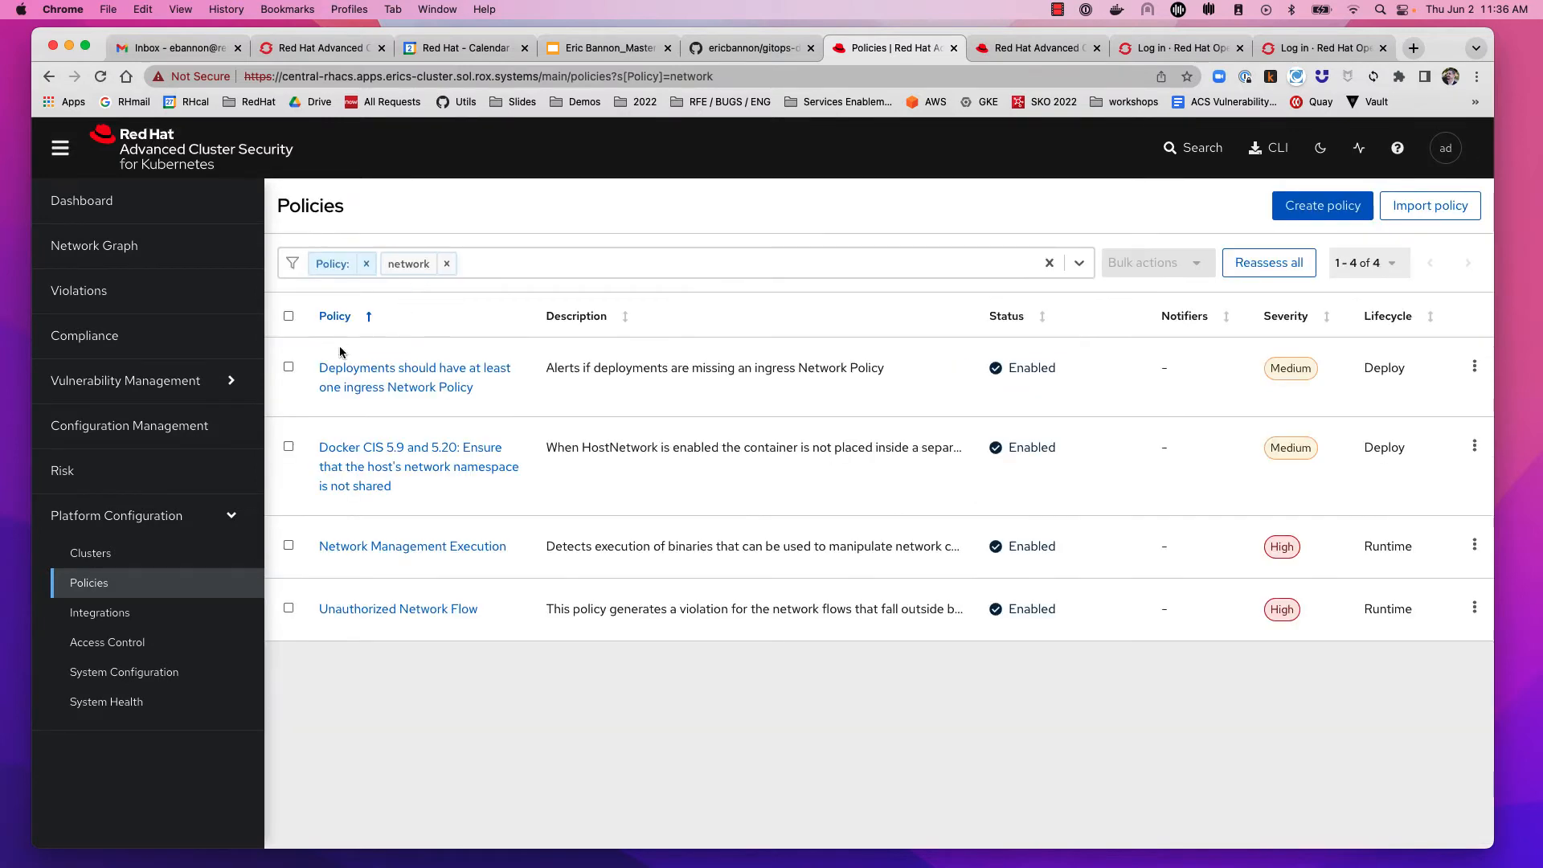
{"action": "left_click", "coordinate": [288, 367]}
{"action": "left_click", "coordinate": [1189, 273]}
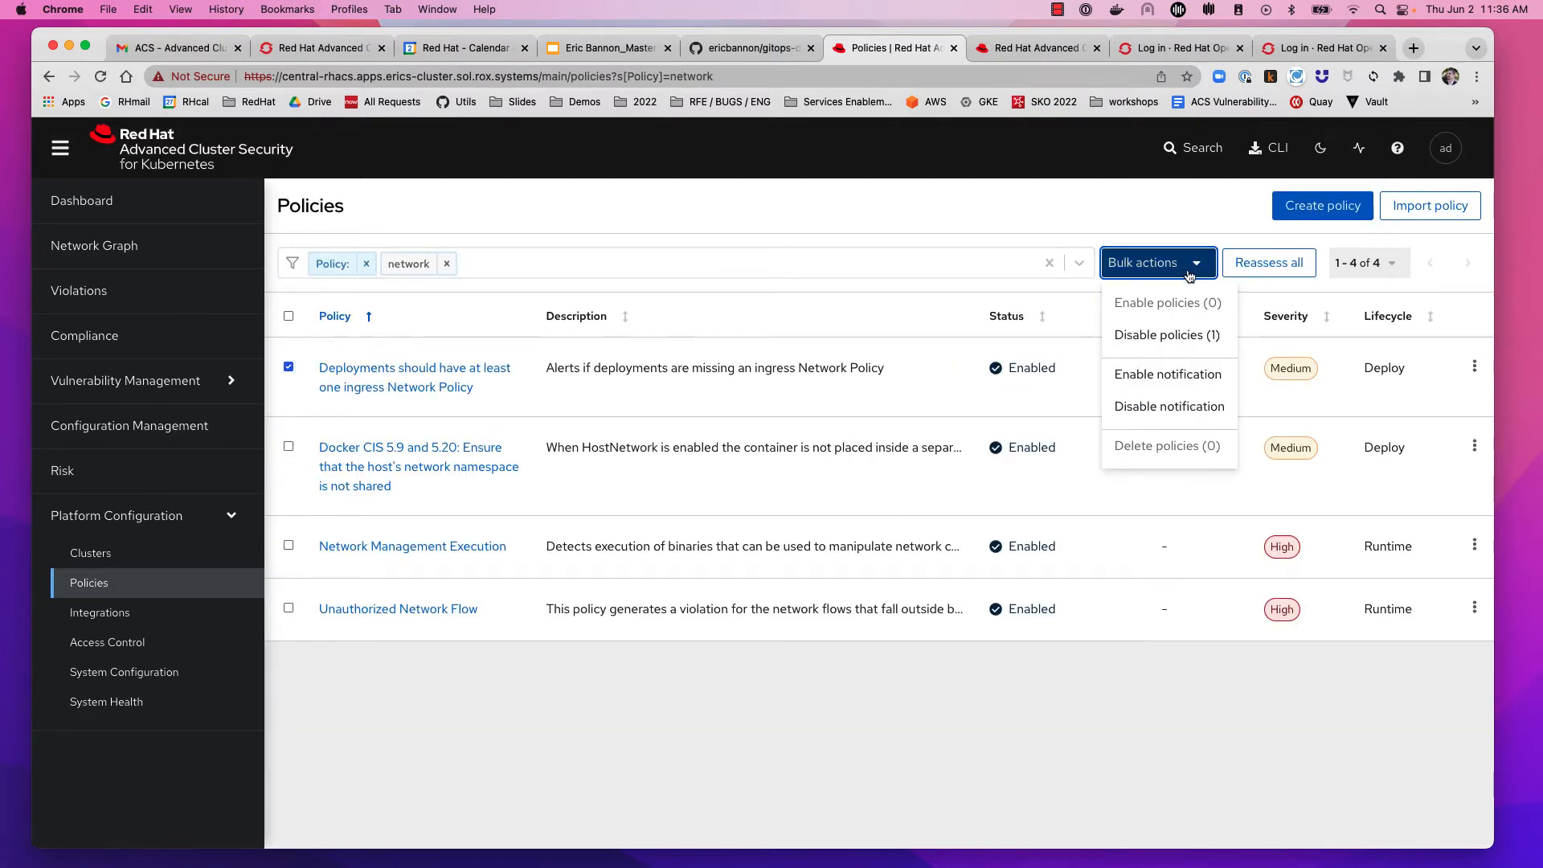
{"action": "left_click", "coordinate": [1188, 375]}
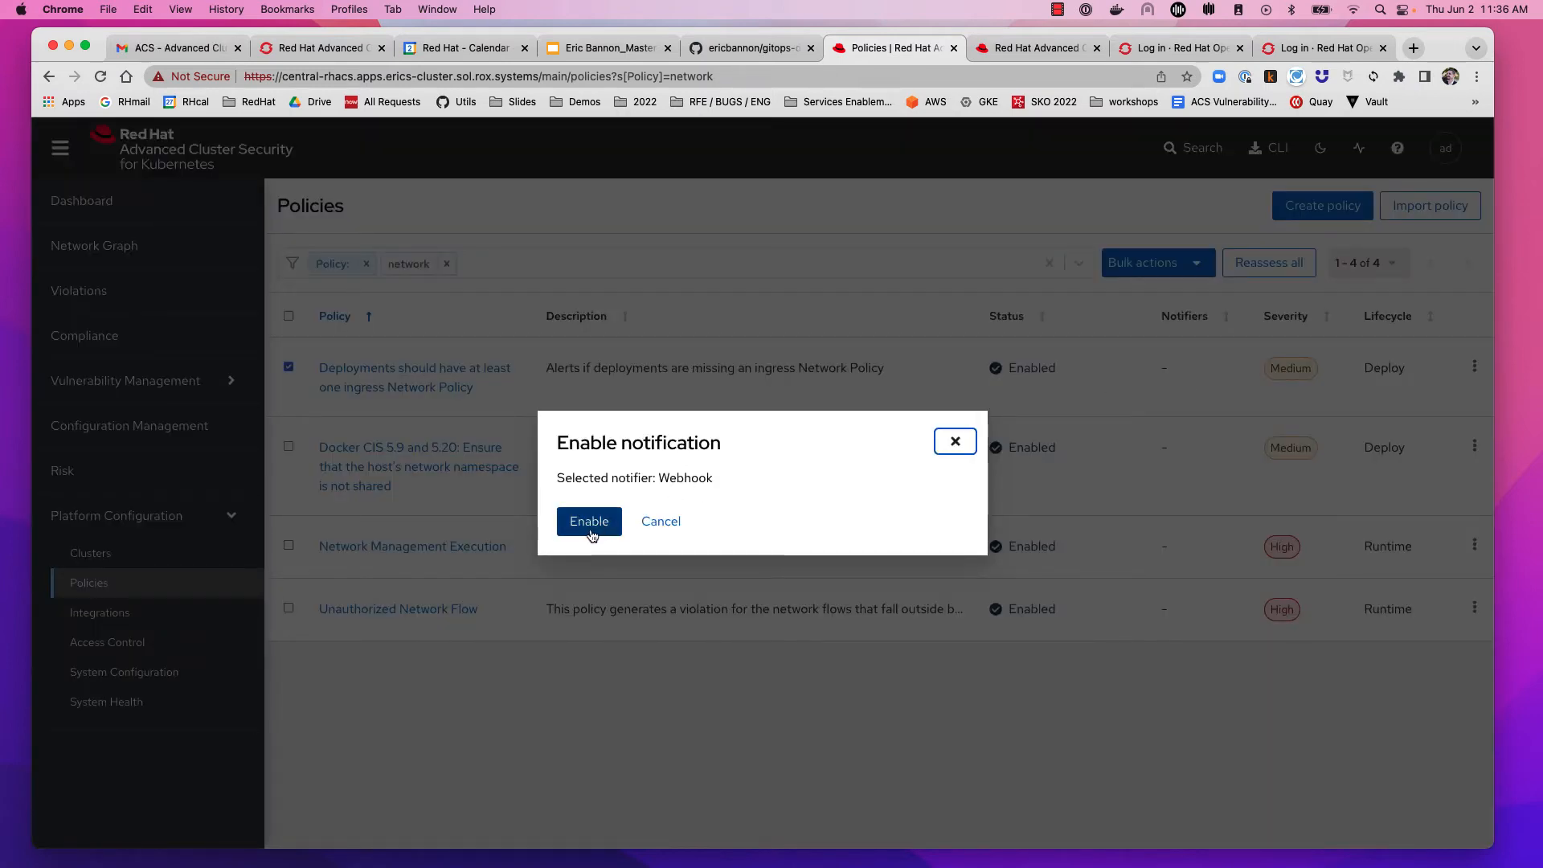
{"action": "left_click", "coordinate": [656, 524]}
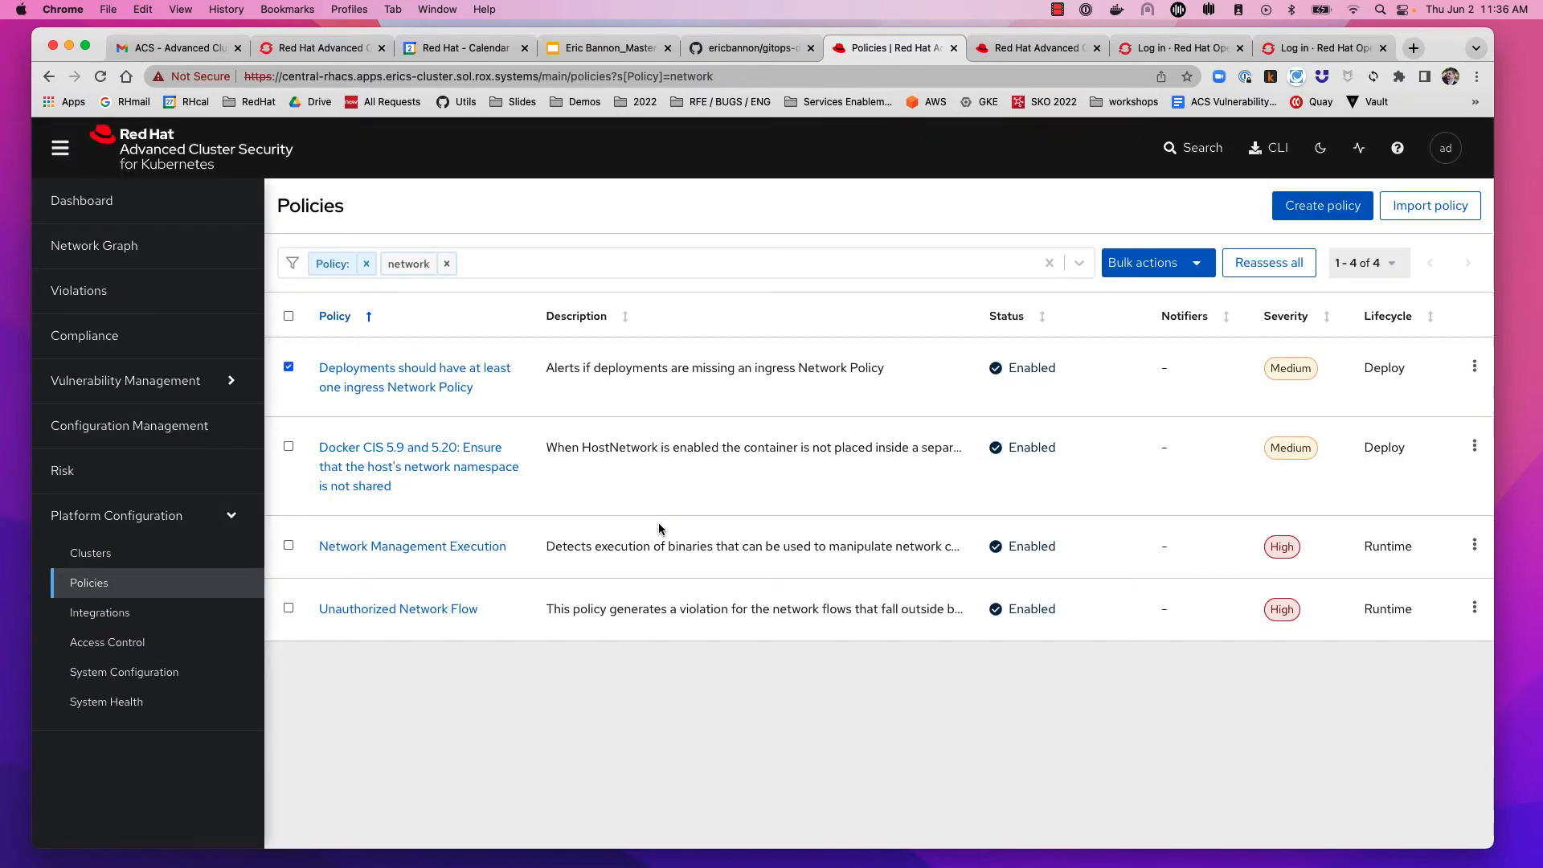
{"action": "left_click", "coordinate": [283, 367]}
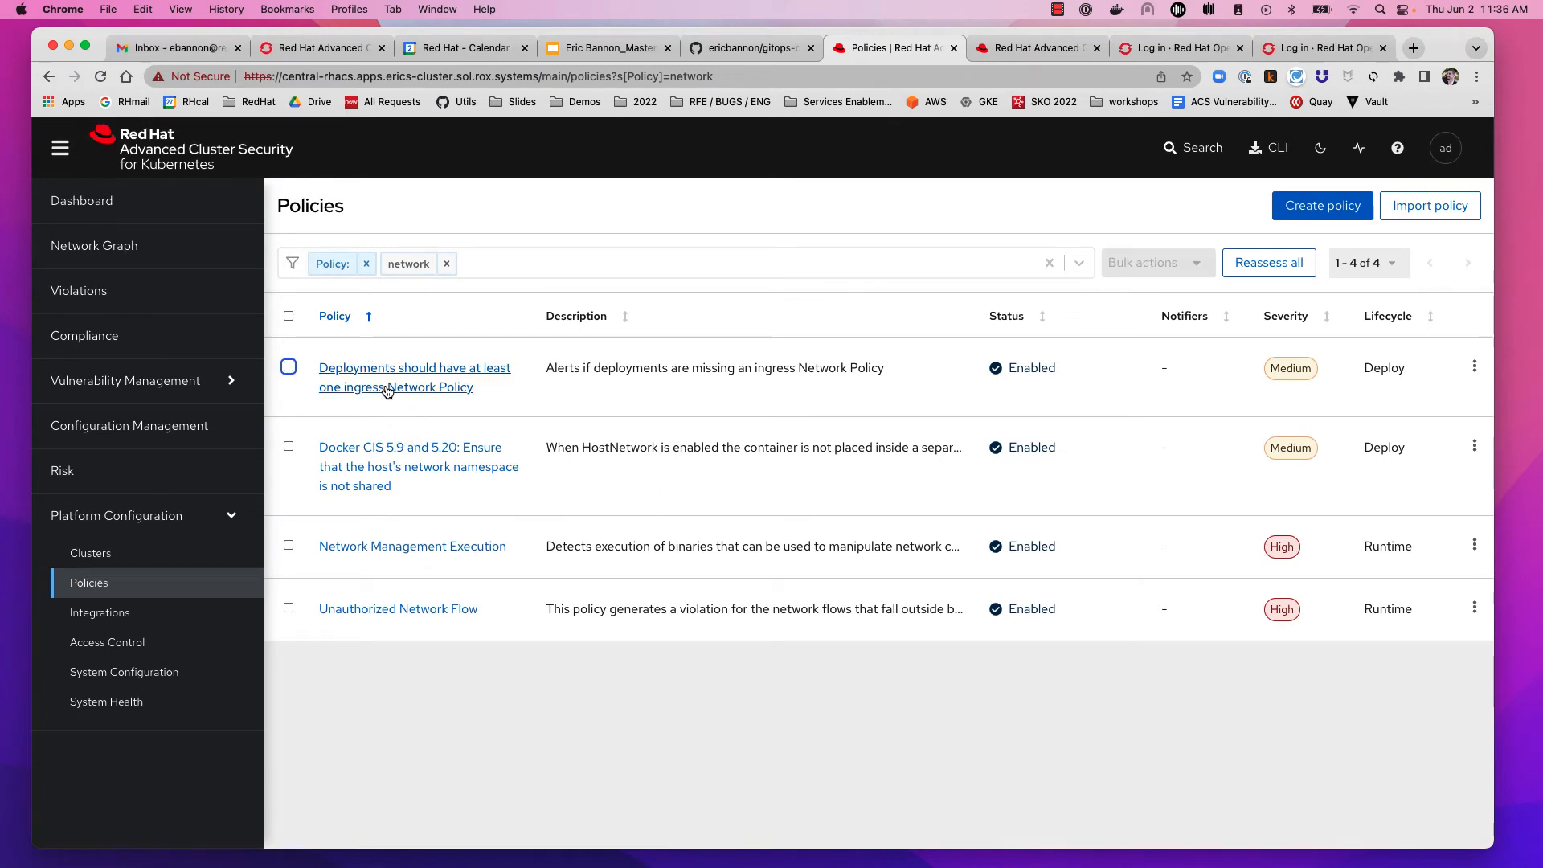
Step: Return to the network graph, check the namespace selection for payments, and show only active flows
{"action": "left_click", "coordinate": [193, 268]}
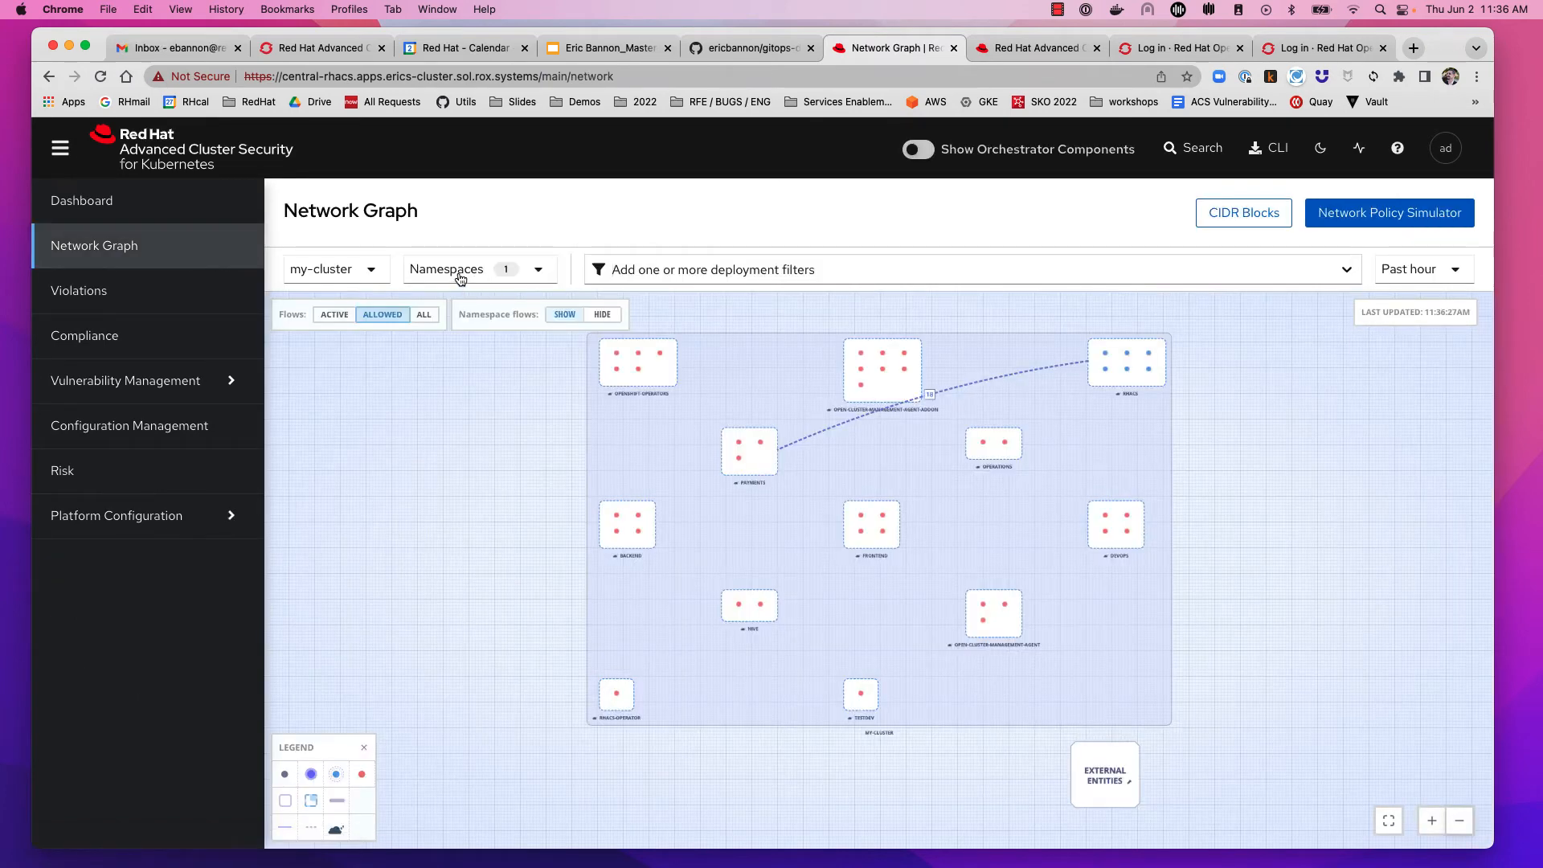
{"action": "left_click", "coordinate": [458, 275]}
{"action": "scroll", "coordinate": [502, 456], "scroll_direction": "down", "scroll_amount": 5}
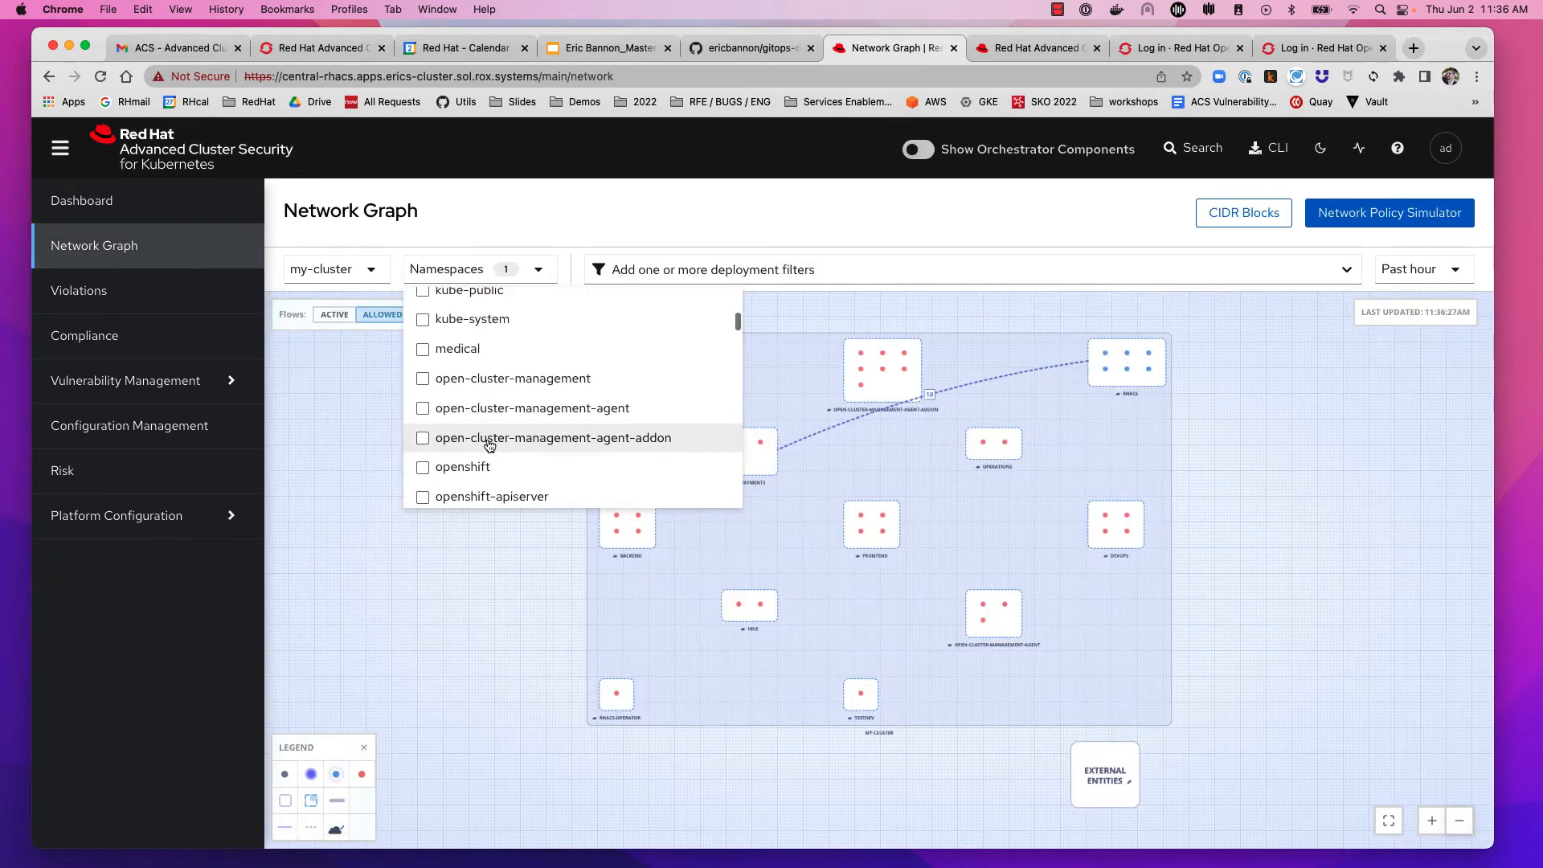
{"action": "scroll", "coordinate": [482, 446], "scroll_direction": "down", "scroll_amount": 8}
{"action": "scroll", "coordinate": [469, 337], "scroll_direction": "down", "scroll_amount": 10}
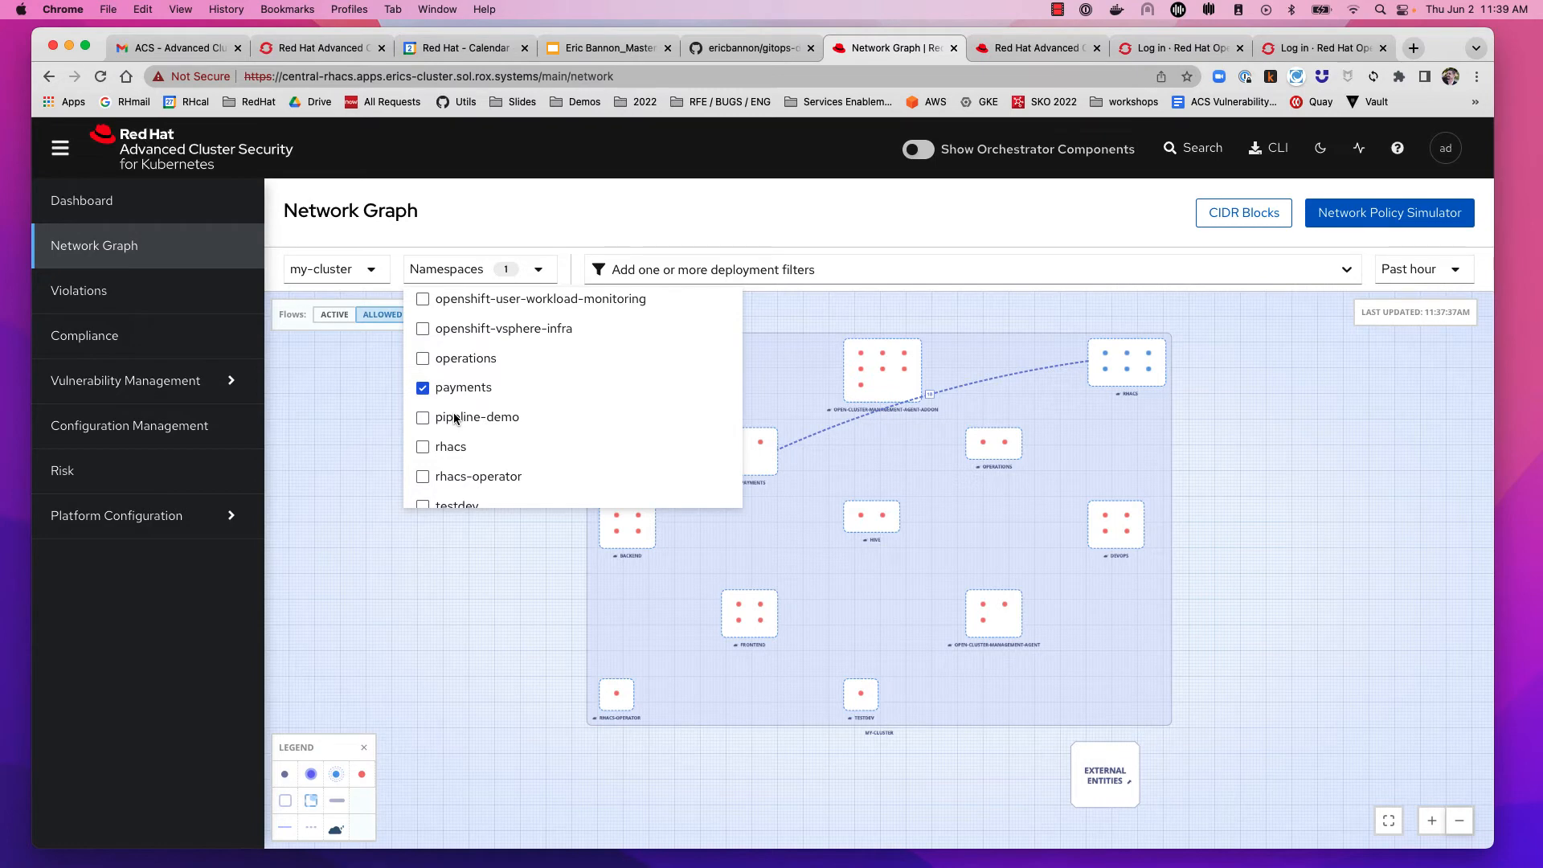
{"action": "left_click", "coordinate": [345, 322]}
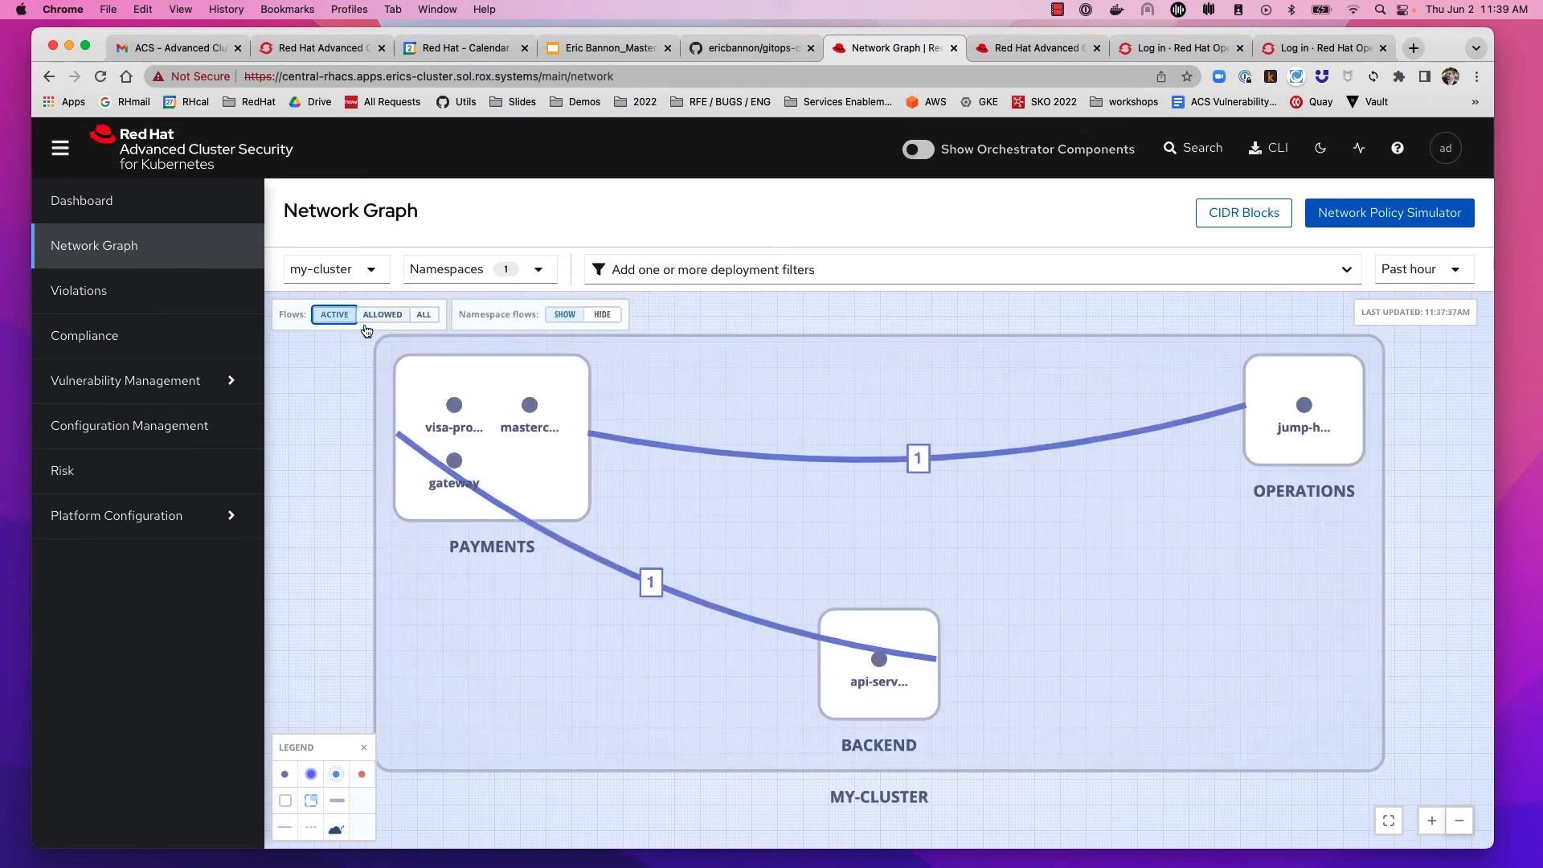
Step: Show only allowed flows in the network graph and open the visa-processor deployment in the payments namespace
{"action": "mouse_move", "coordinate": [459, 413]}
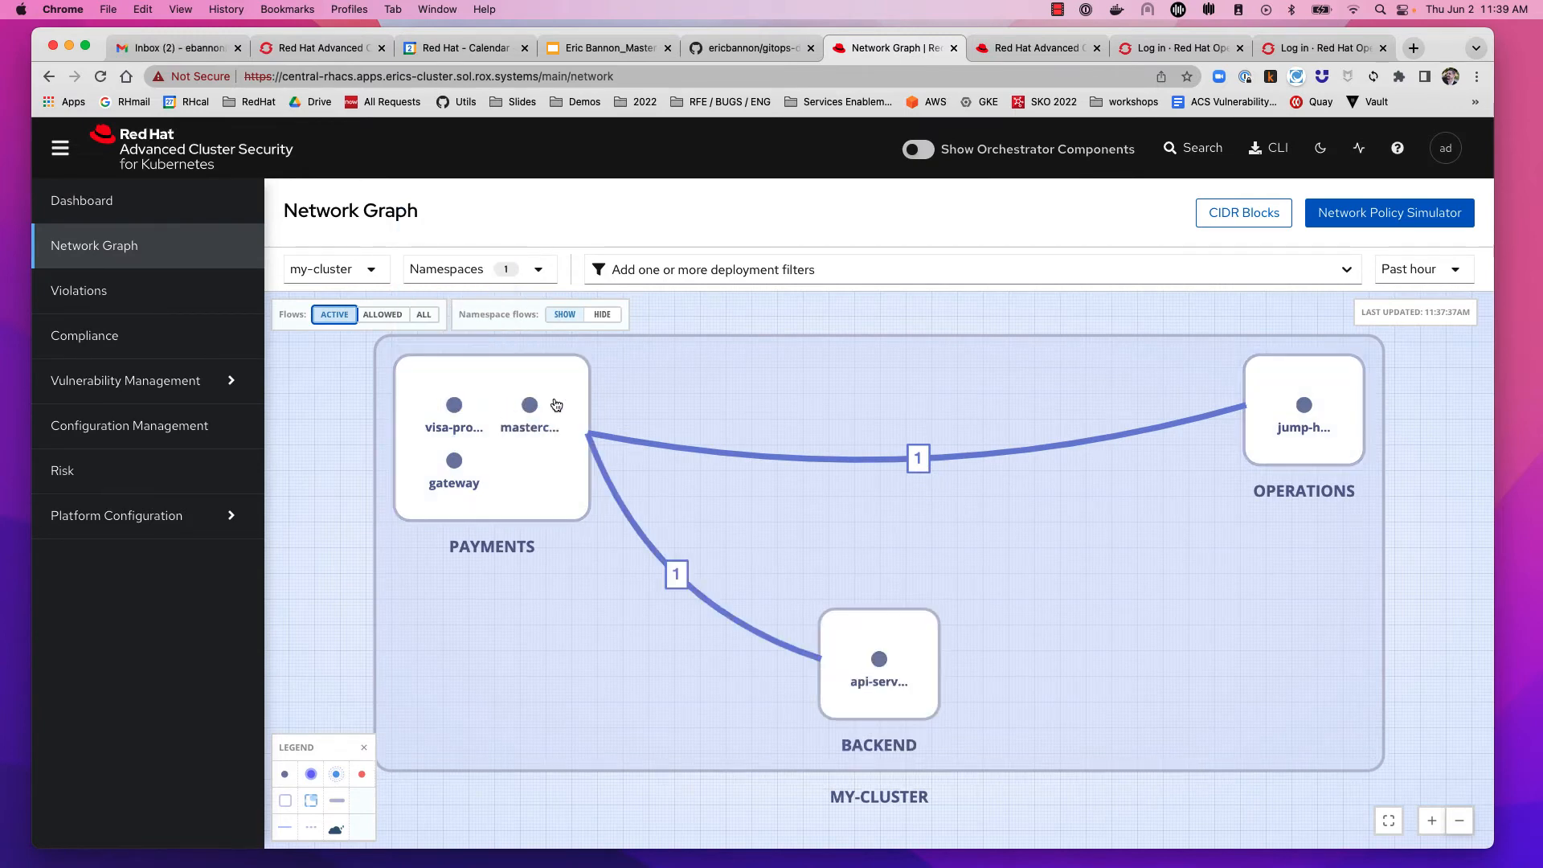
{"action": "left_click", "coordinate": [382, 314]}
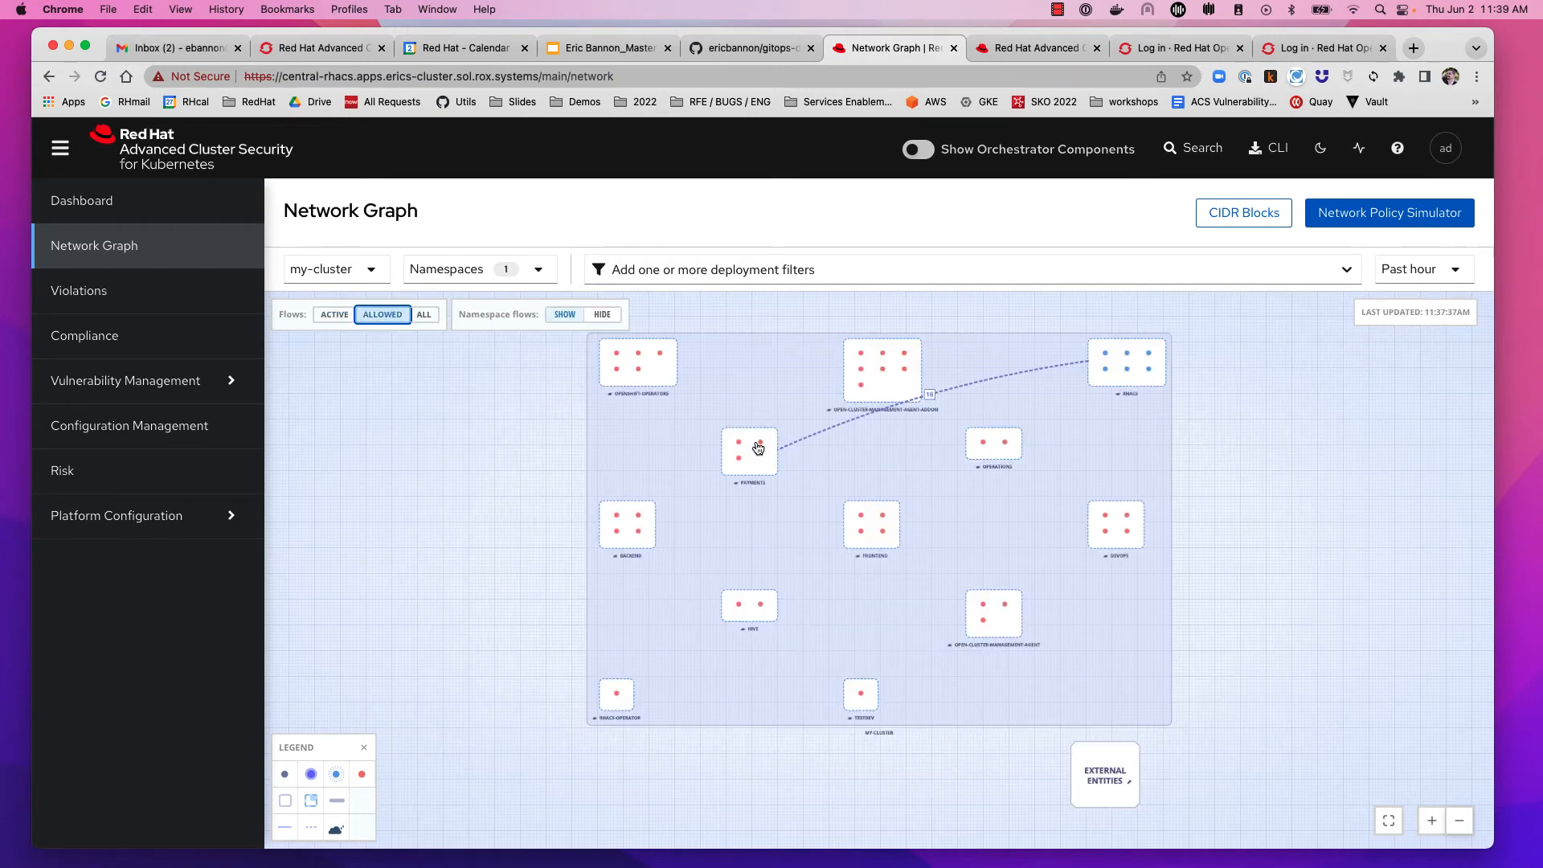
{"action": "mouse_move", "coordinate": [764, 449]}
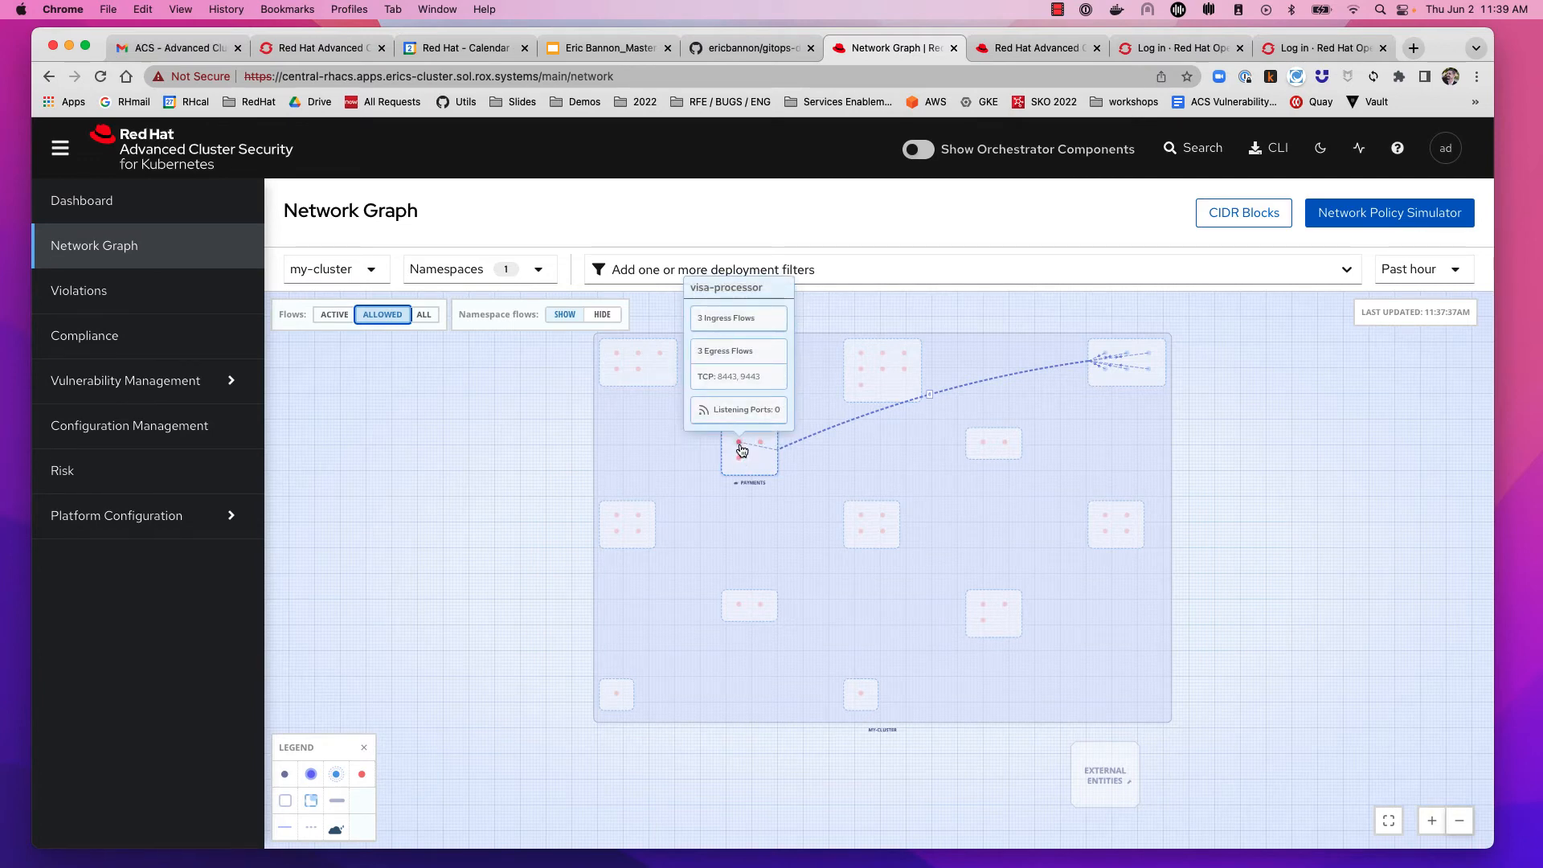
{"action": "left_click", "coordinate": [741, 450]}
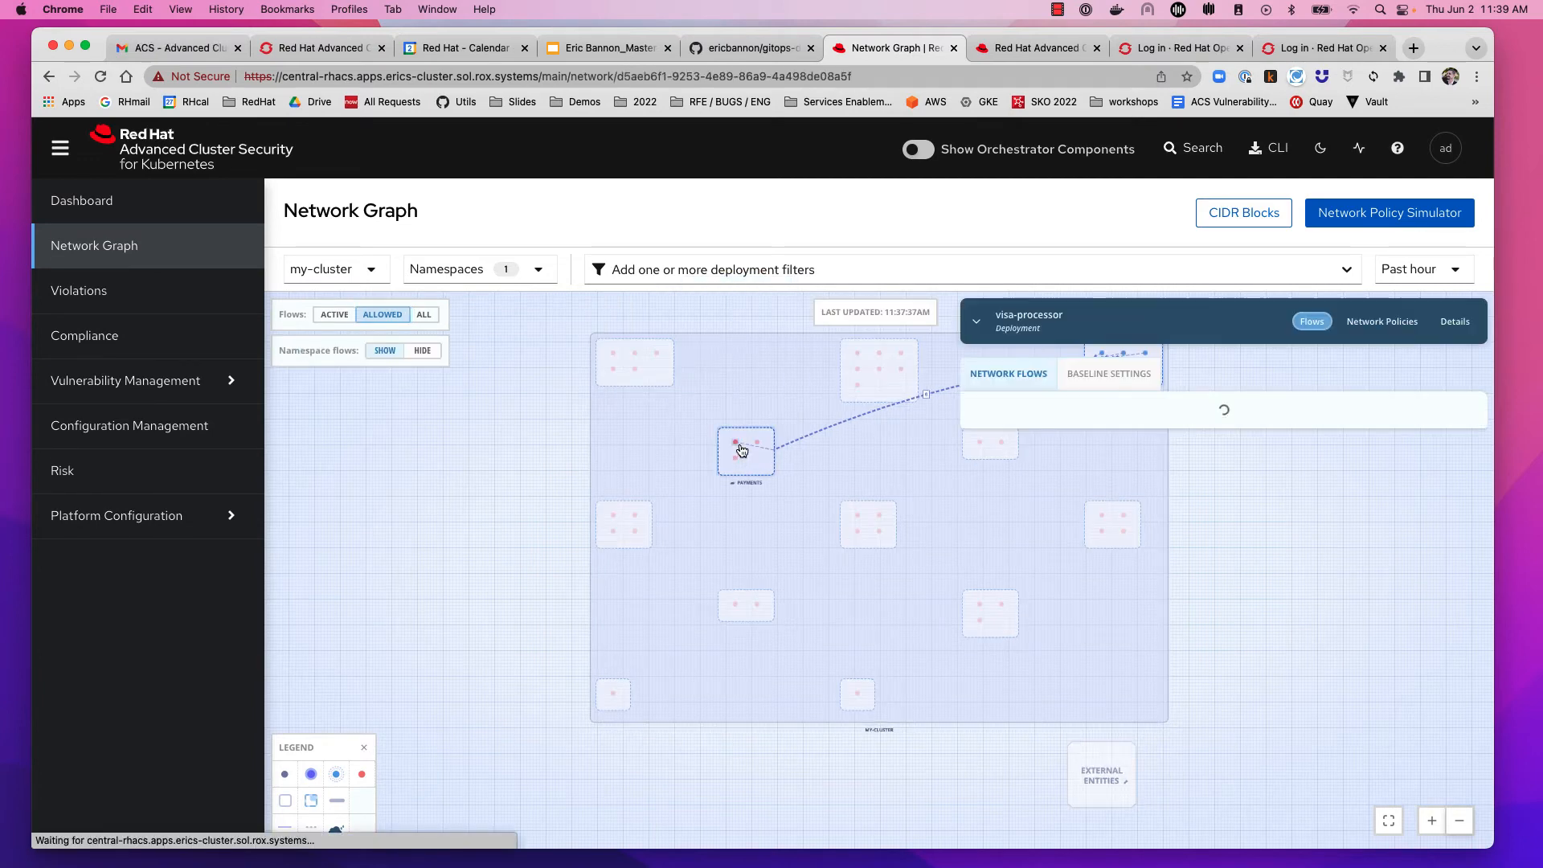
Step: Show active flows, review visa-processor's anomalous and baseline flows, and check the network policies defined for it
{"action": "left_click", "coordinate": [339, 320]}
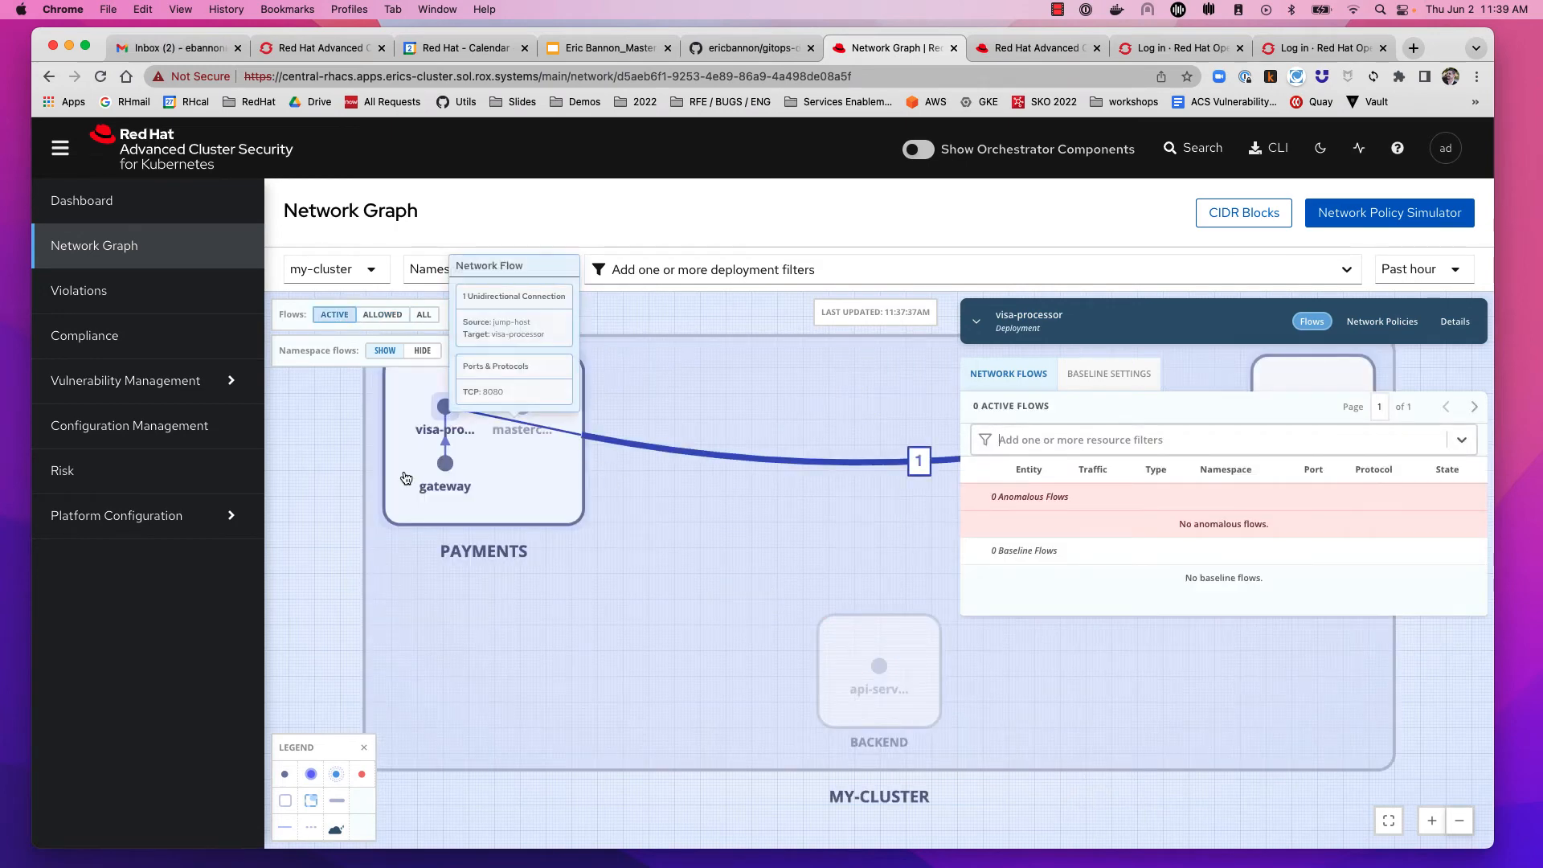
{"action": "left_click", "coordinate": [433, 465]}
{"action": "left_click", "coordinate": [455, 419]}
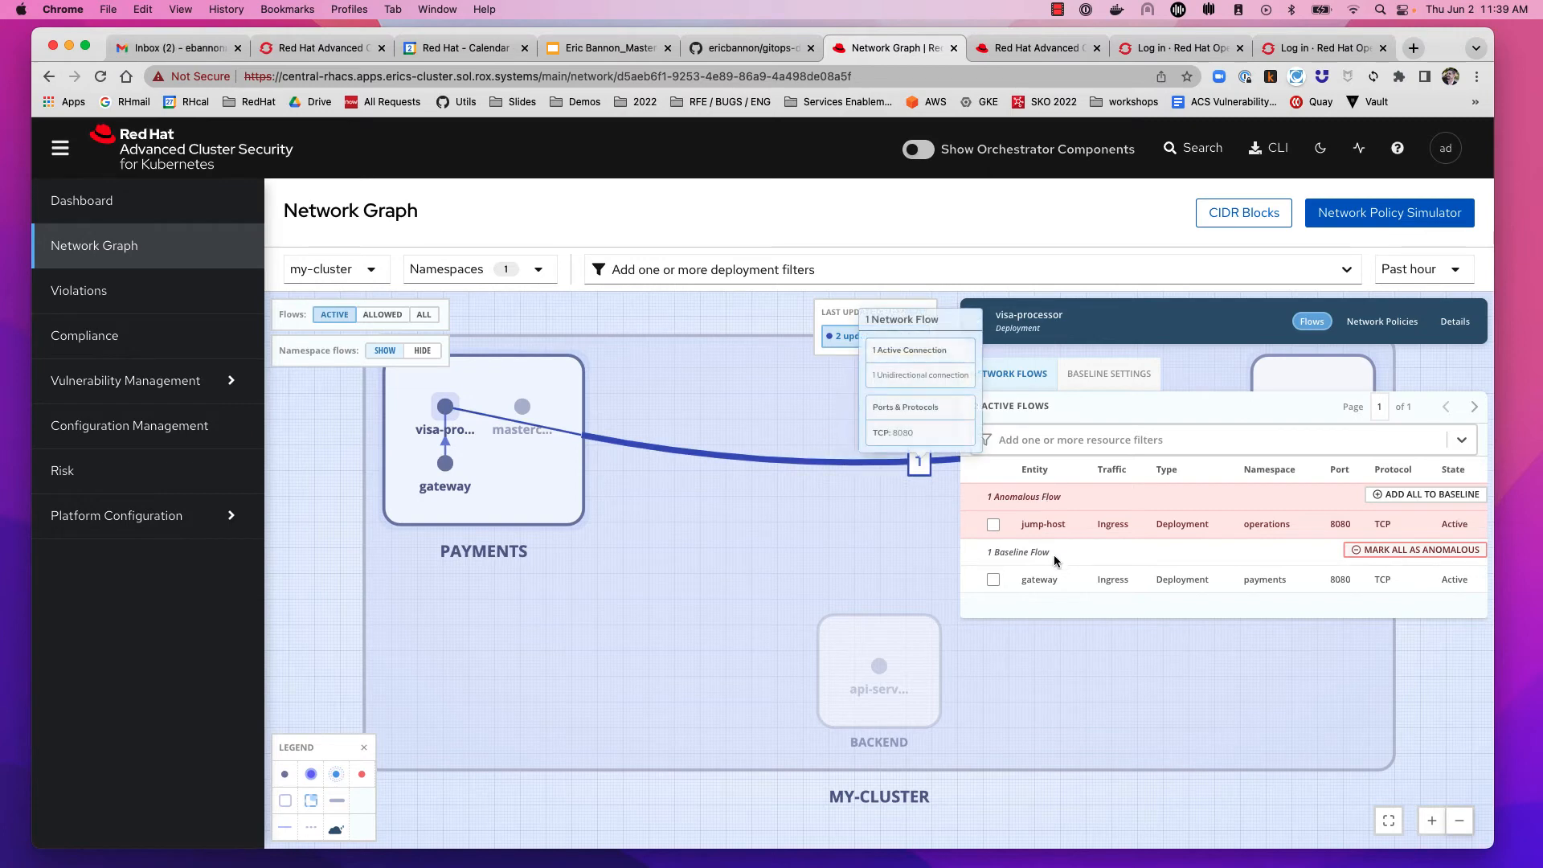
{"action": "mouse_move", "coordinate": [1043, 584]}
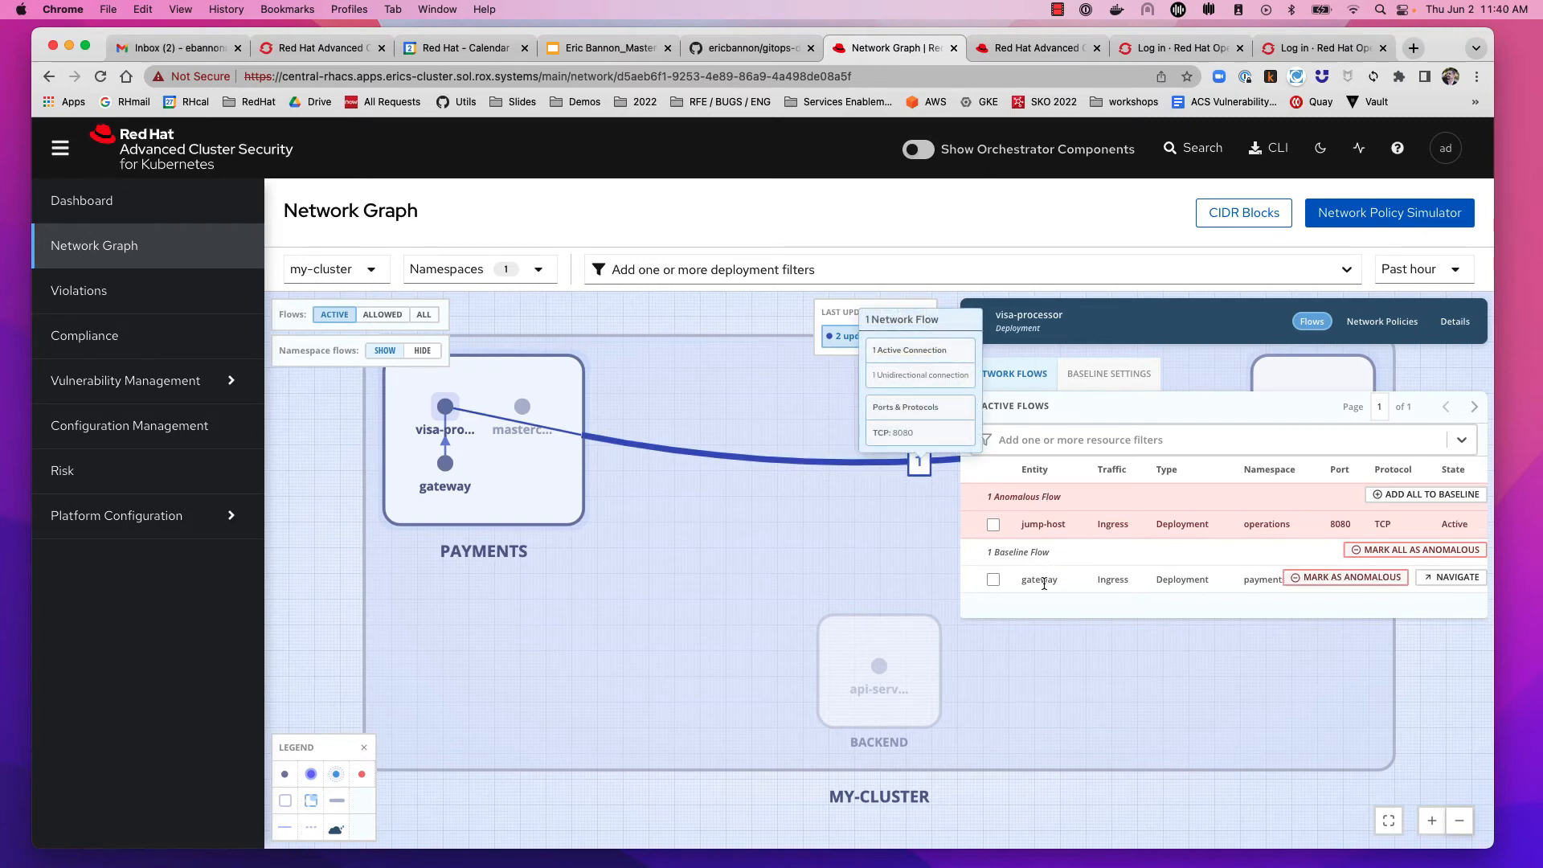
{"action": "mouse_move", "coordinate": [1038, 525]}
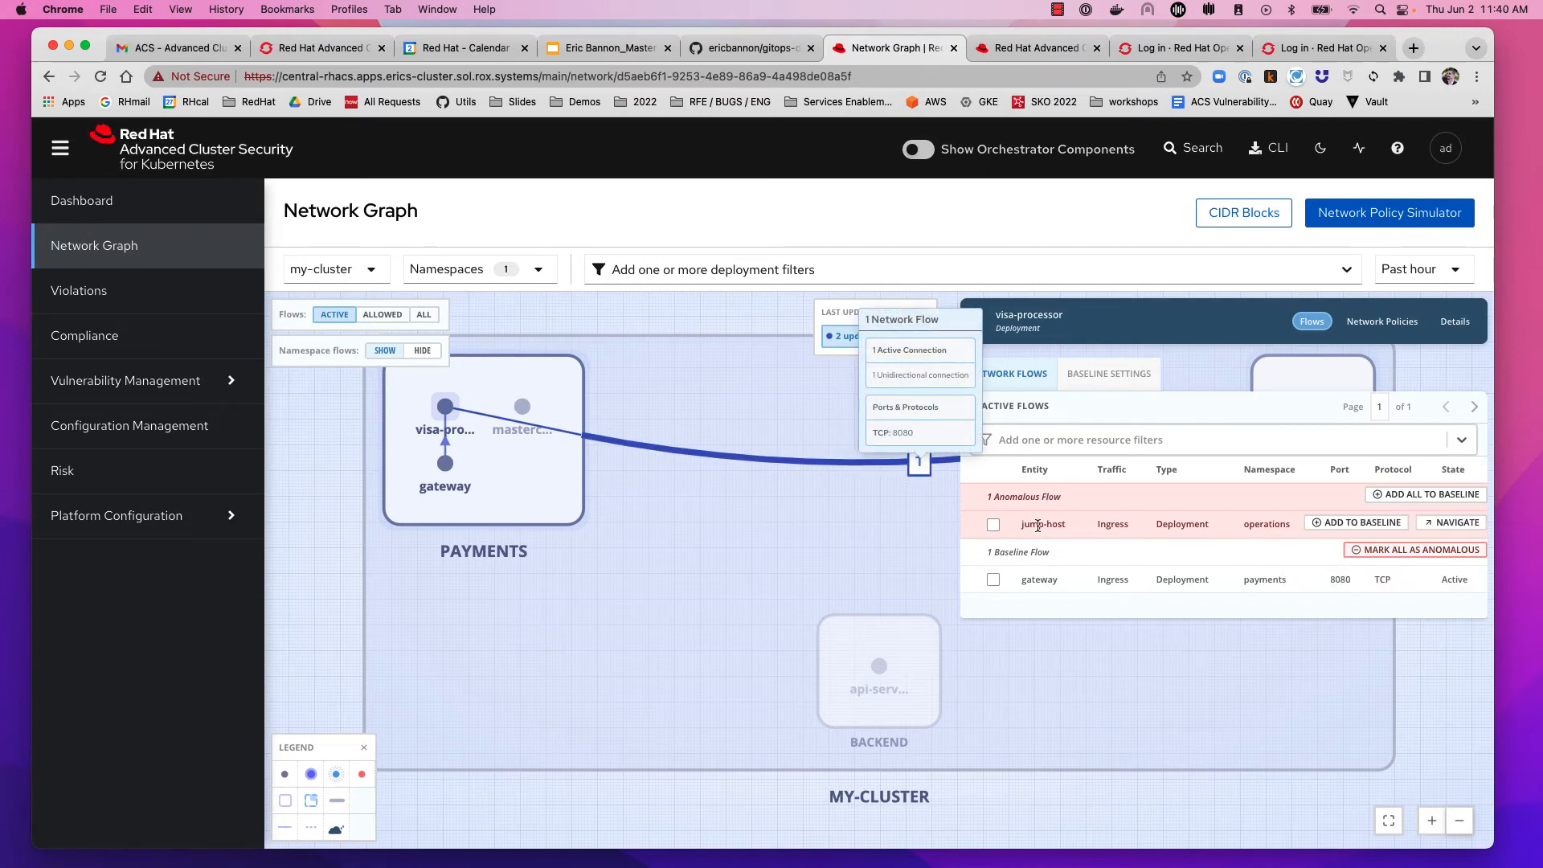
{"action": "left_click", "coordinate": [1382, 322]}
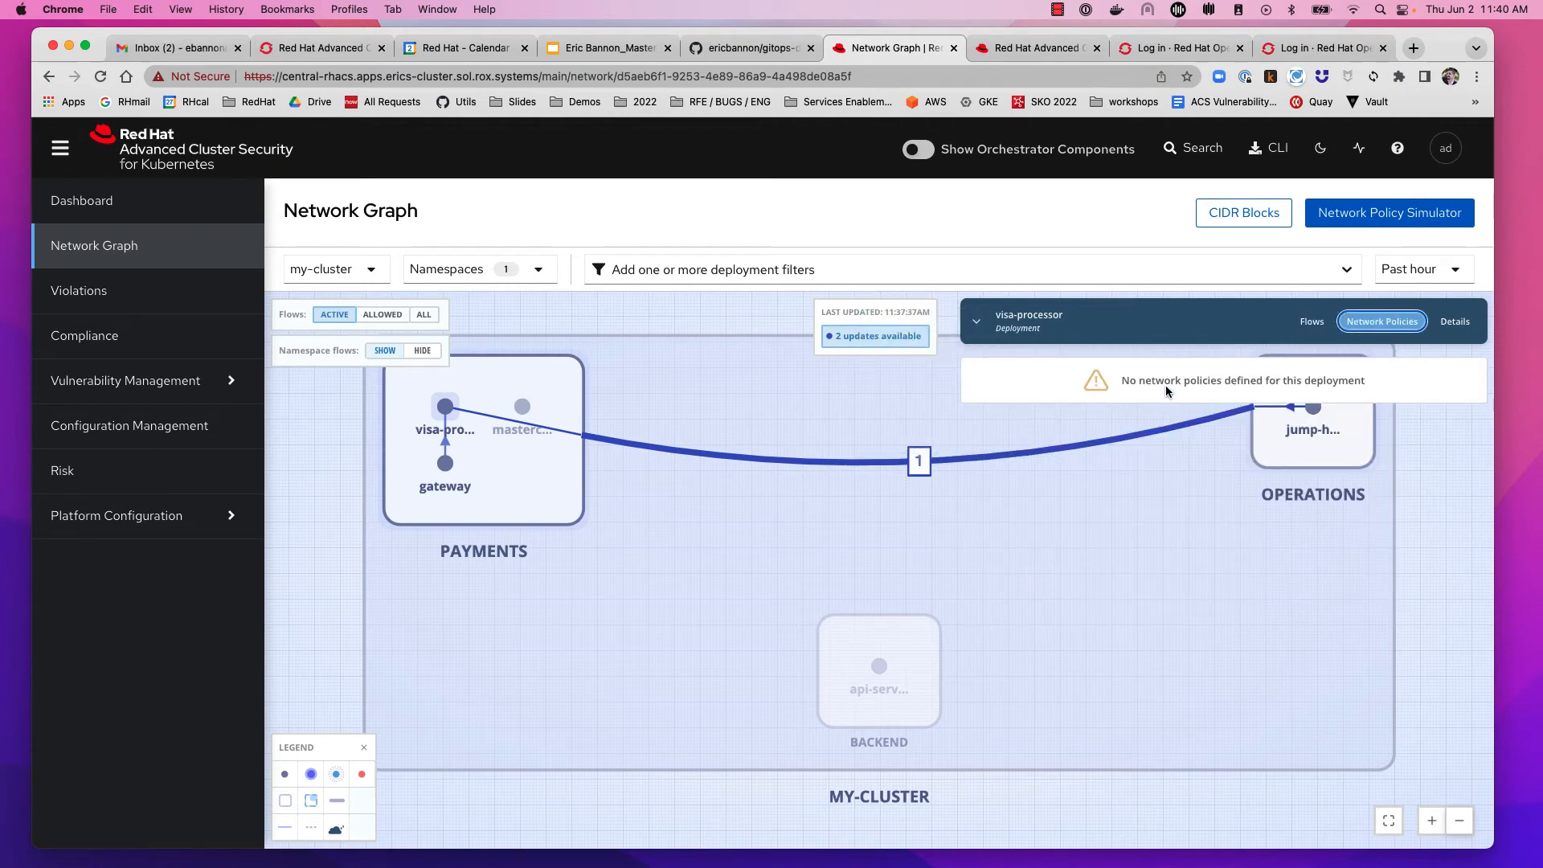
Step: Simulate visa-processor's baseline flows as a network policy and download the generated YAML
{"action": "left_click", "coordinate": [1318, 325]}
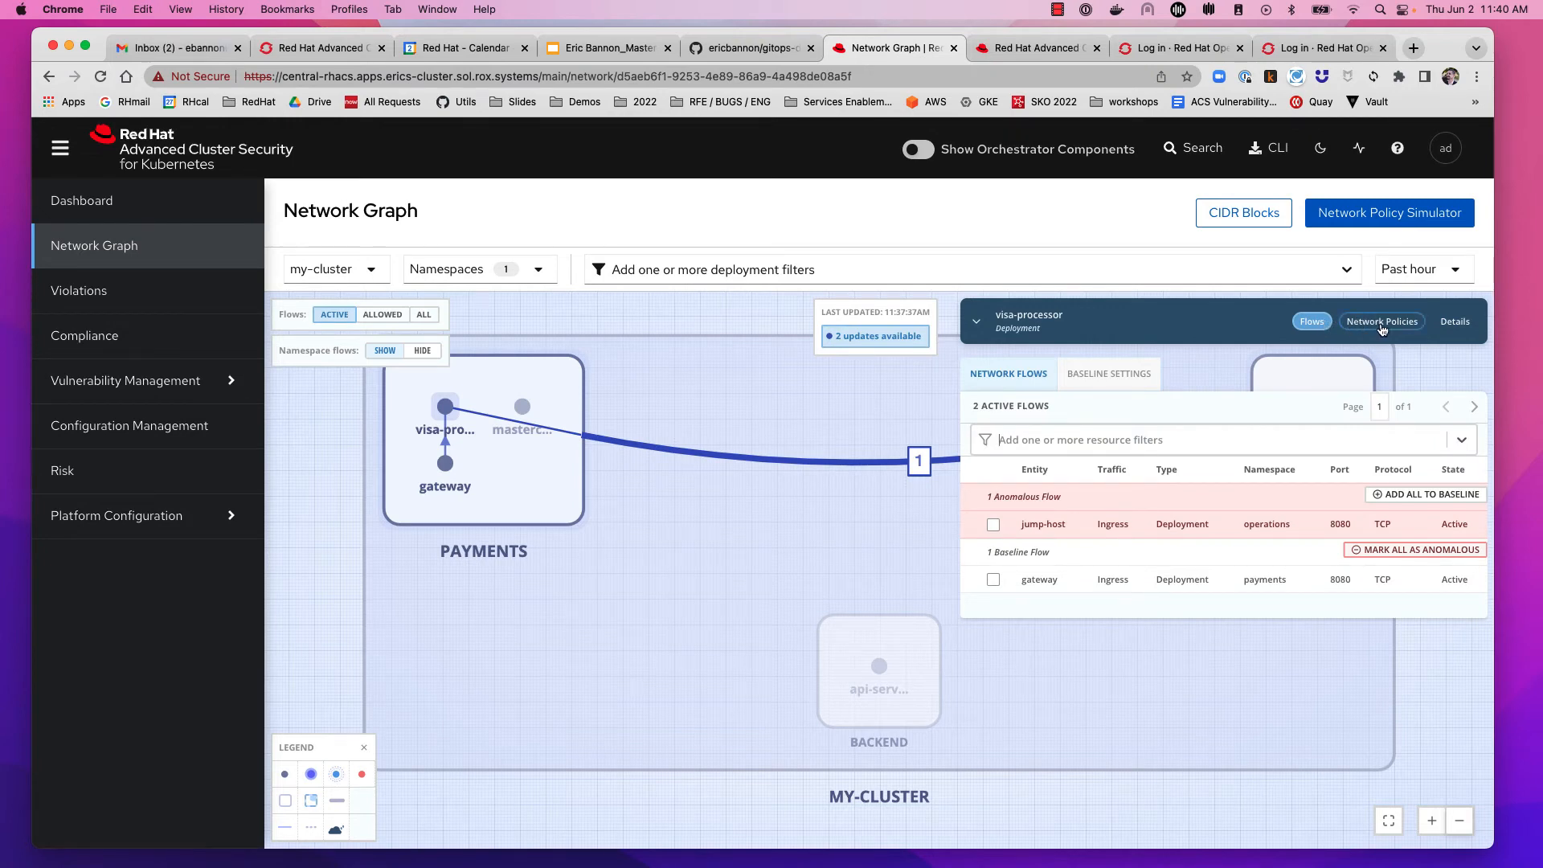
{"action": "left_click", "coordinate": [1141, 374]}
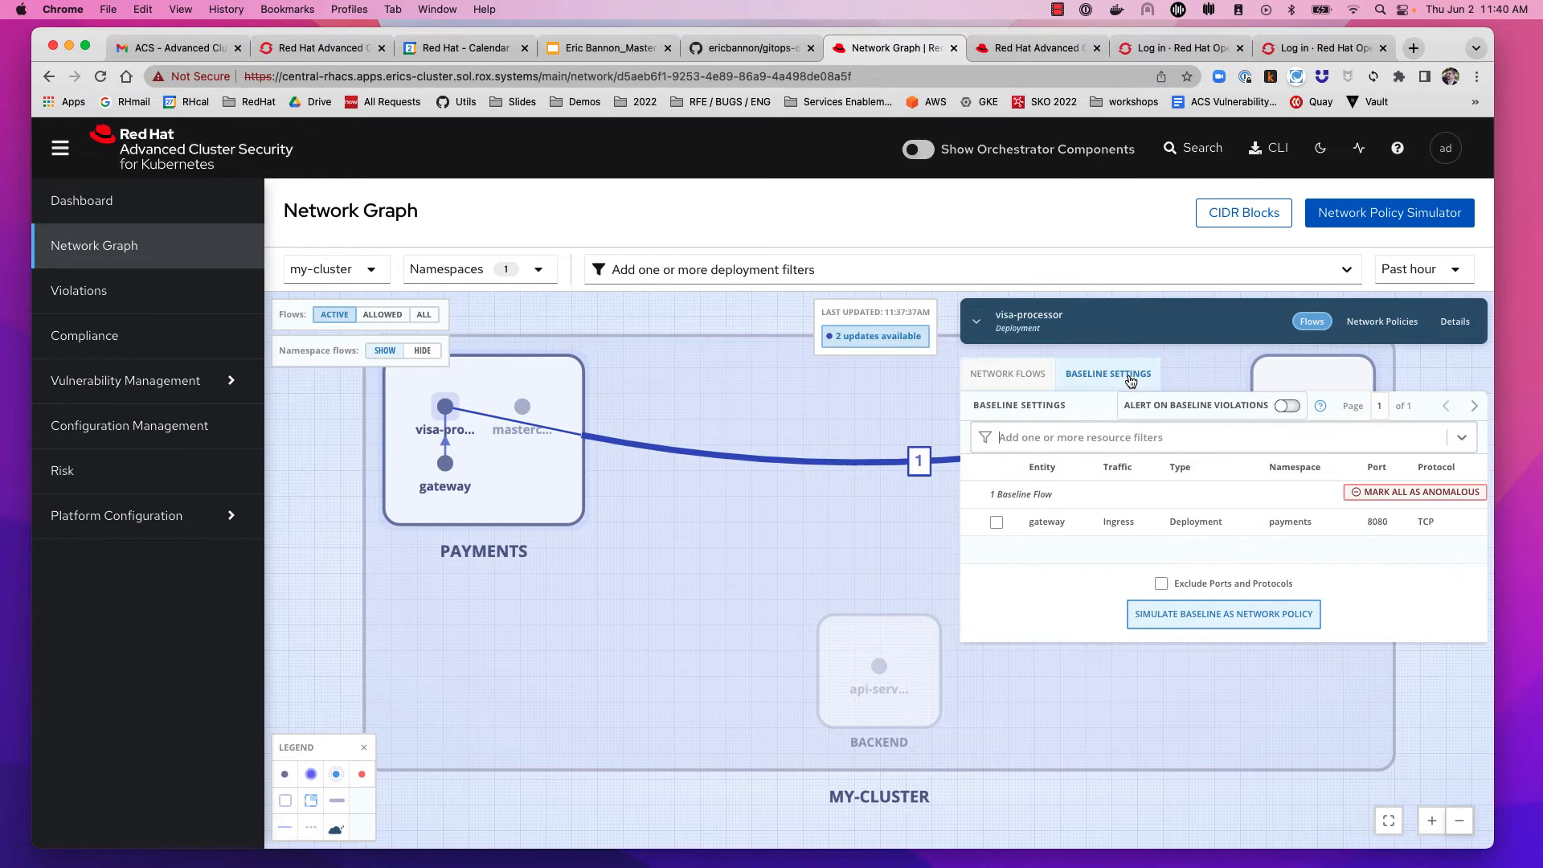
{"action": "left_click", "coordinate": [1188, 615]}
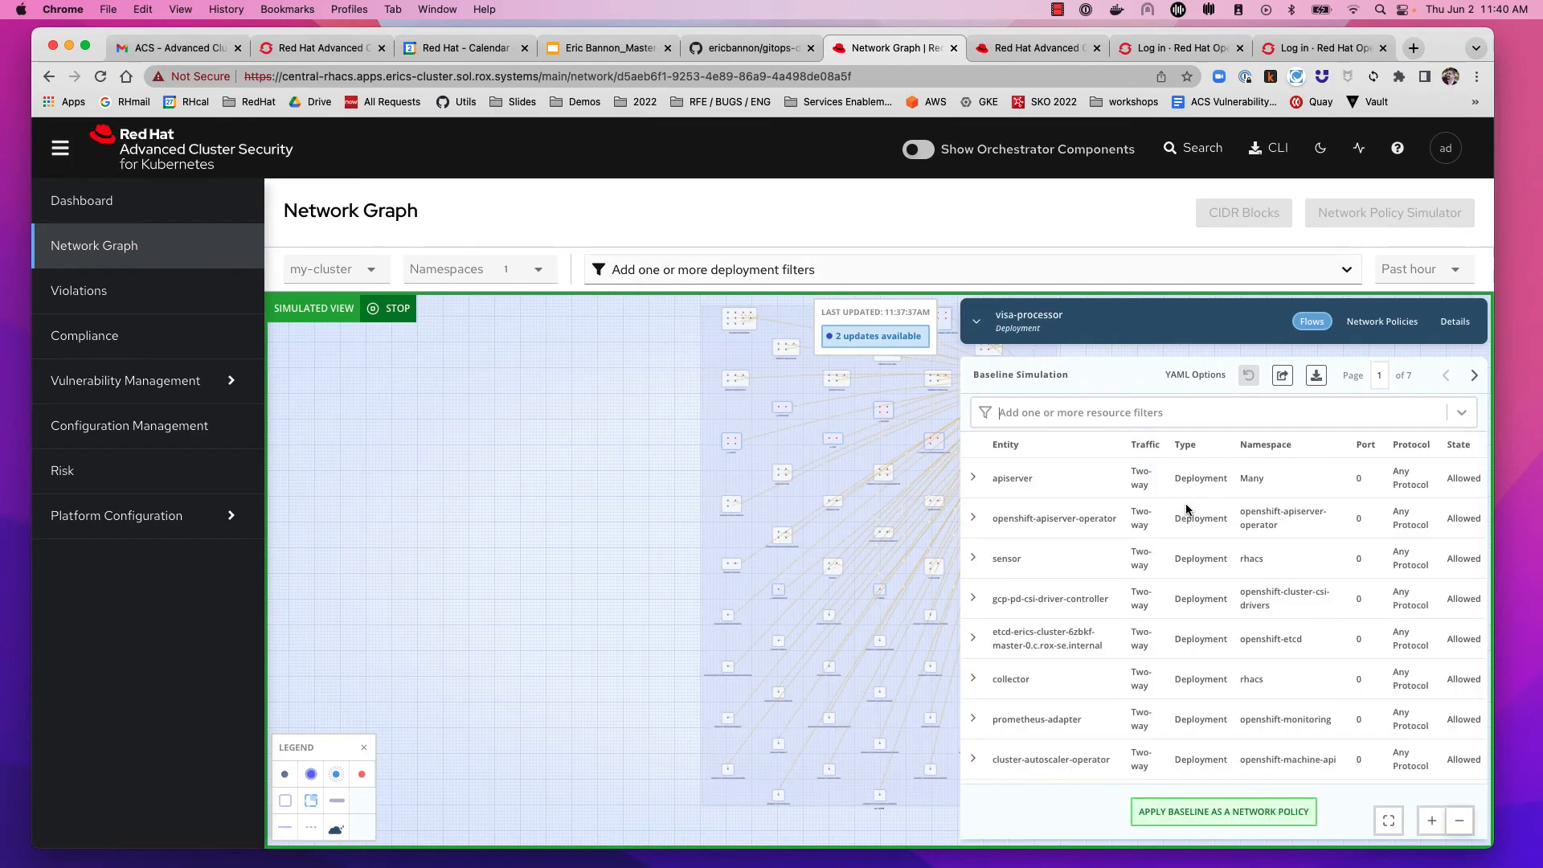
{"action": "left_click", "coordinate": [1315, 381]}
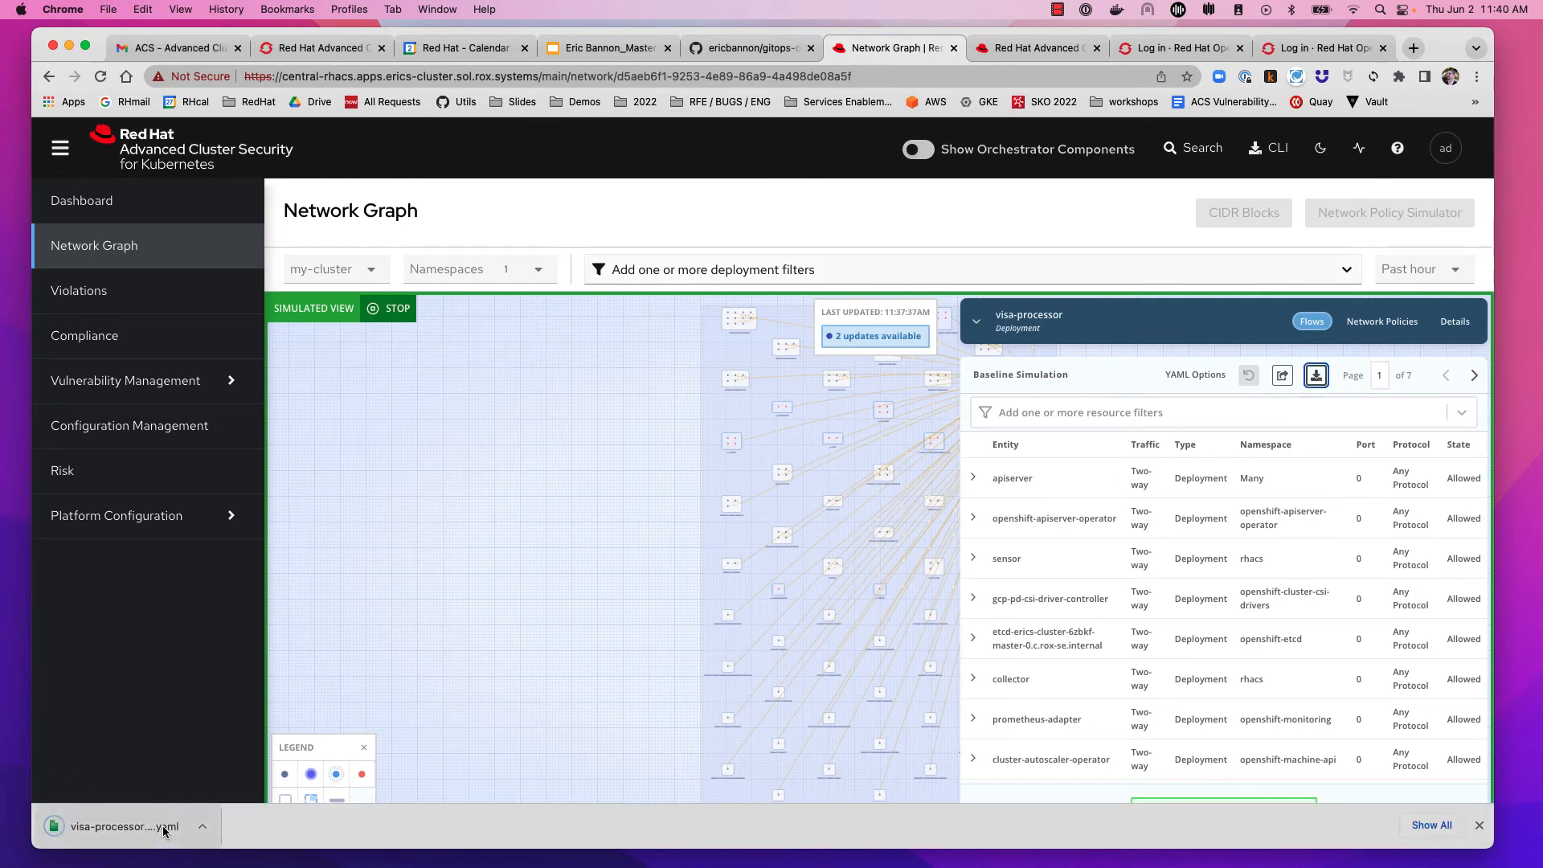
Step: Open the downloaded visa-processor network policy file in the text editor and review its ingress type and gateway pod selector
{"action": "left_click", "coordinate": [164, 830]}
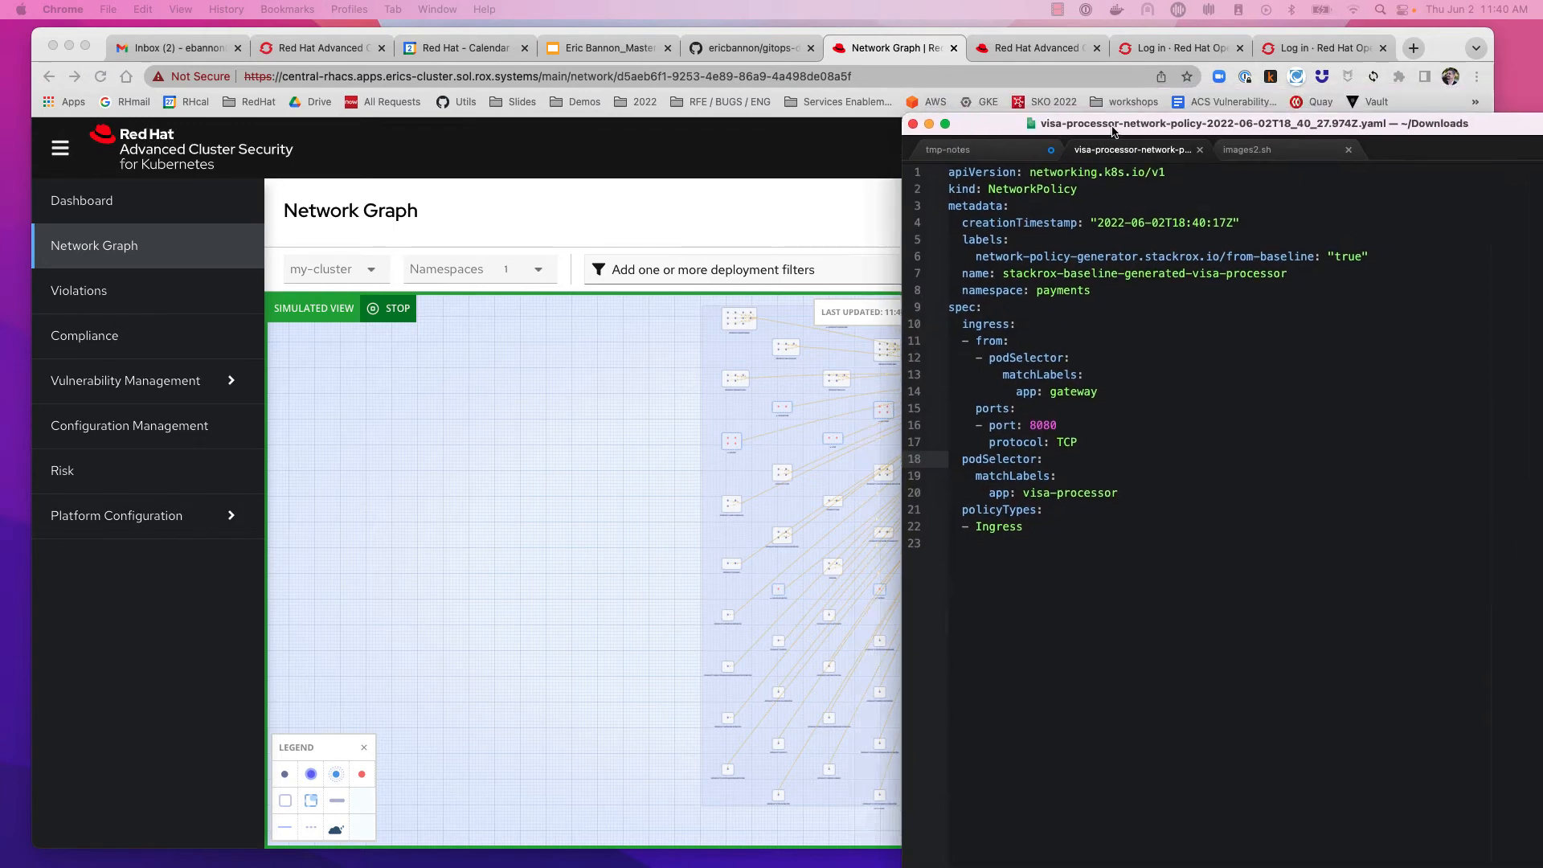
{"action": "left_click_drag", "start_coordinate": [1033, 129], "coordinate": [1006, 88]}
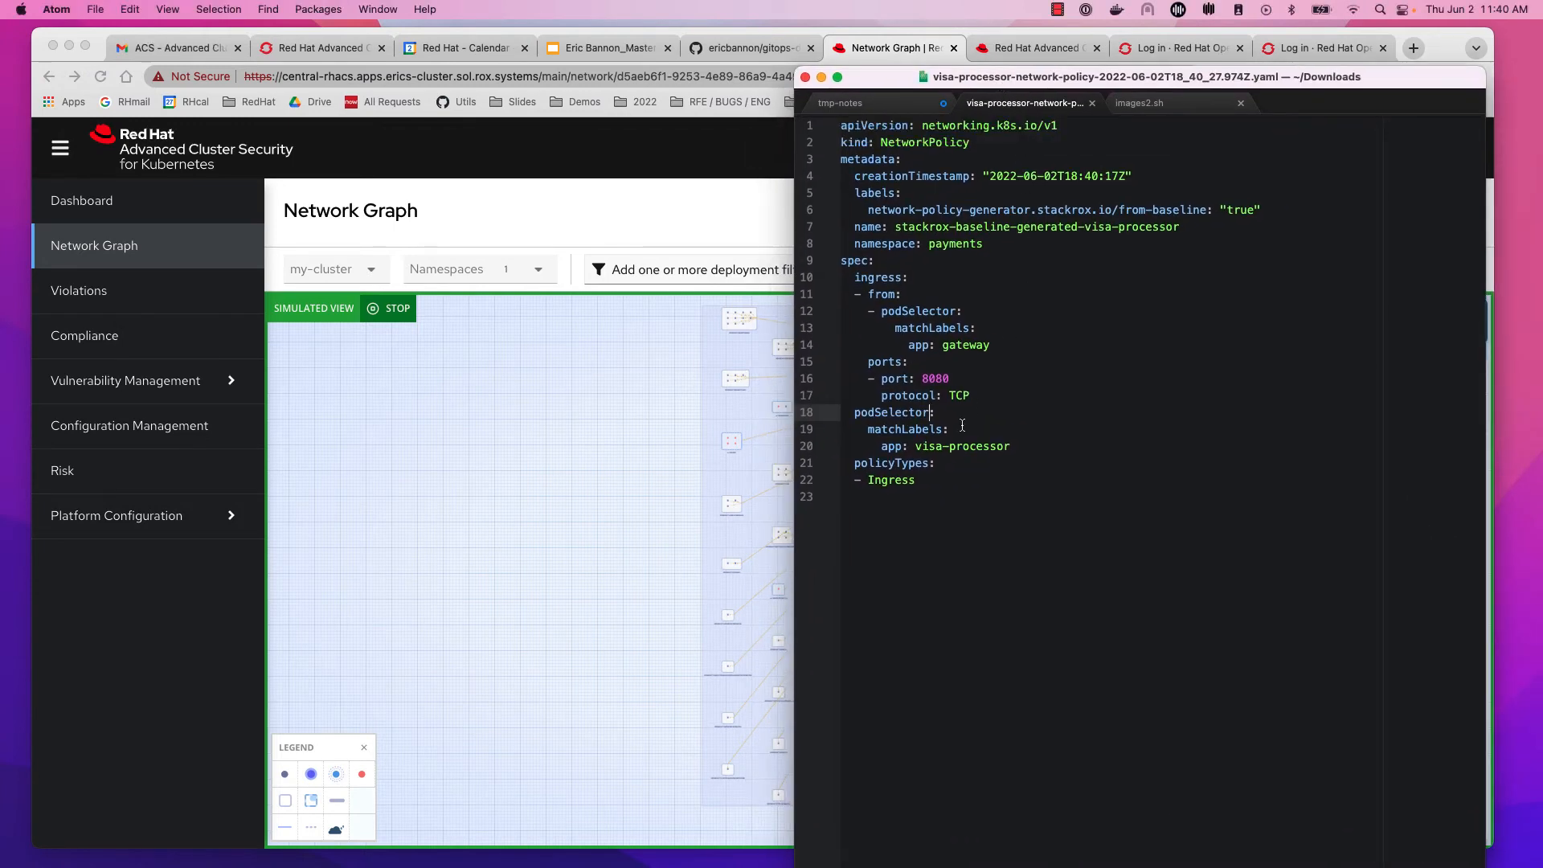
{"action": "double_click", "coordinate": [904, 480]}
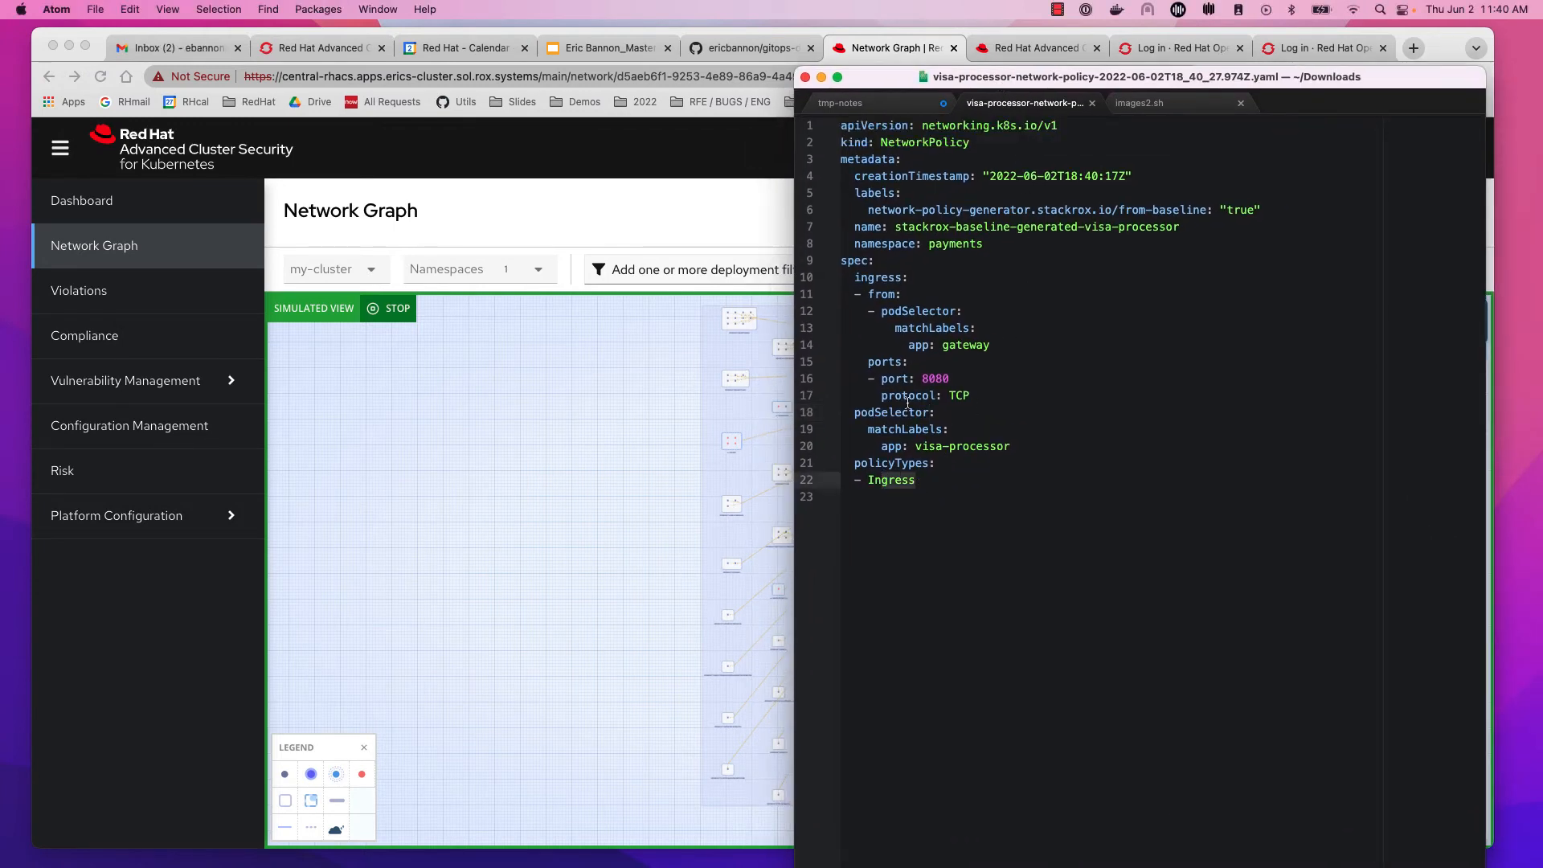
{"action": "left_click", "coordinate": [908, 344]}
{"action": "left_click_drag", "start_coordinate": [909, 345], "coordinate": [990, 344]}
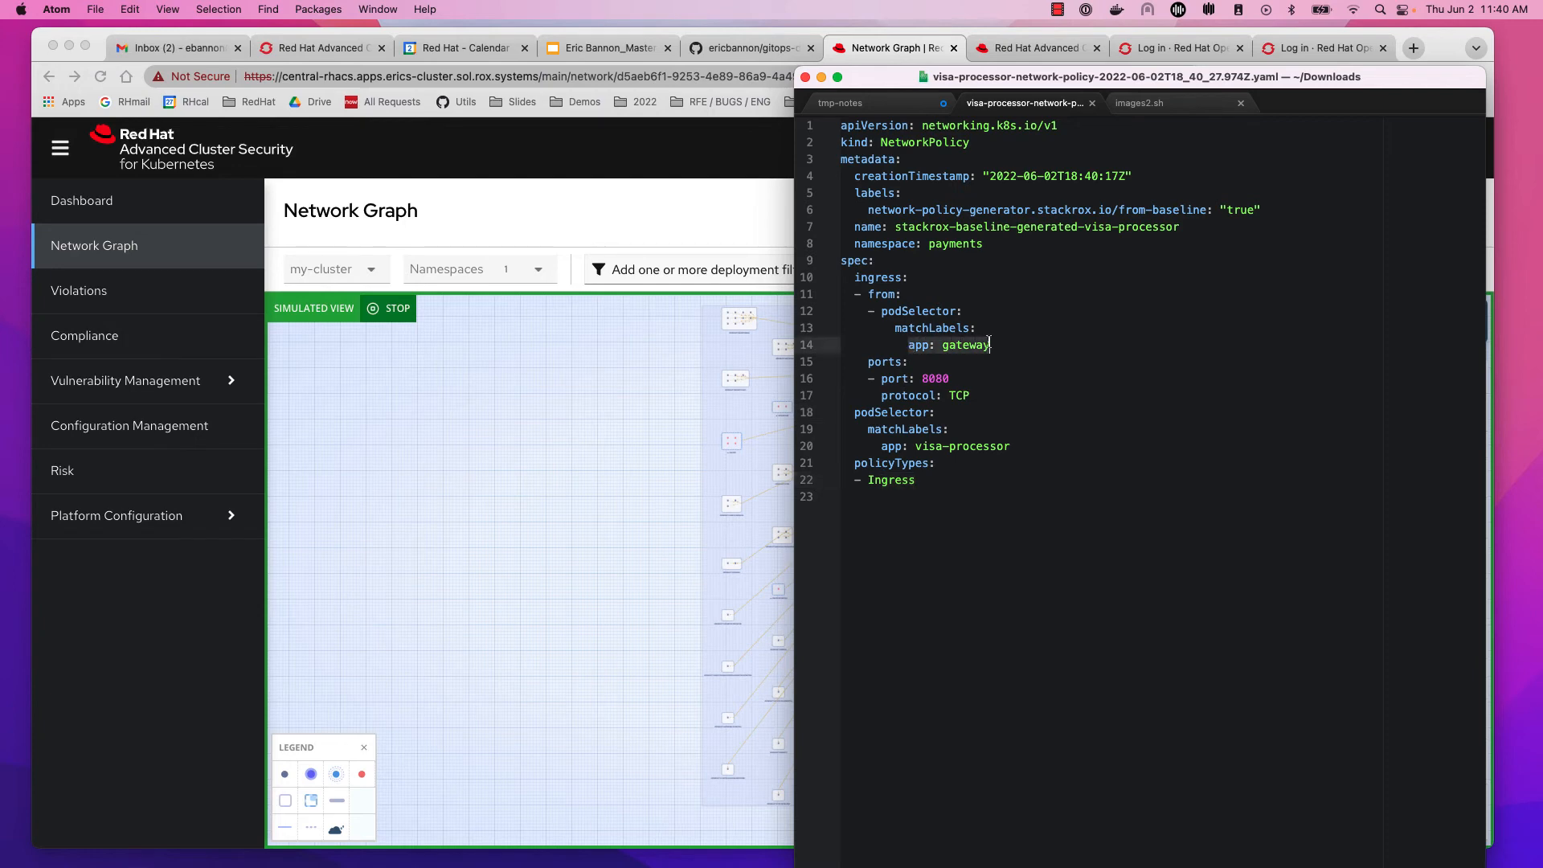
{"action": "left_click", "coordinate": [916, 481]}
{"action": "left_click_drag", "start_coordinate": [916, 480], "coordinate": [830, 123]}
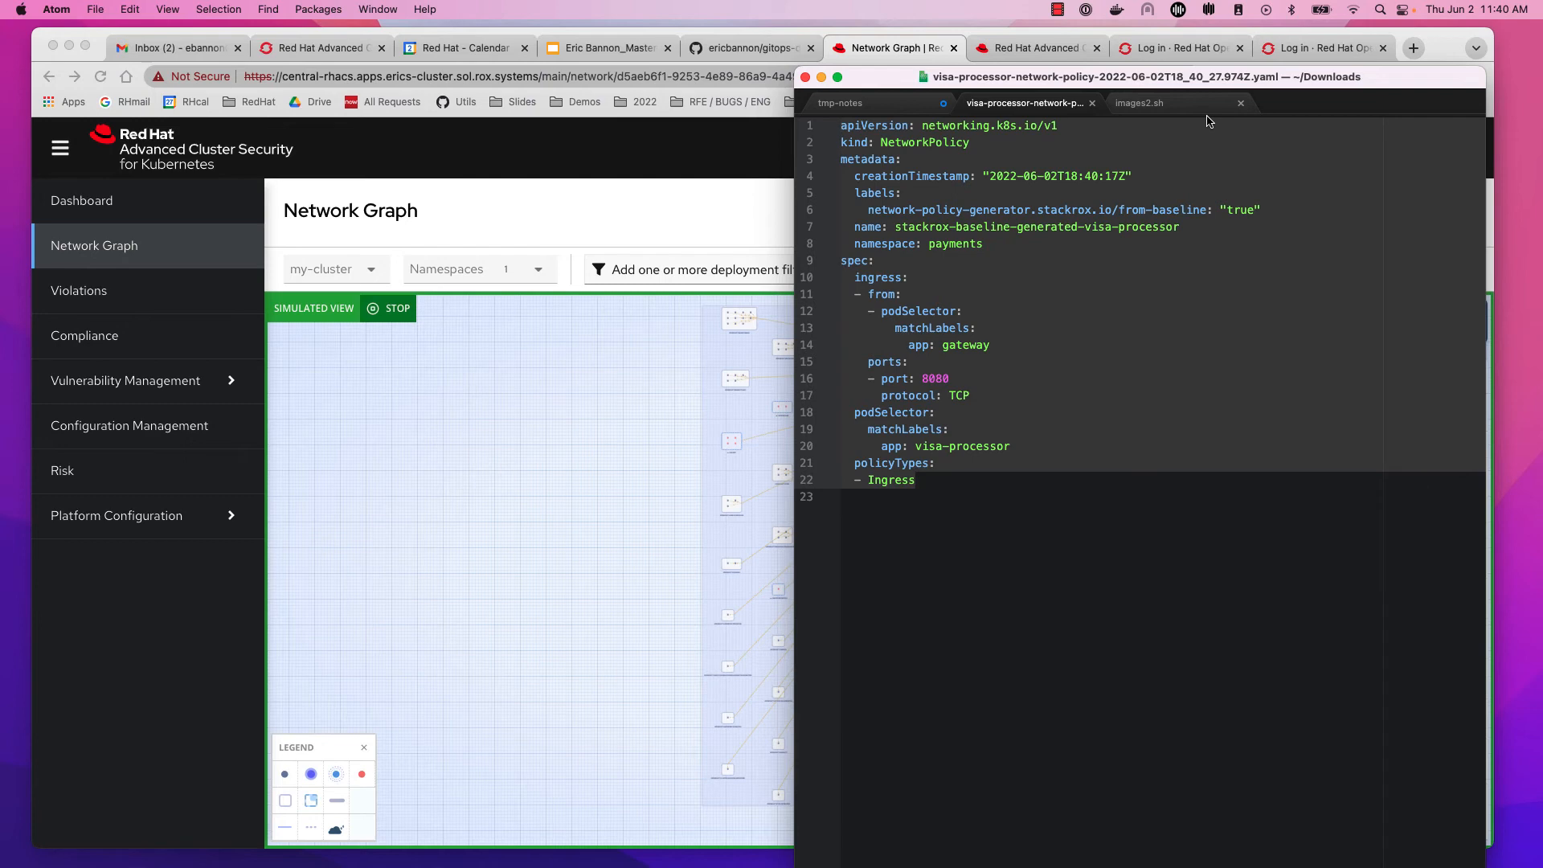
Step: Switch to the OpenShift console, log in with kube:admin, and open the YAML import editor
{"action": "left_click", "coordinate": [1289, 48]}
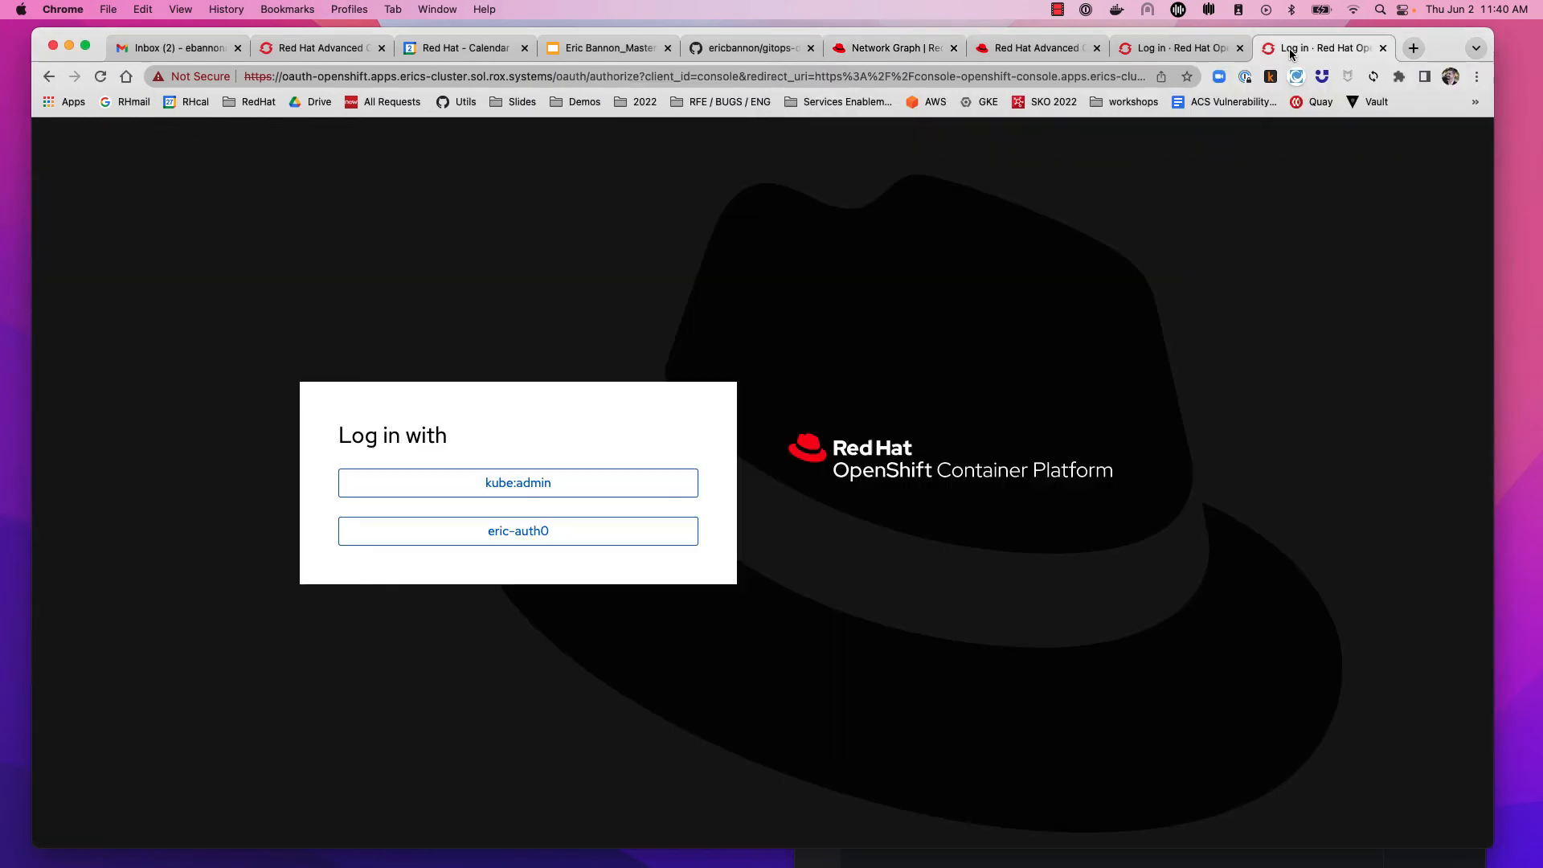
{"action": "left_click", "coordinate": [499, 478]}
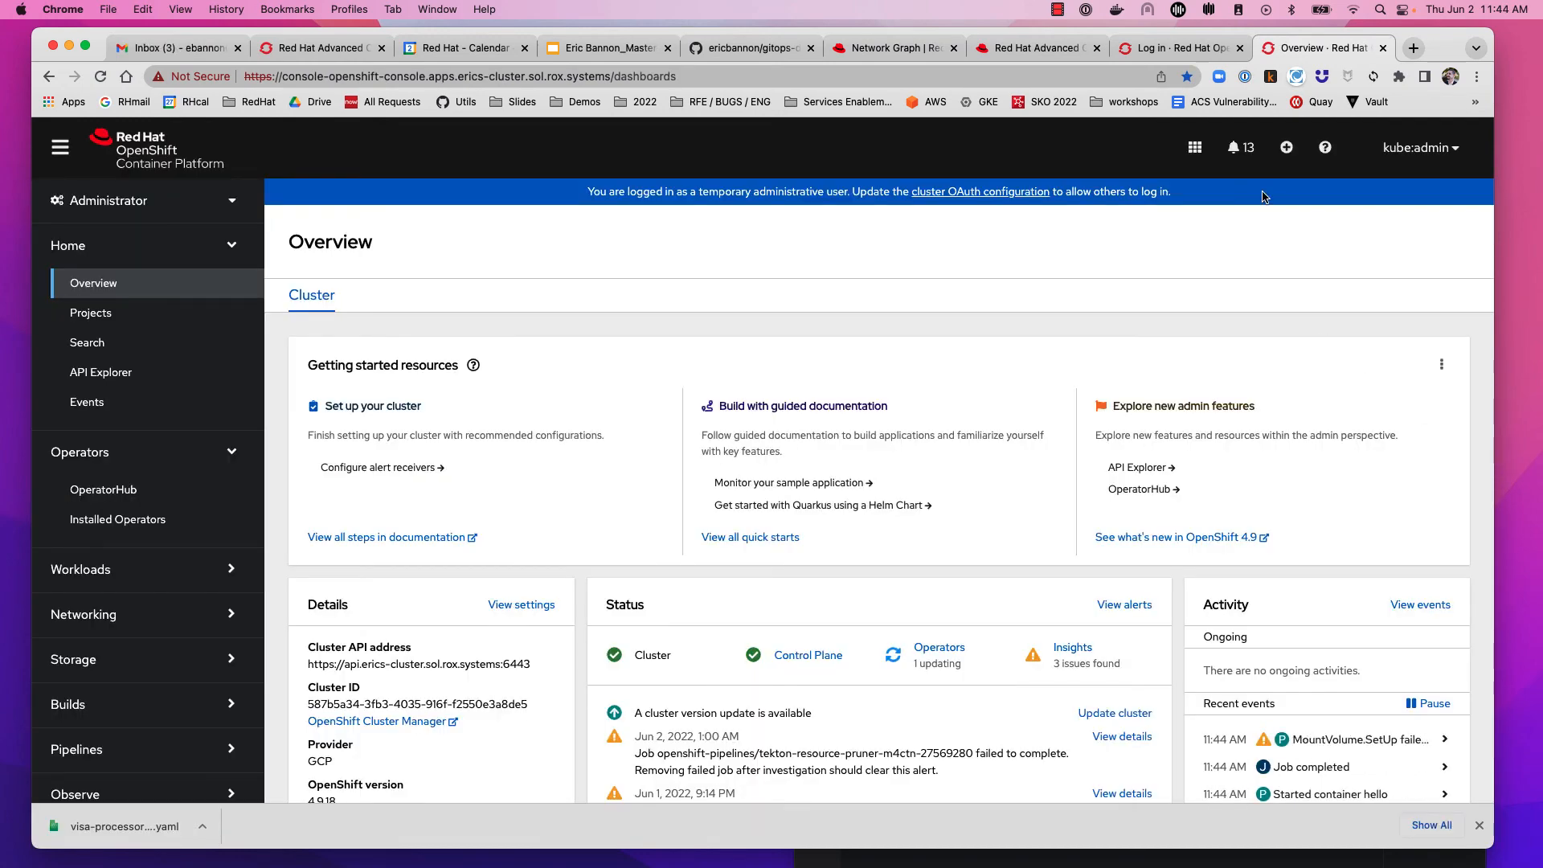
{"action": "left_click", "coordinate": [1286, 148]}
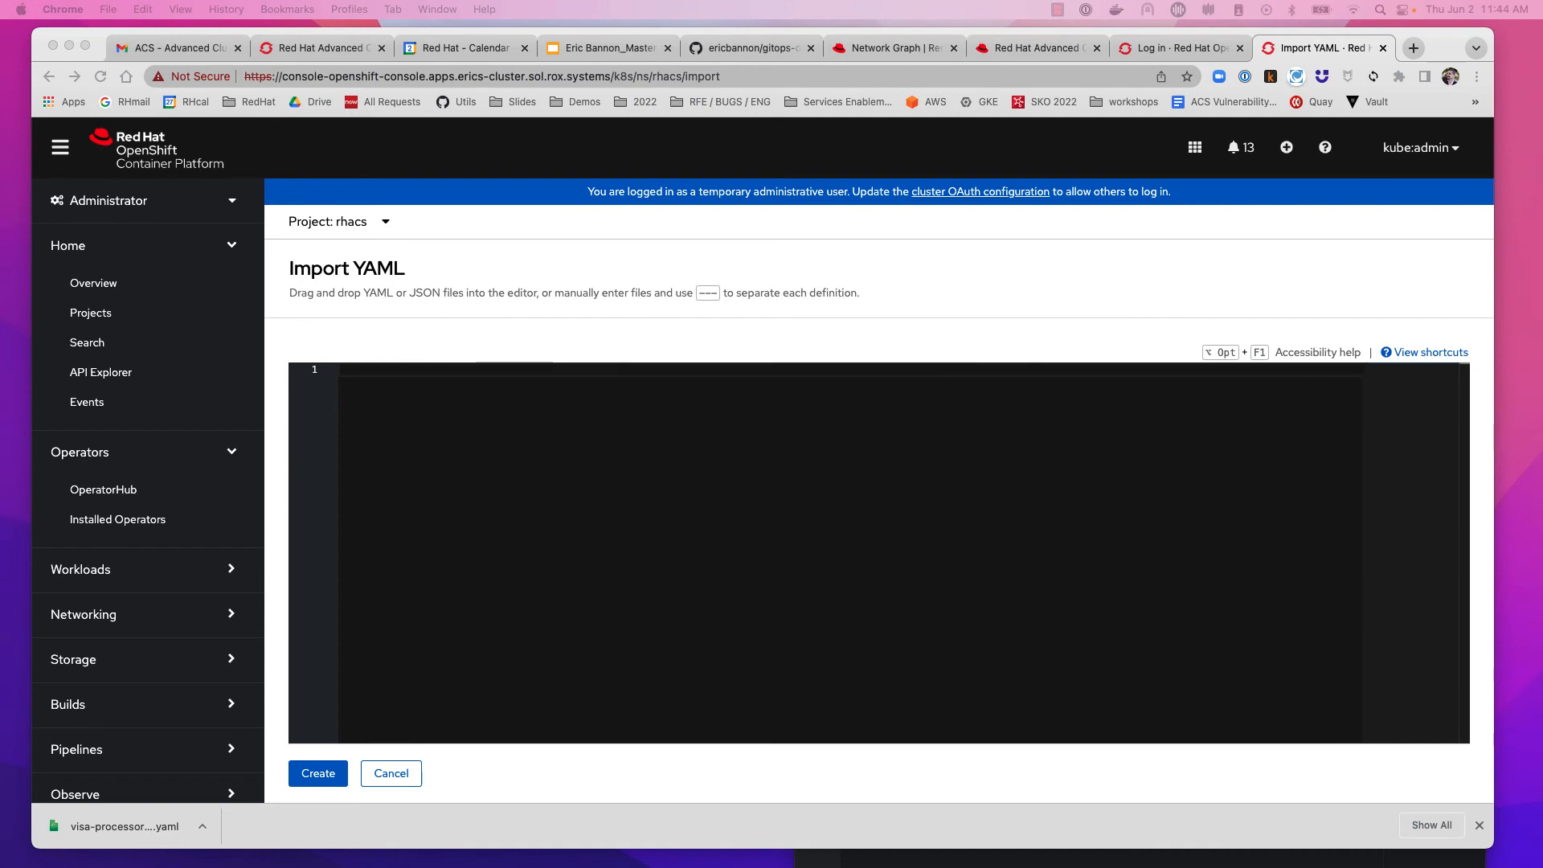
Step: Copy the full visa-processor network policy YAML from the text editor into the import editor and create the policy
{"action": "key", "text": "super+Tab"}
{"action": "left_click_drag", "start_coordinate": [920, 484], "coordinate": [832, 132]}
{"action": "key", "text": "super+c"}
{"action": "left_click", "coordinate": [753, 361]}
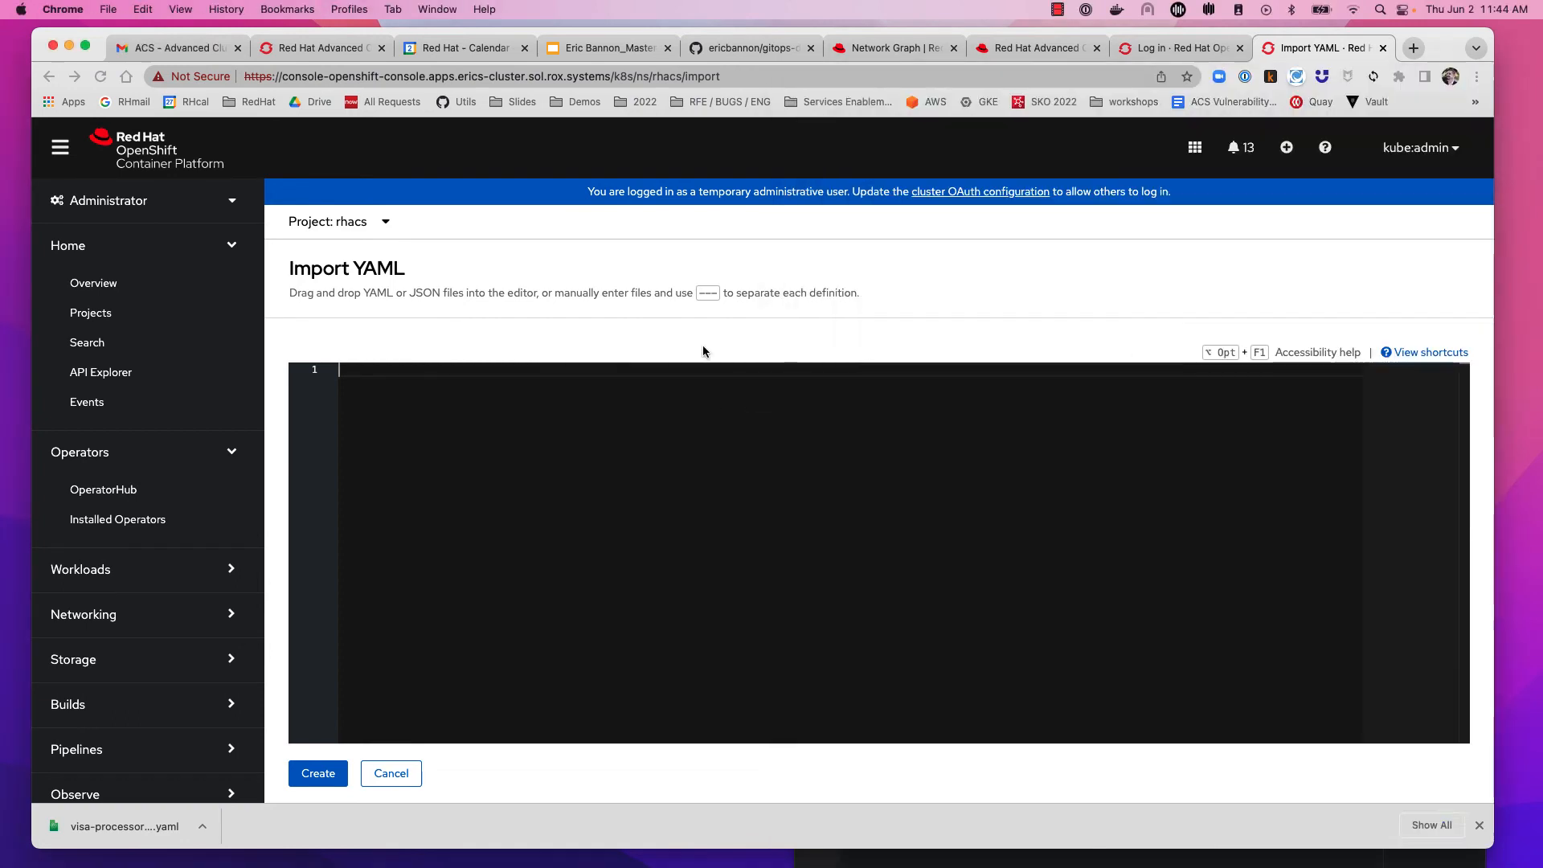
{"action": "key", "text": "super+v"}
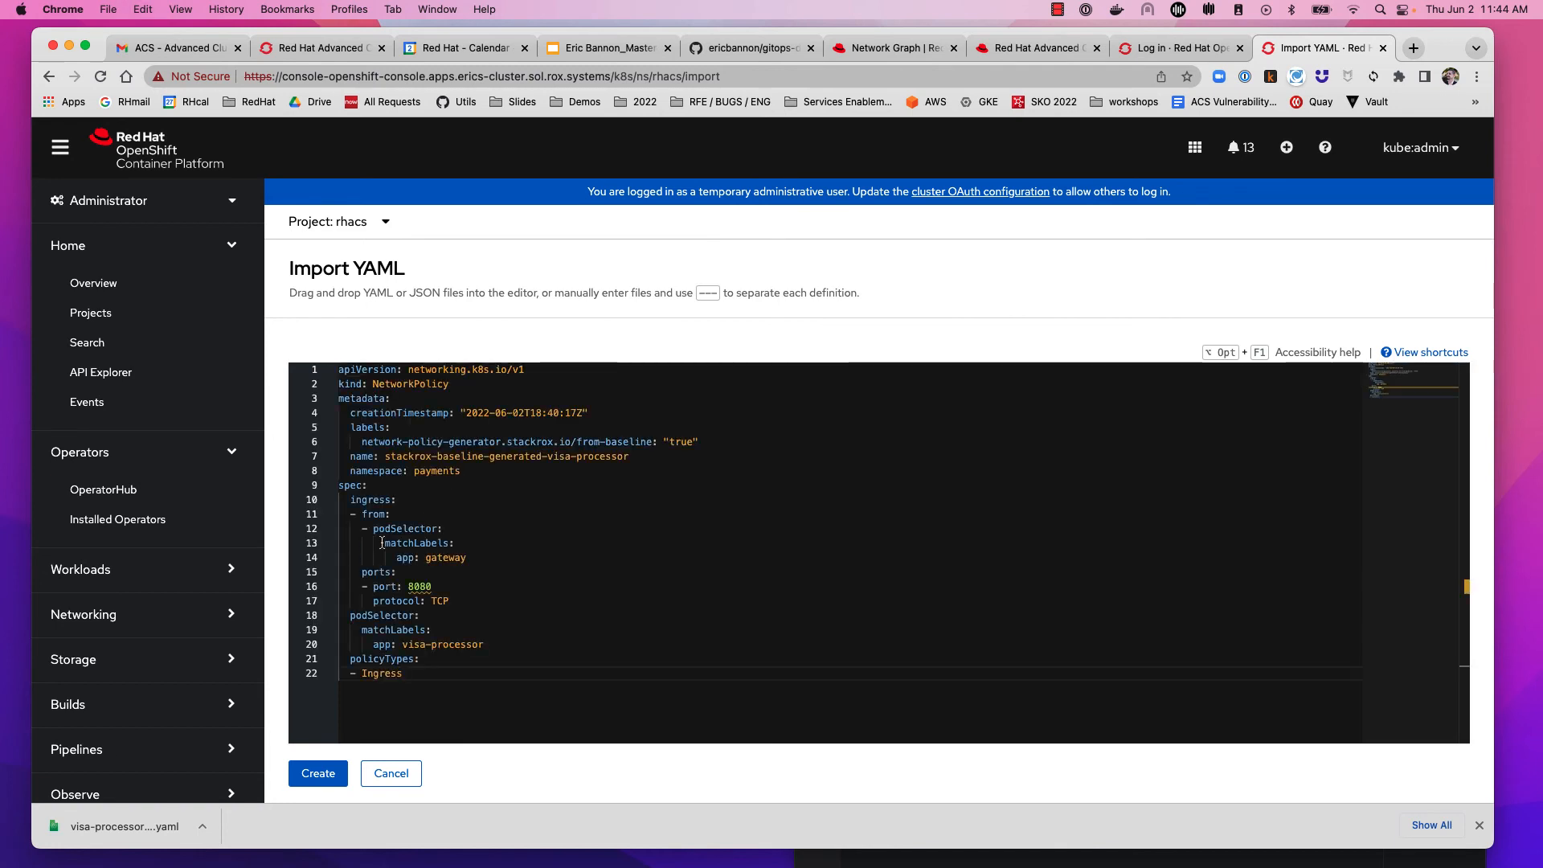
{"action": "left_click", "coordinate": [319, 775]}
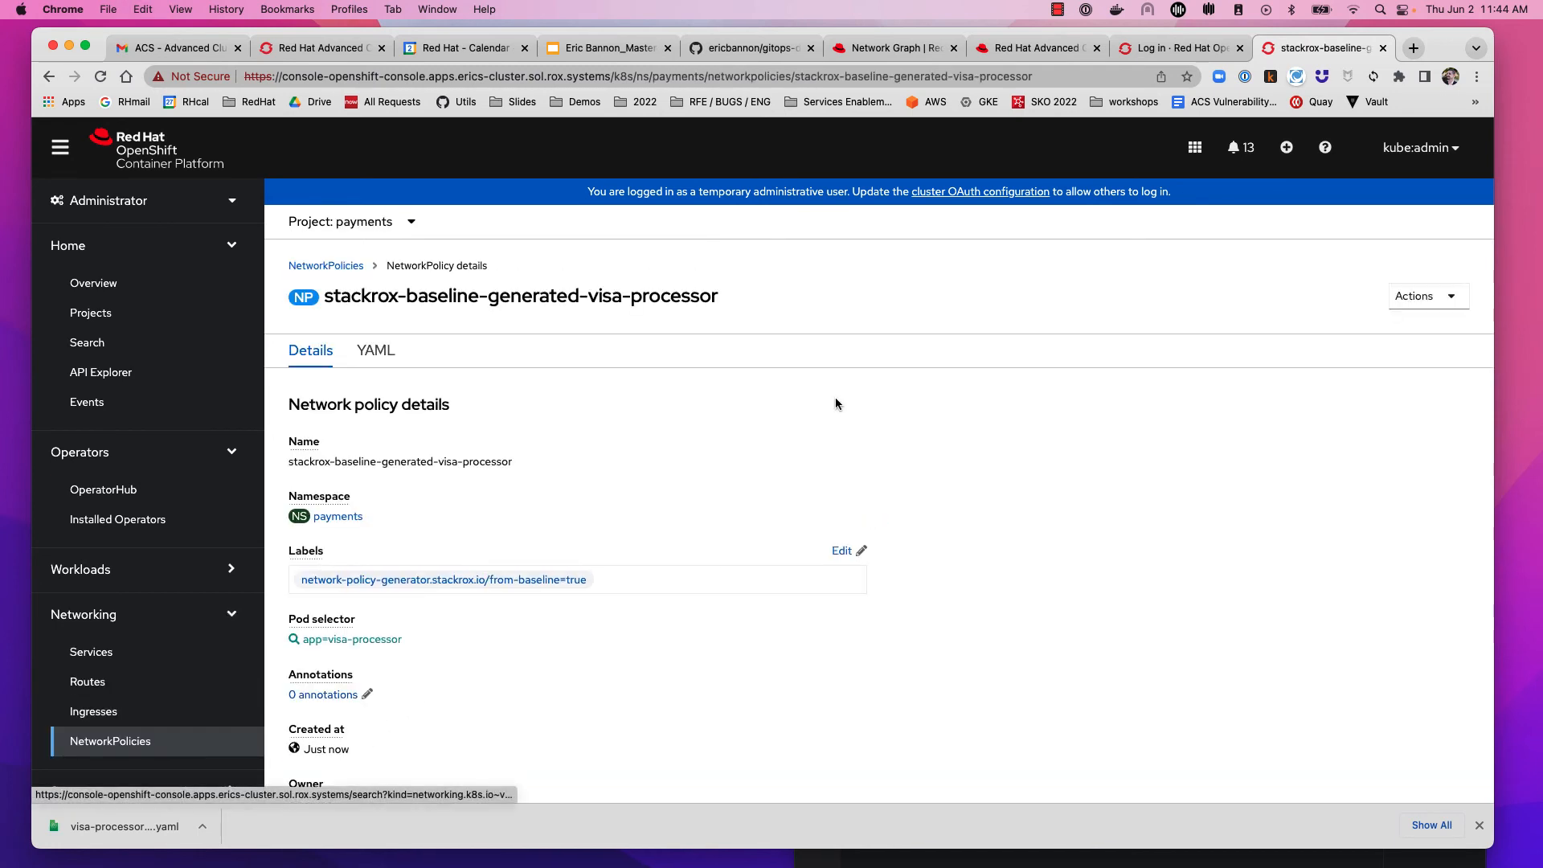
Step: Return to the Advanced Cluster Security network graph and stop the baseline simulation
{"action": "left_click", "coordinate": [1047, 48]}
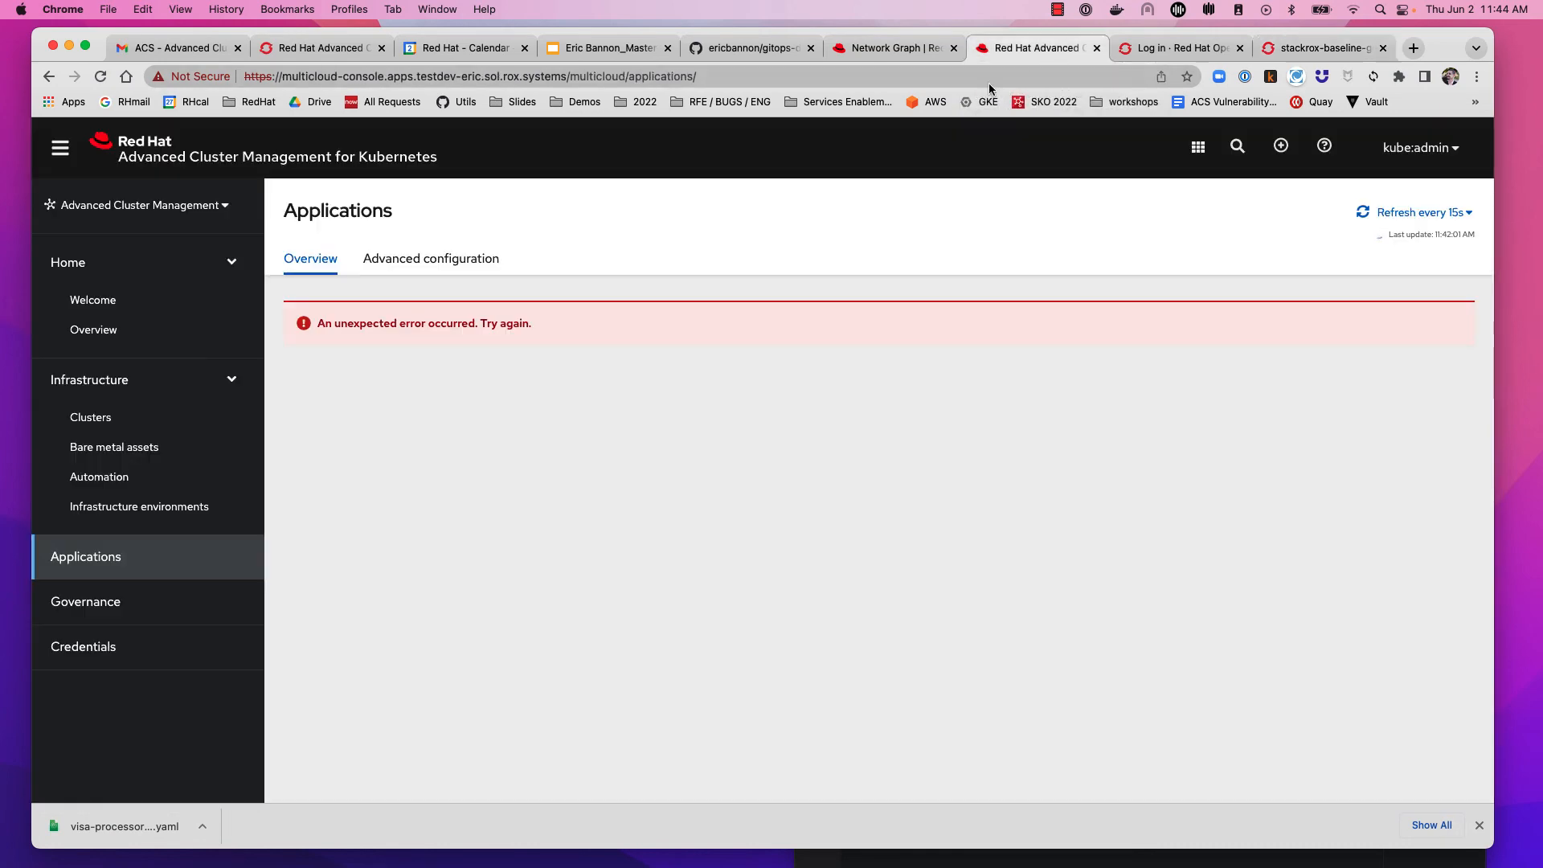
{"action": "left_click", "coordinate": [888, 50]}
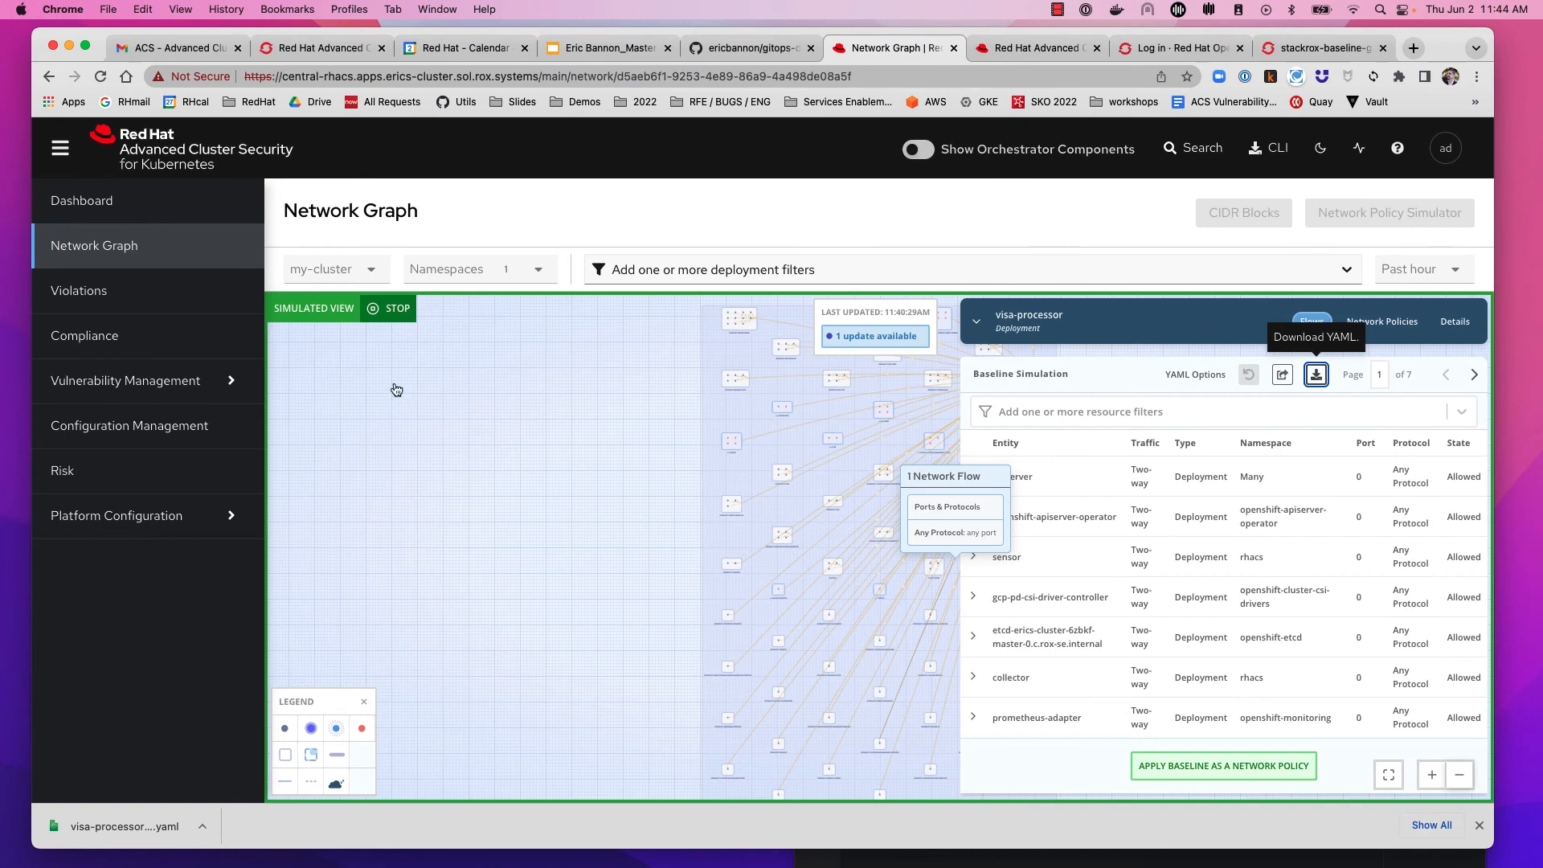
{"action": "left_click", "coordinate": [155, 254]}
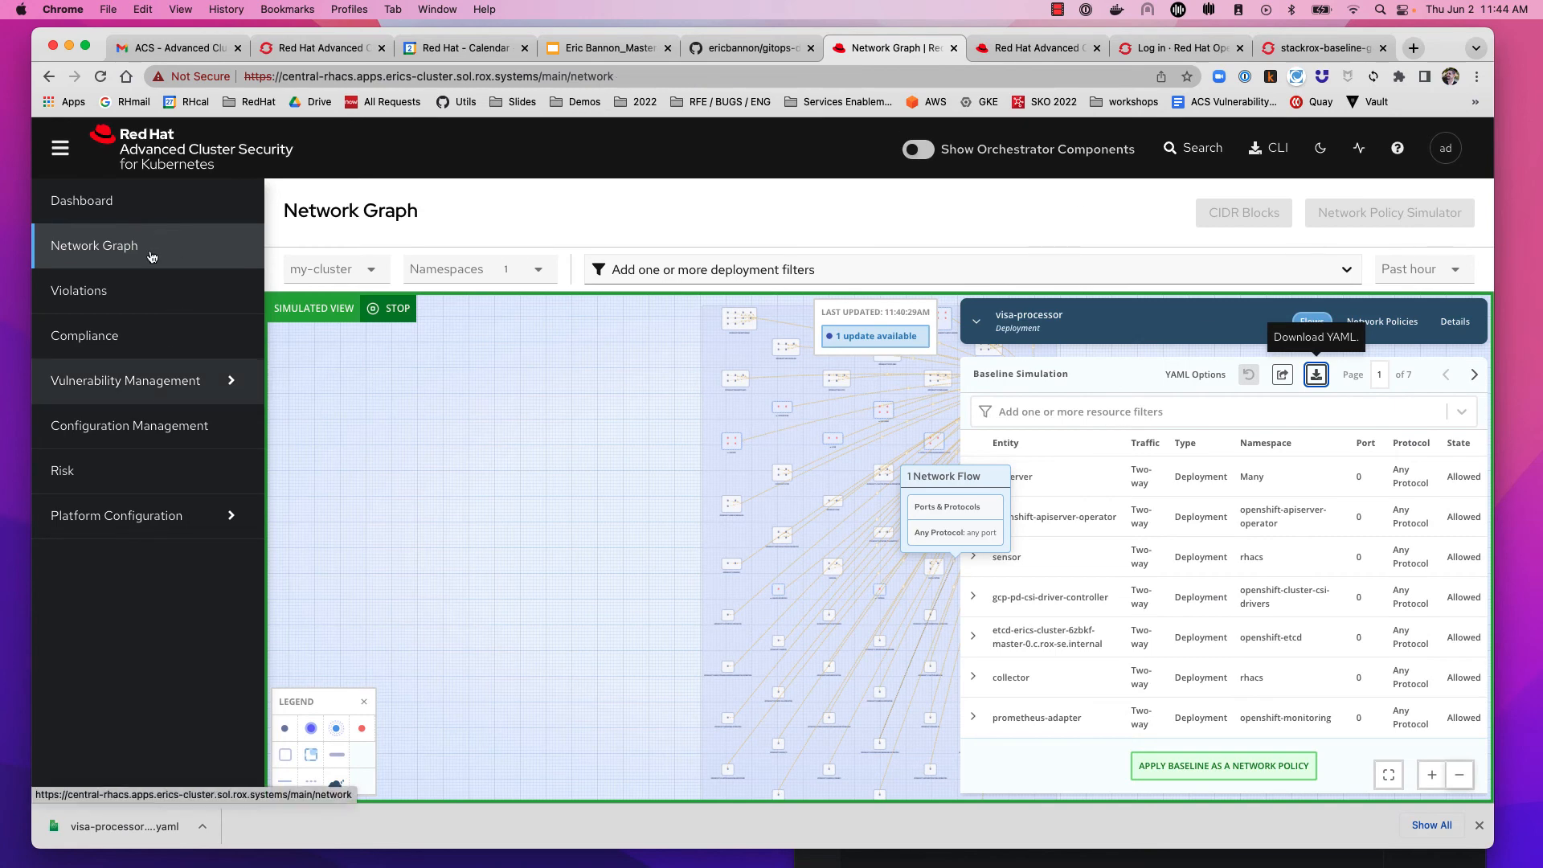
{"action": "left_click", "coordinate": [394, 308]}
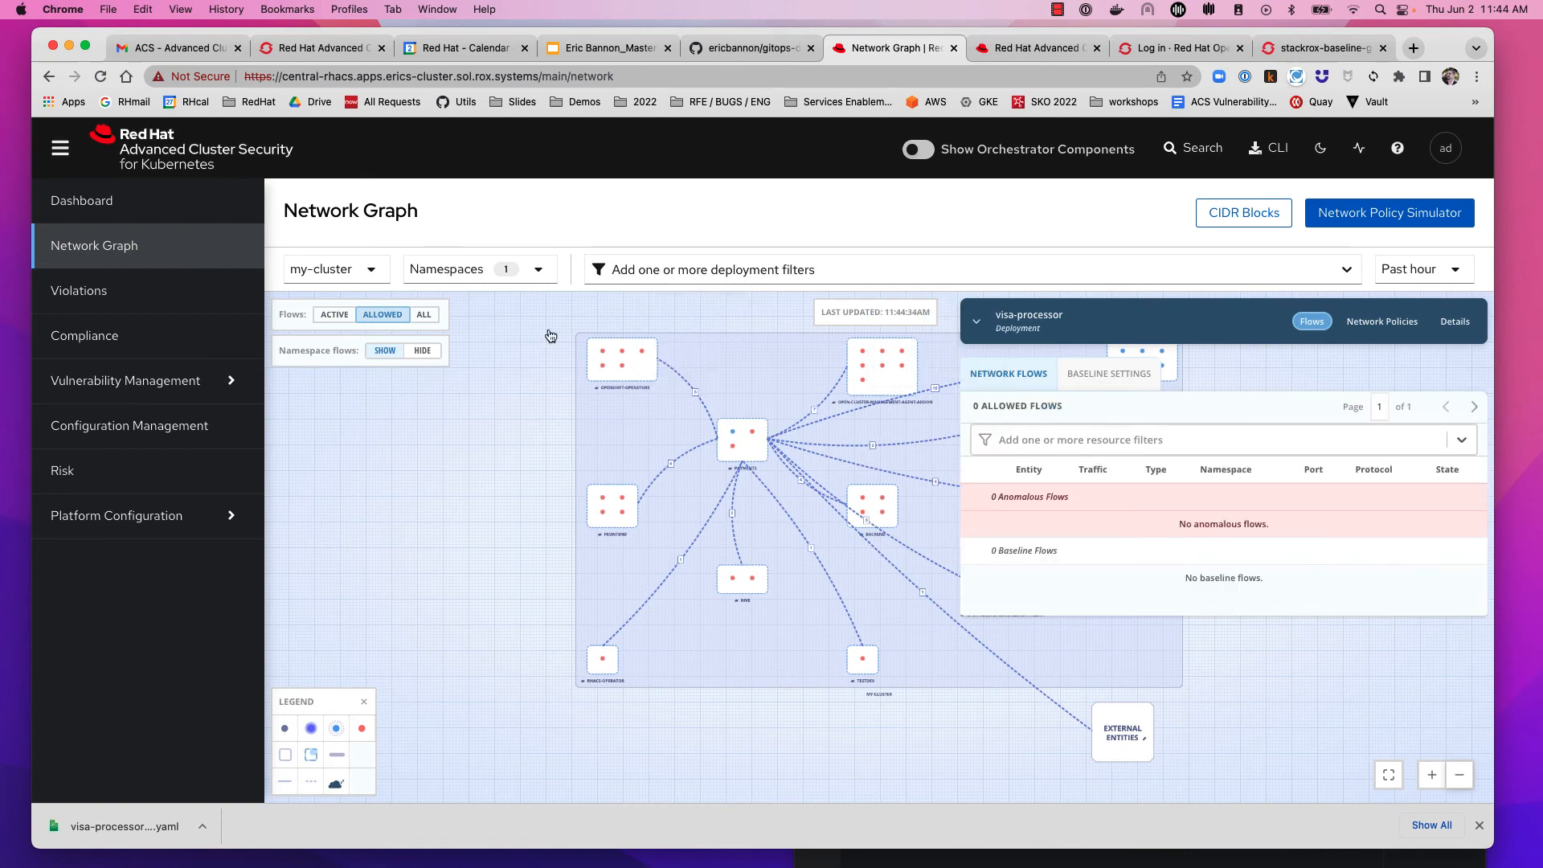
Step: Review the network policy applied to visa-processor in payments and inspect the active flows of the payments deployments
{"action": "mouse_move", "coordinate": [737, 441]}
{"action": "scroll", "coordinate": [737, 441], "scroll_direction": "up", "scroll_amount": 5}
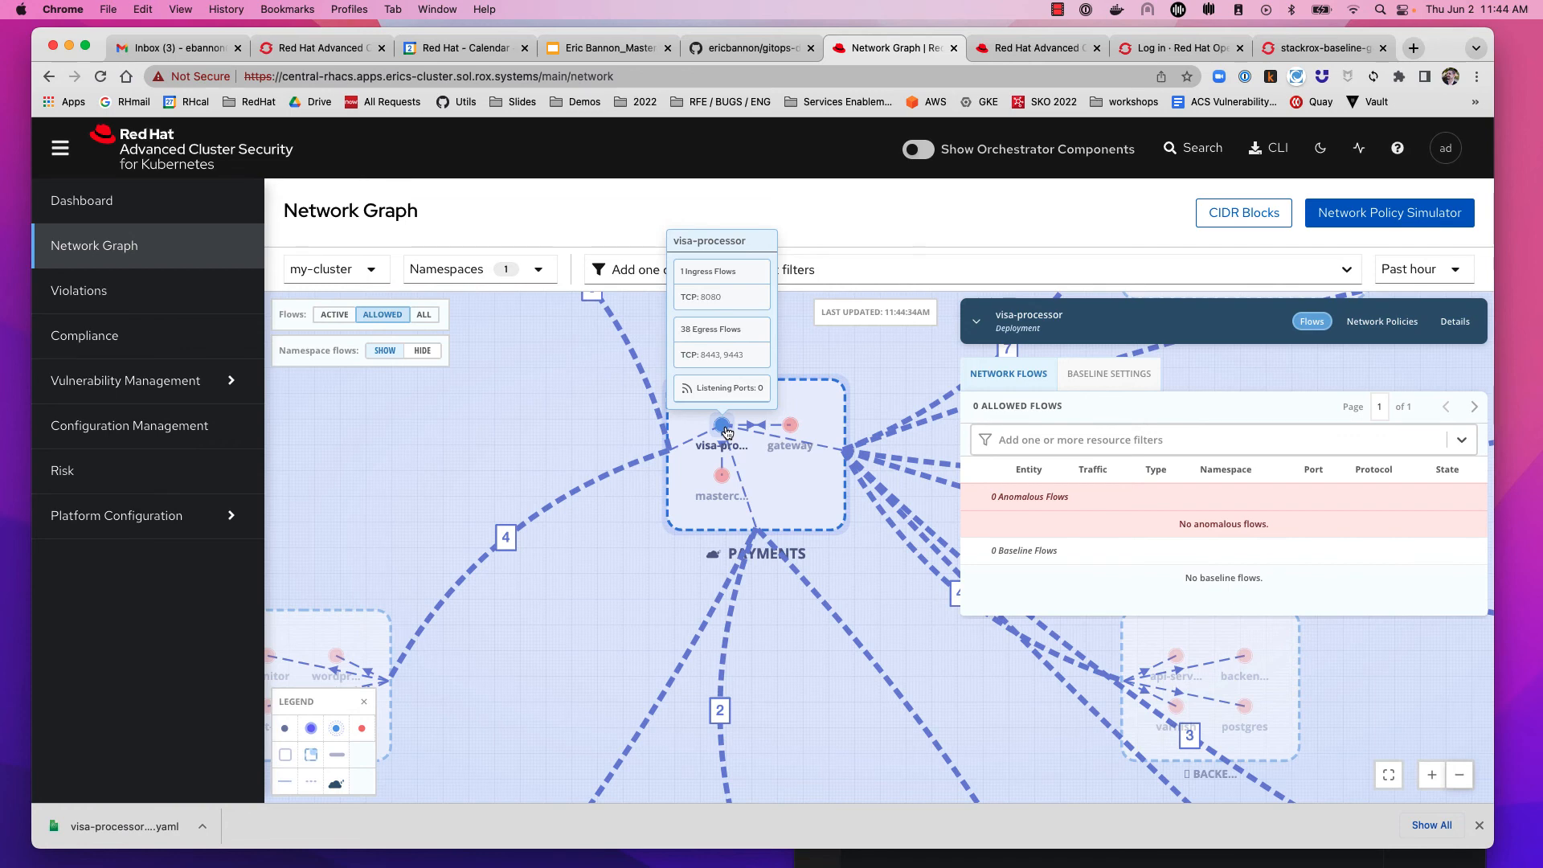
{"action": "left_click", "coordinate": [726, 432]}
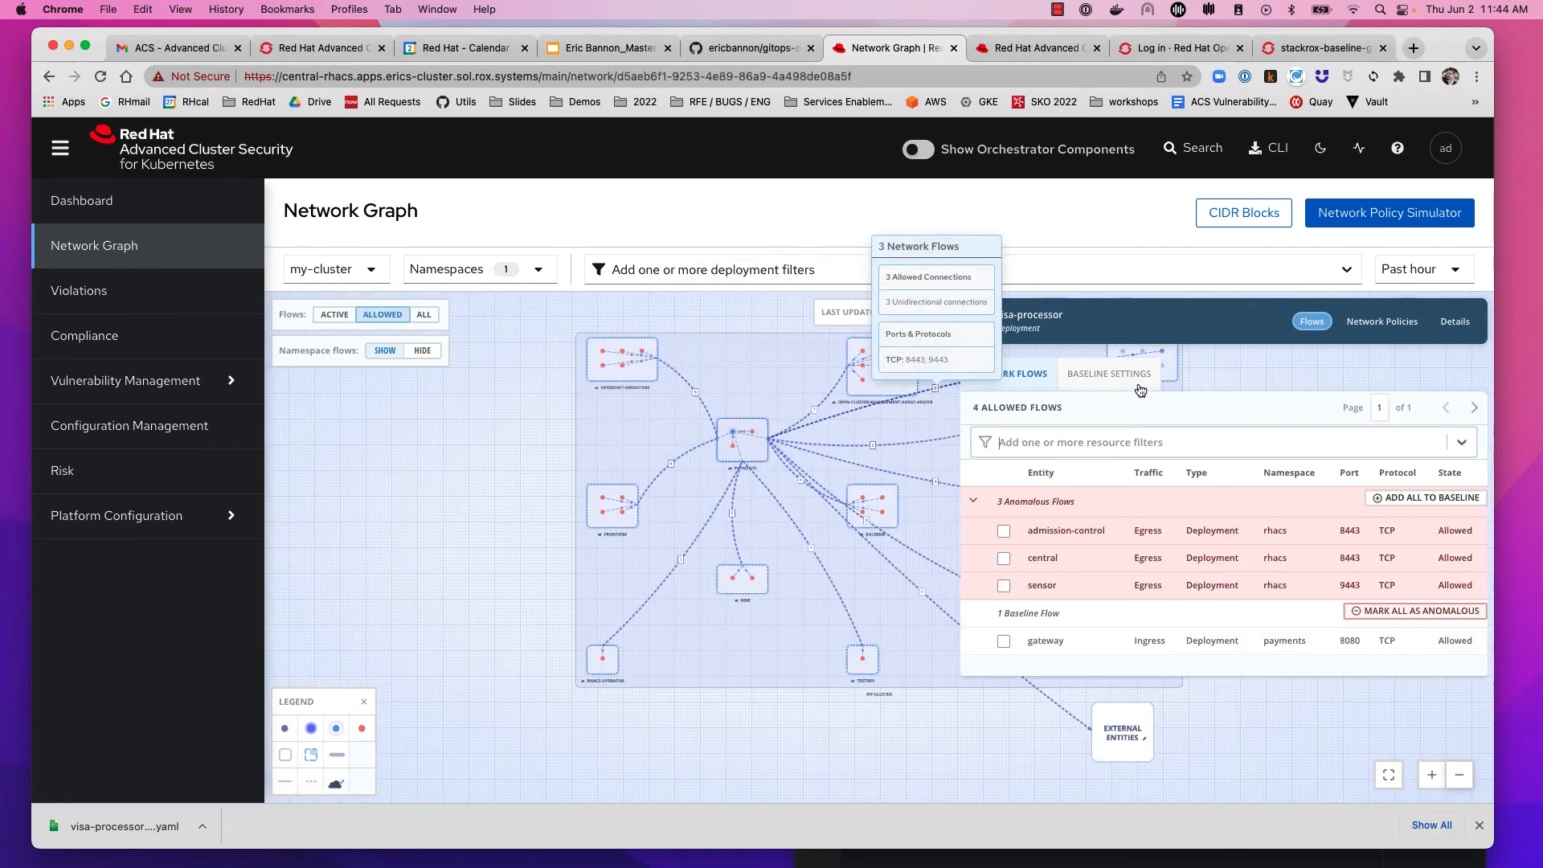
{"action": "left_click", "coordinate": [1381, 322]}
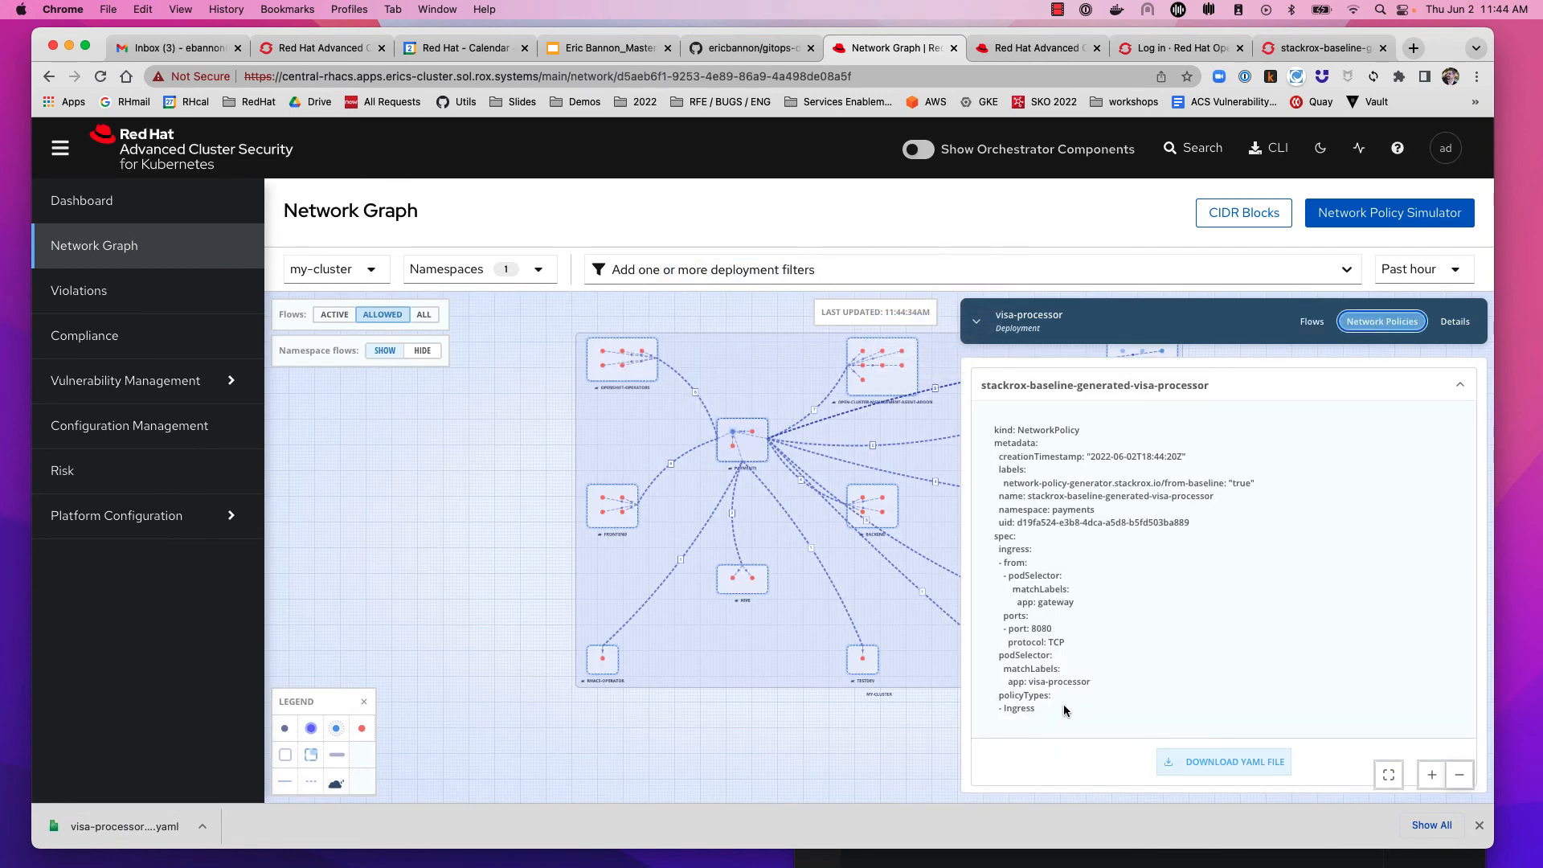
{"action": "left_click_drag", "start_coordinate": [1063, 704], "coordinate": [982, 414]}
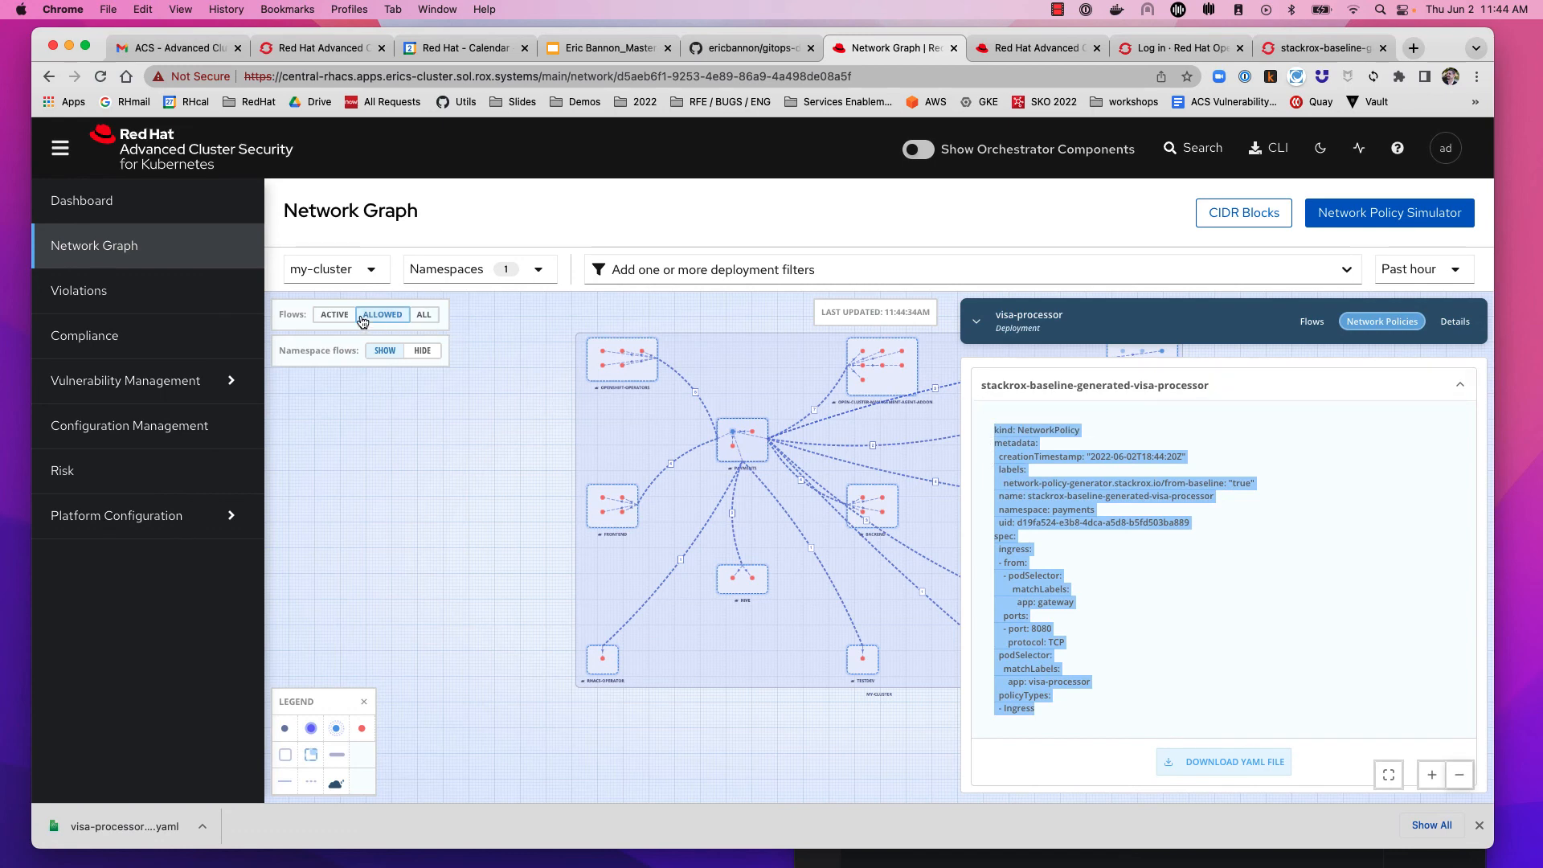
{"action": "left_click", "coordinate": [334, 314]}
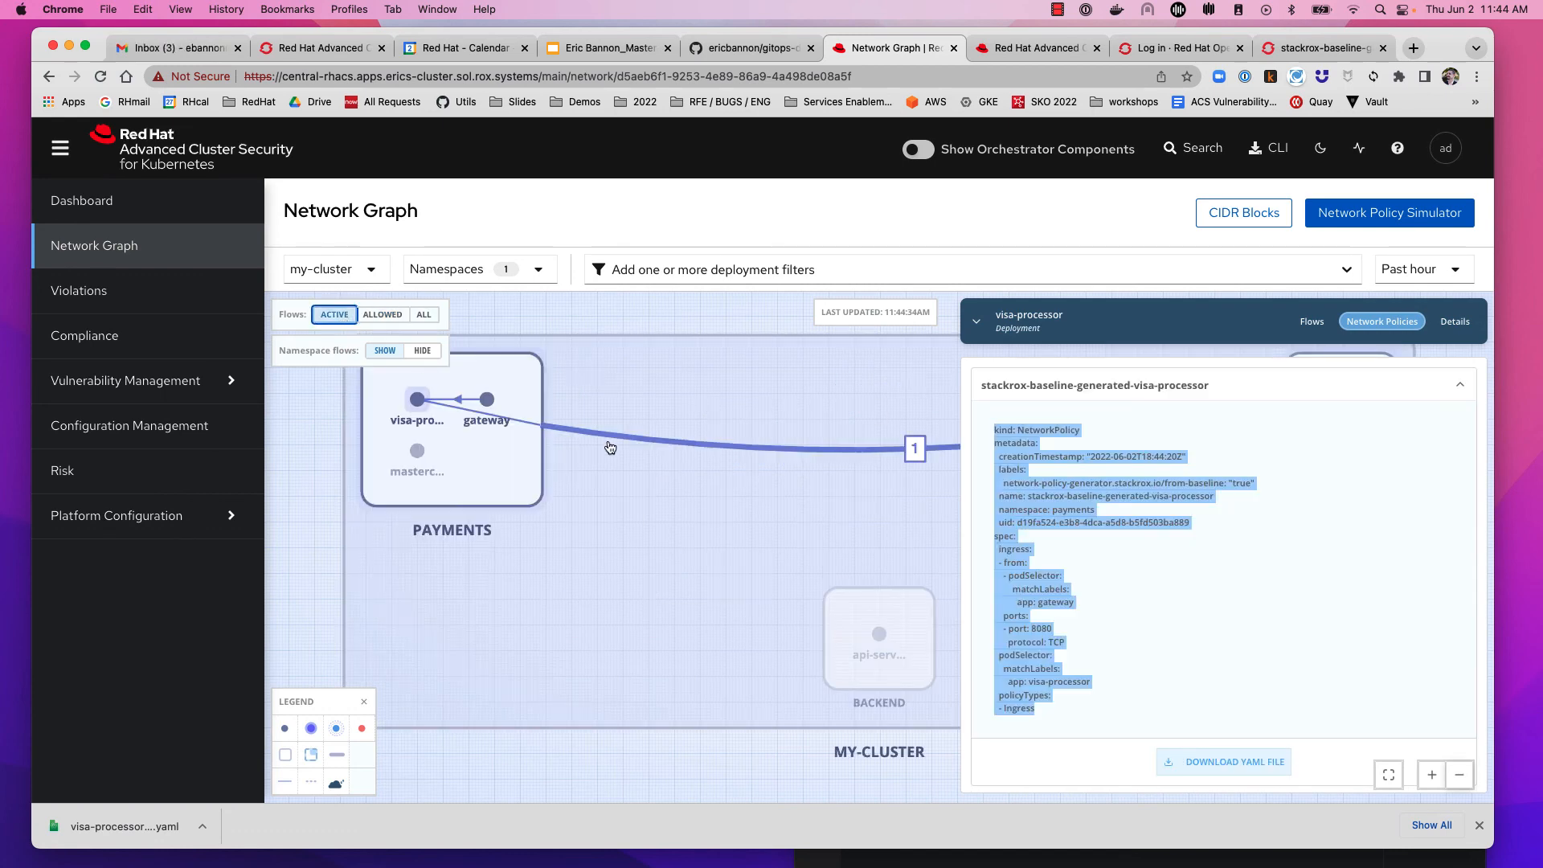
{"action": "mouse_move", "coordinate": [486, 422]}
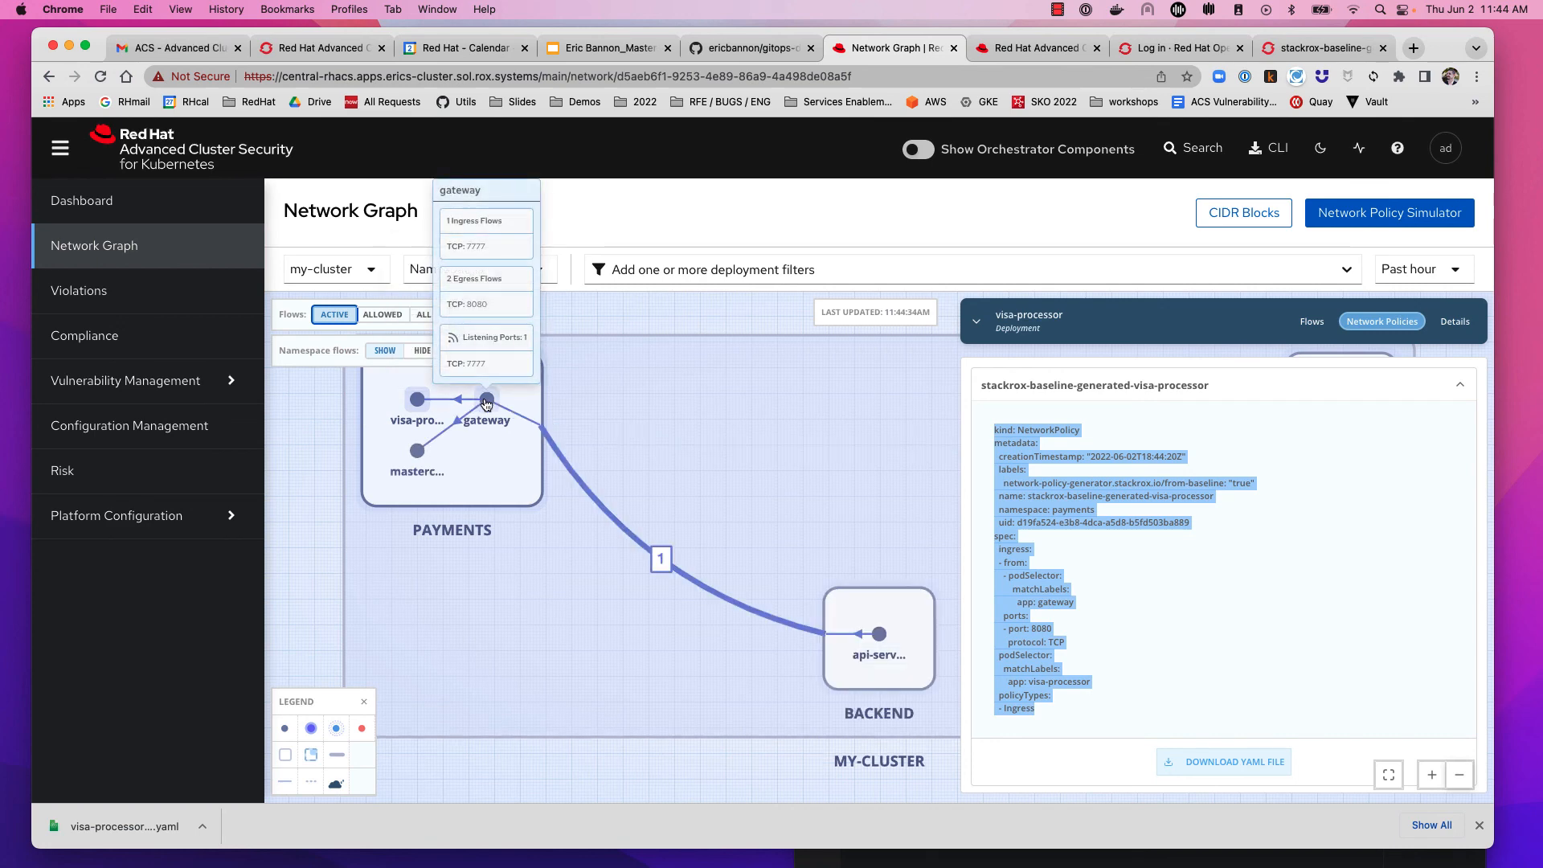
Step: Check the violations list for payments deployments violating the ingress Network Policy check
{"action": "left_click", "coordinate": [189, 302]}
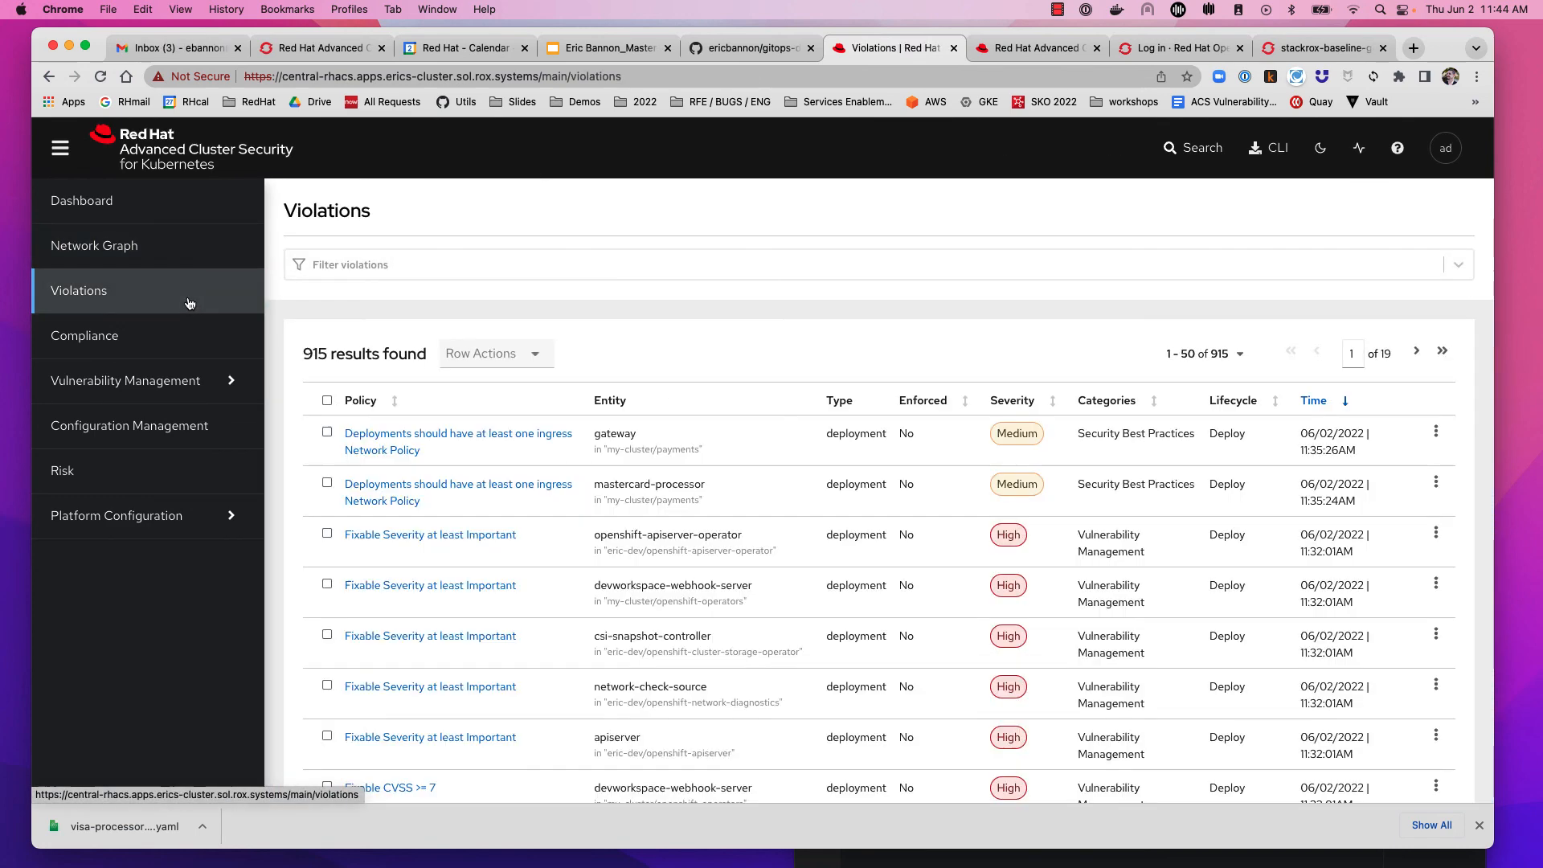
{"action": "scroll", "coordinate": [699, 513], "scroll_direction": "down", "scroll_amount": 2}
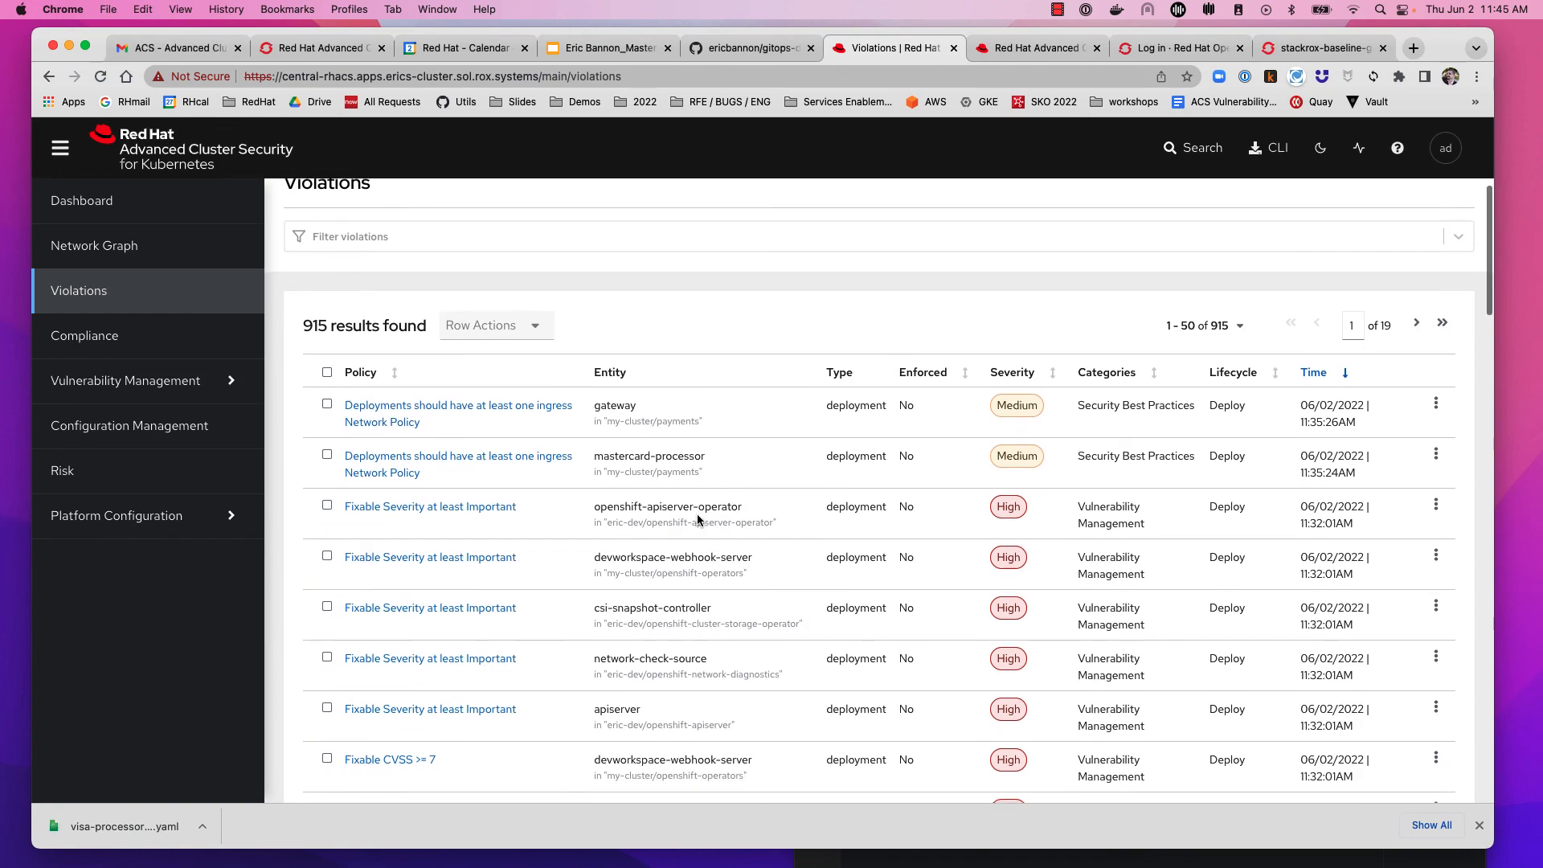
{"action": "scroll", "coordinate": [698, 519], "scroll_direction": "down", "scroll_amount": 10}
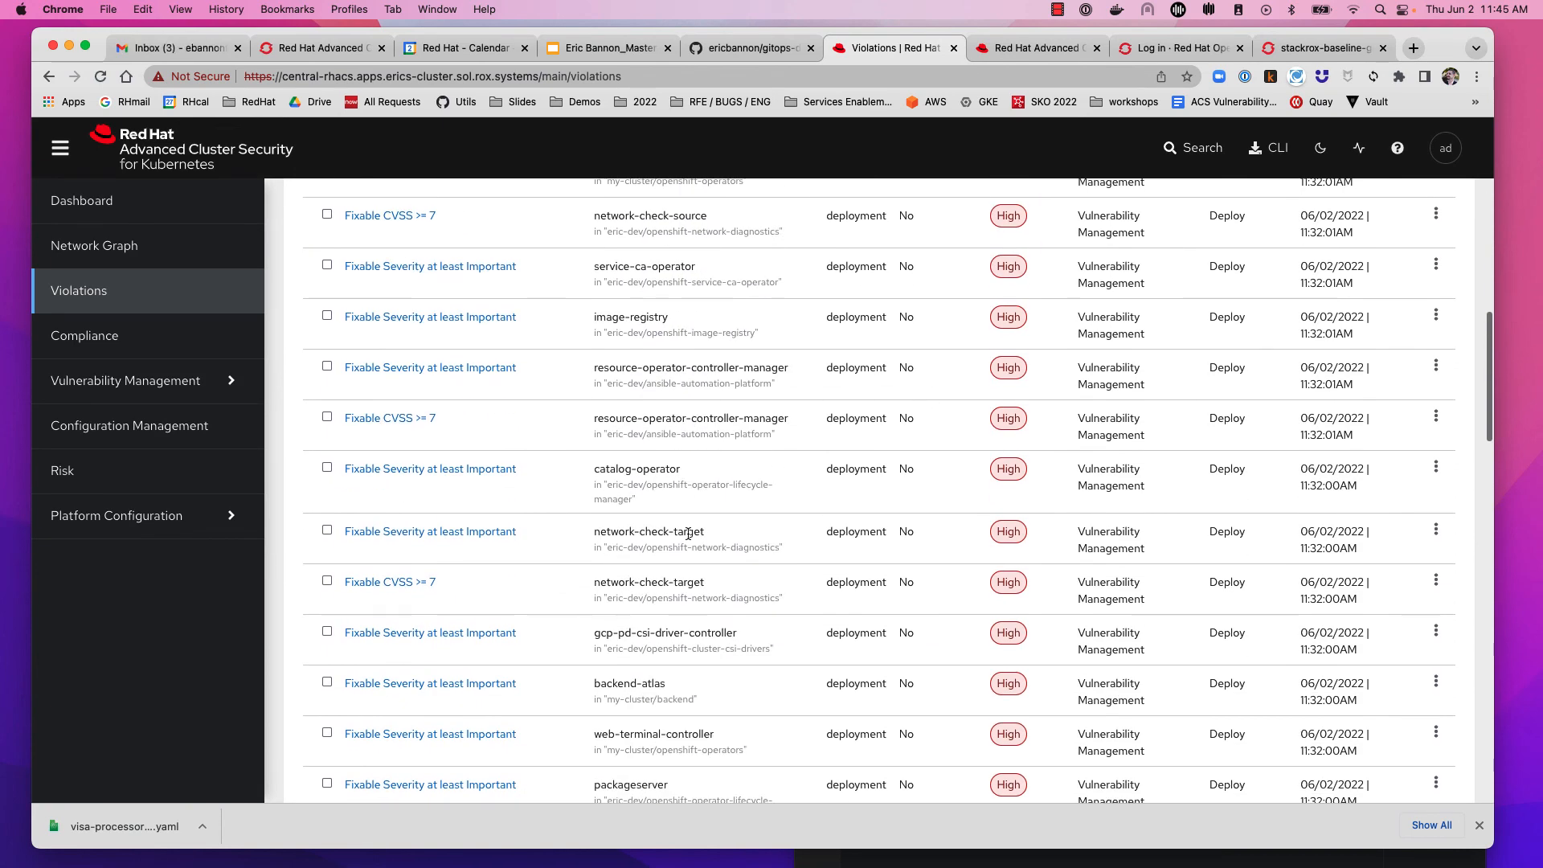
{"action": "scroll", "coordinate": [688, 533], "scroll_direction": "up", "scroll_amount": 10}
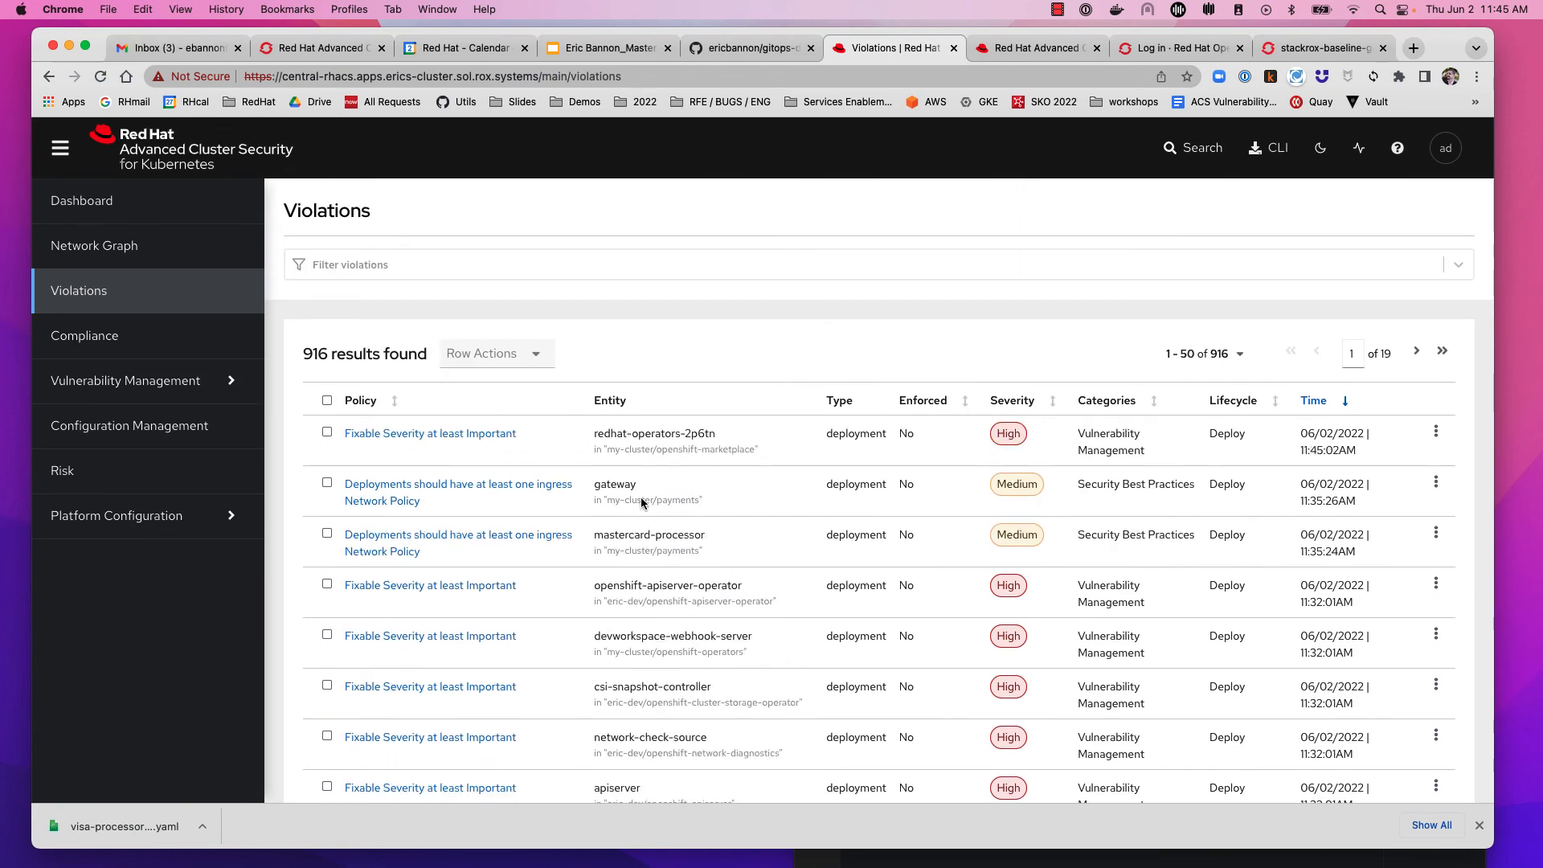